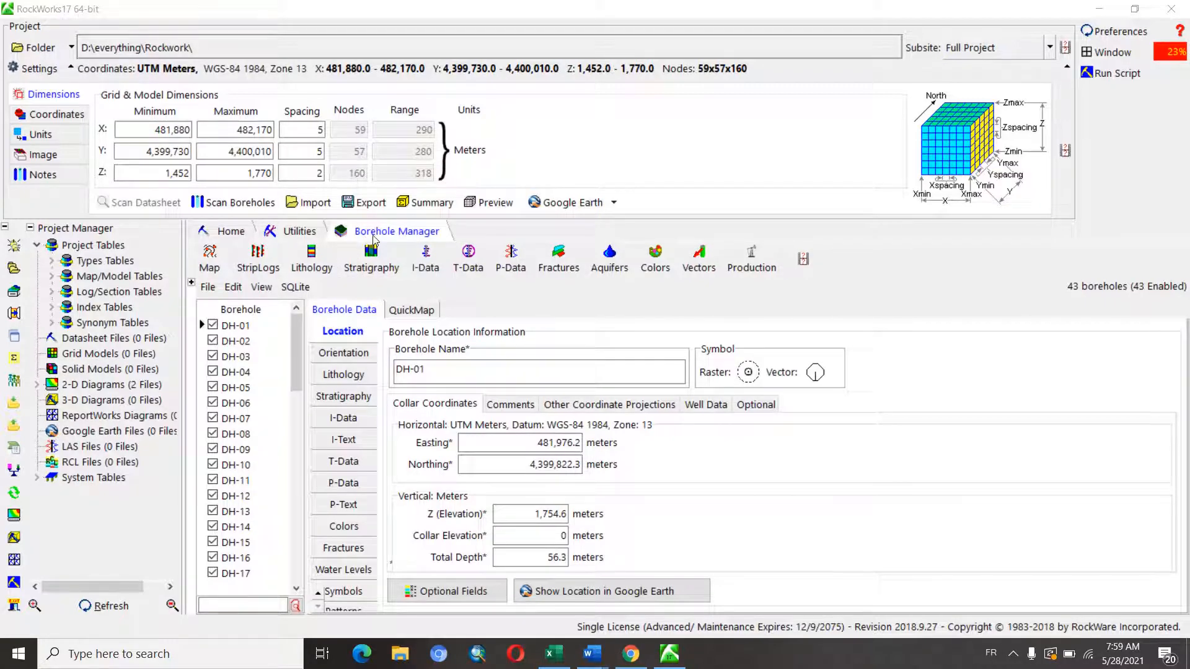
- Start a 2-dimensional multi-log striplog profile and show its profile selection map
{"action": "left_click", "coordinate": [255, 264]}
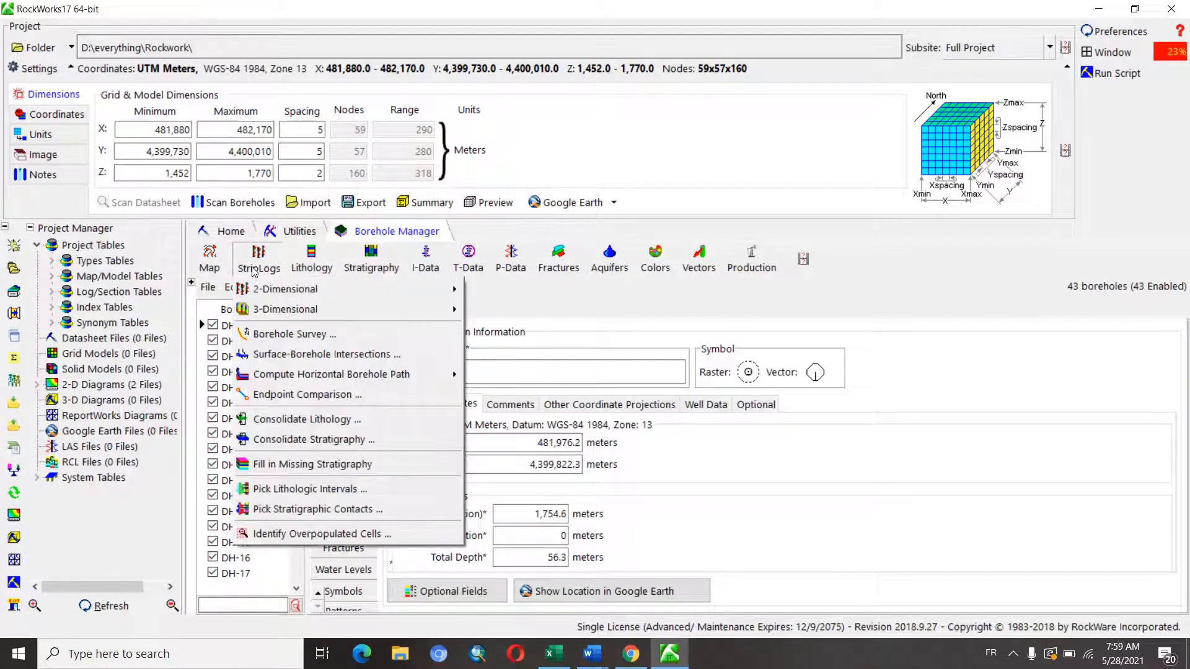
{"action": "mouse_move", "coordinate": [282, 297]}
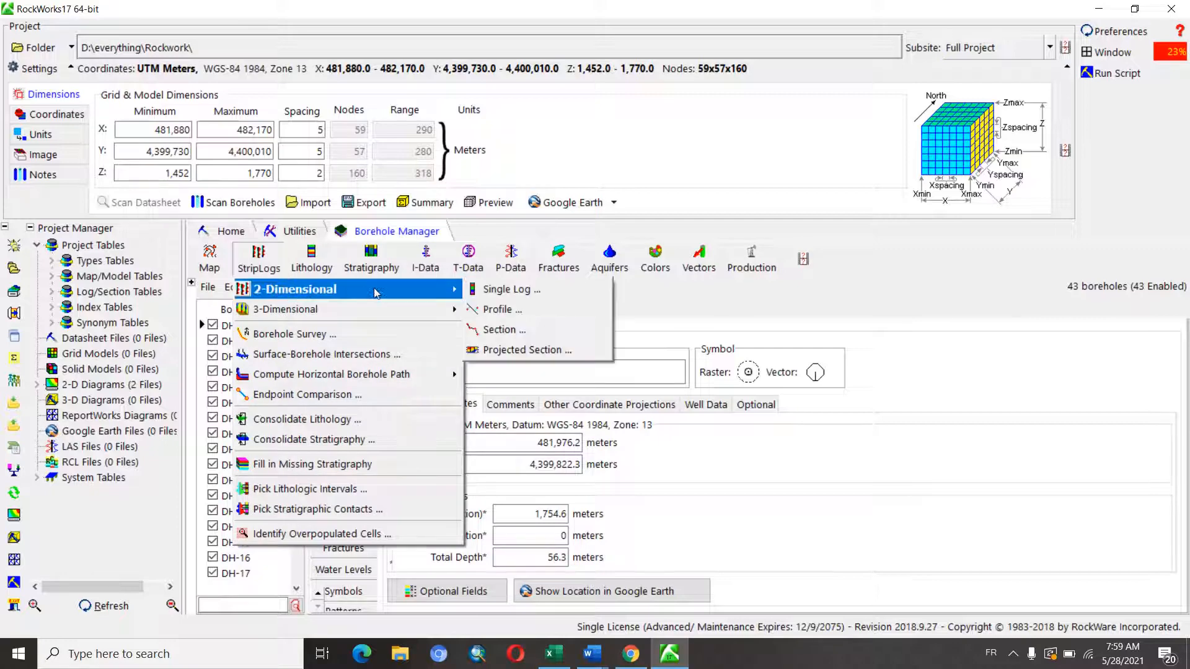
{"action": "left_click", "coordinate": [513, 313]}
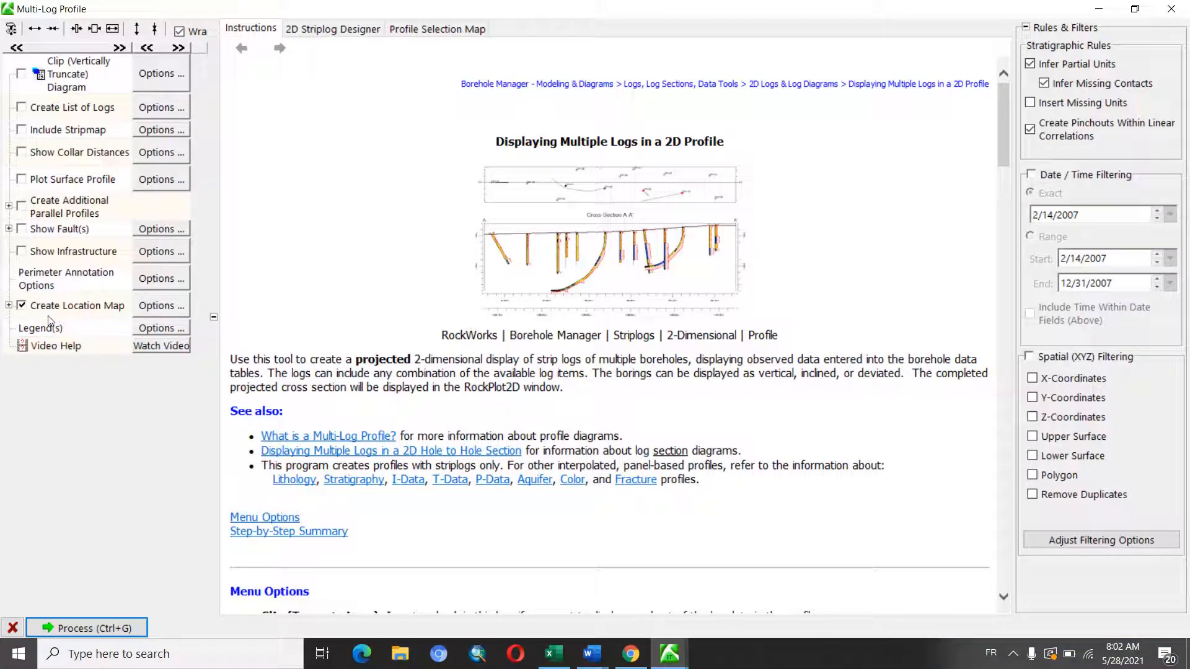
{"action": "left_click", "coordinate": [425, 31]}
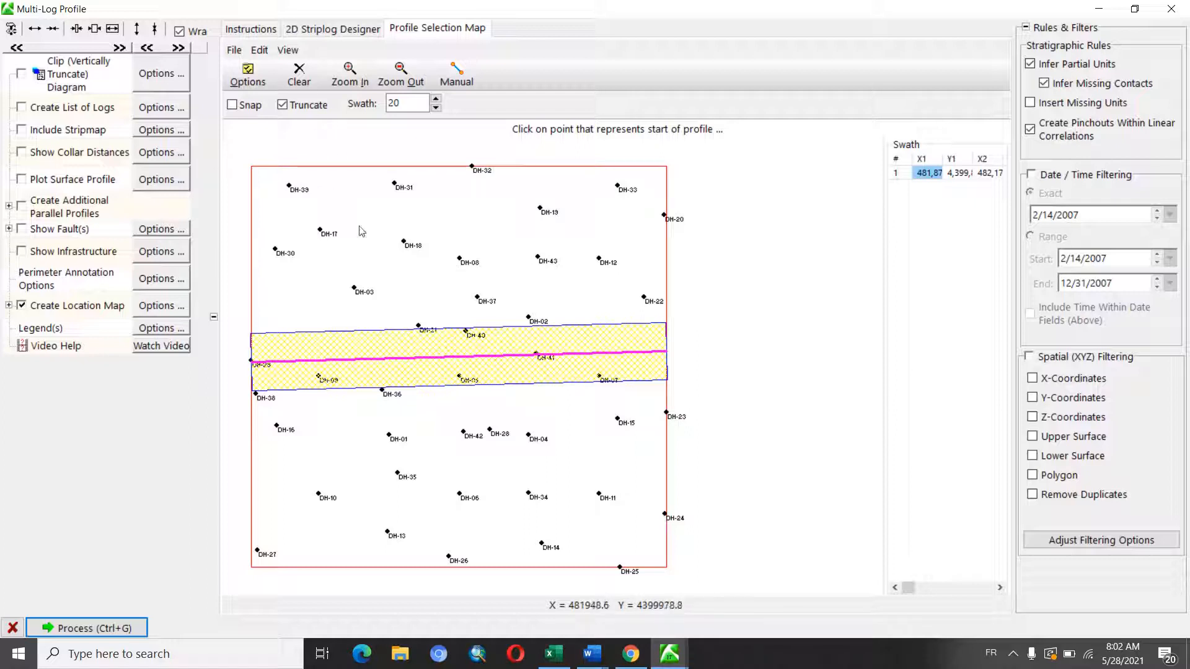
- Replace the existing profile line with a slanted one from the northern boundary west of DH-31 to the southern boundary just east of DH-26
{"action": "left_click", "coordinate": [299, 72]}
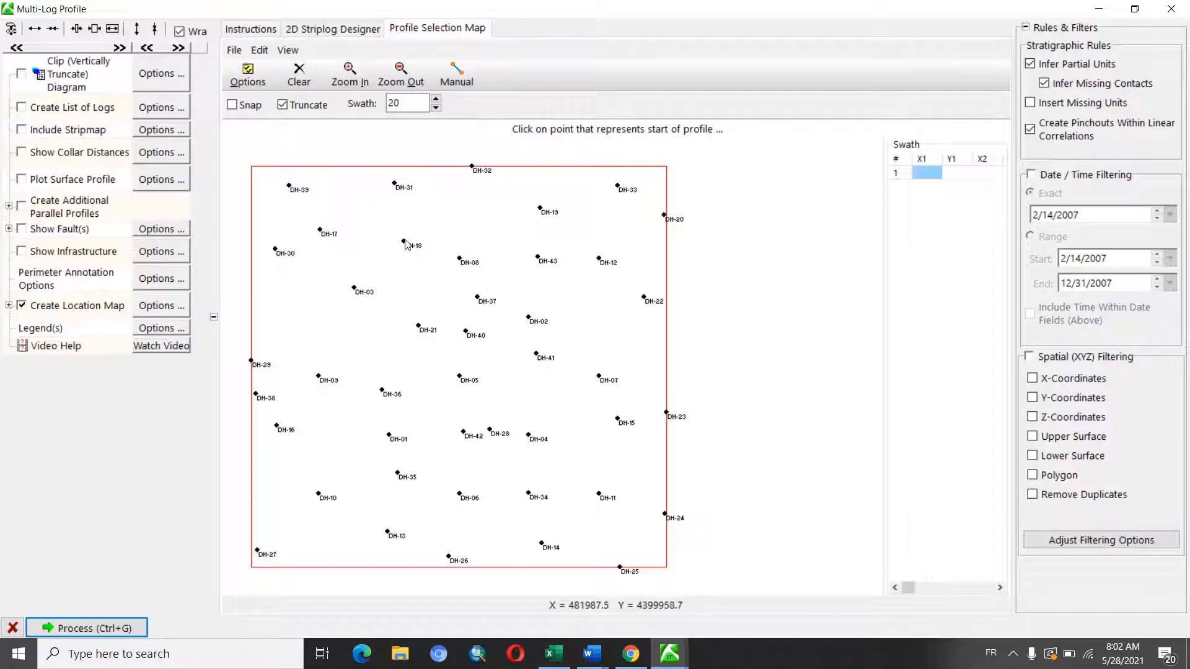
{"action": "left_click", "coordinate": [350, 169]}
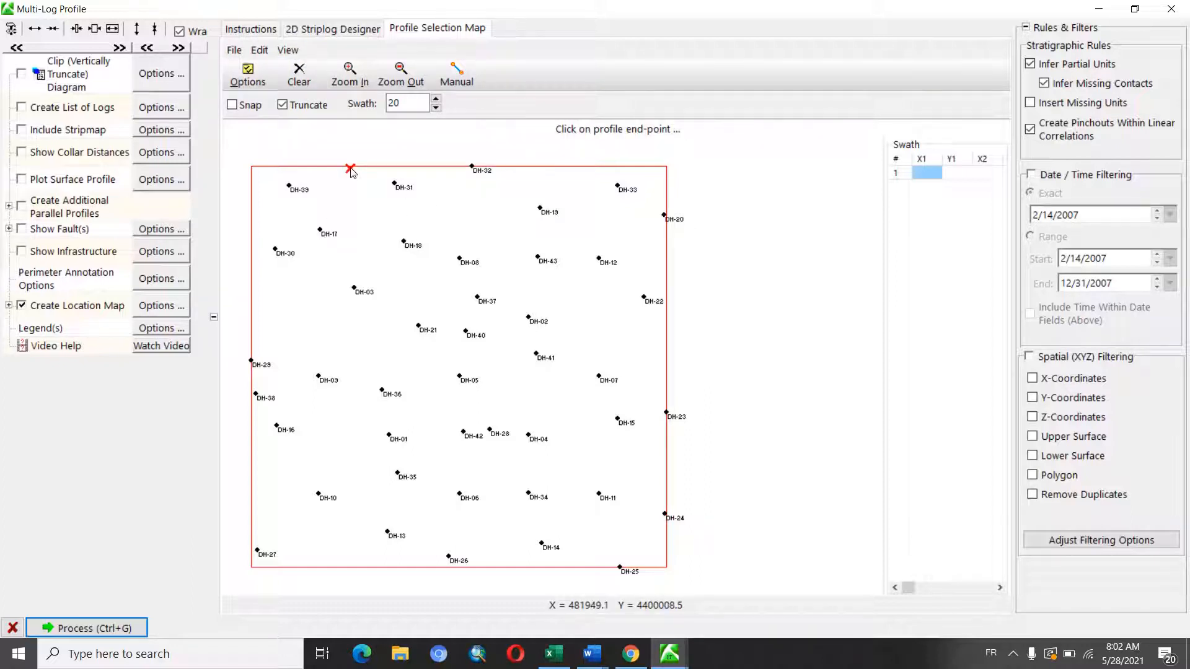
{"action": "left_click", "coordinate": [471, 567]}
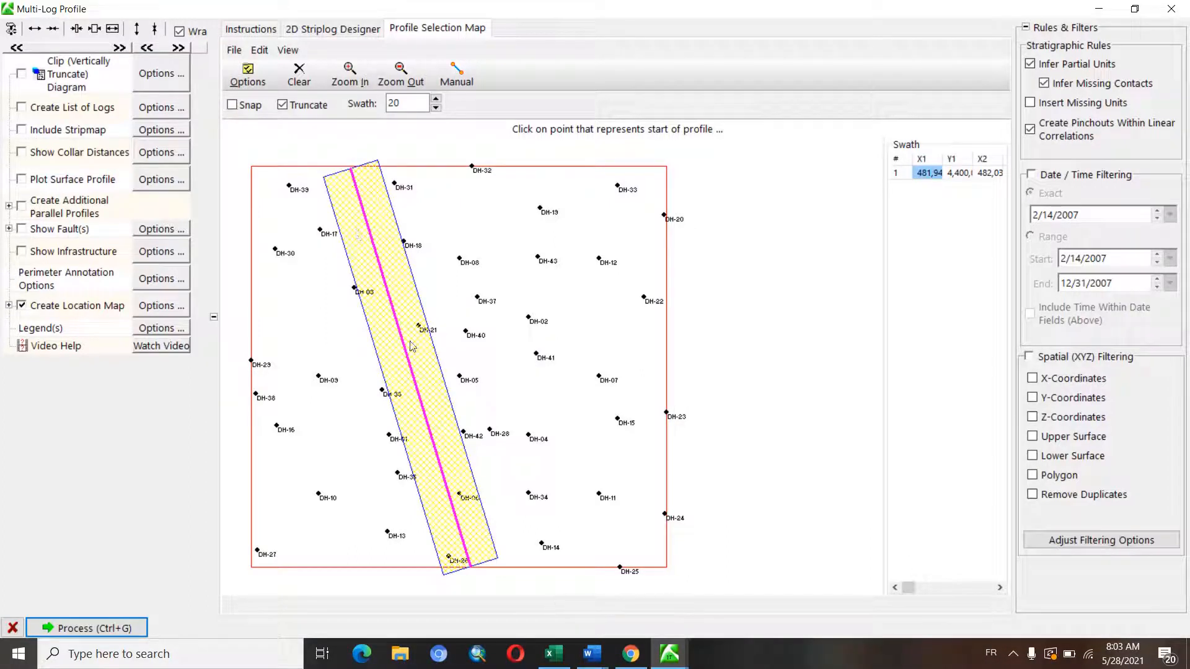
- Replace the profile line with a north-south one running past DH-19, DH-43, DH-41 and DH-14, and generate the striplog profile
{"action": "left_click", "coordinate": [300, 73]}
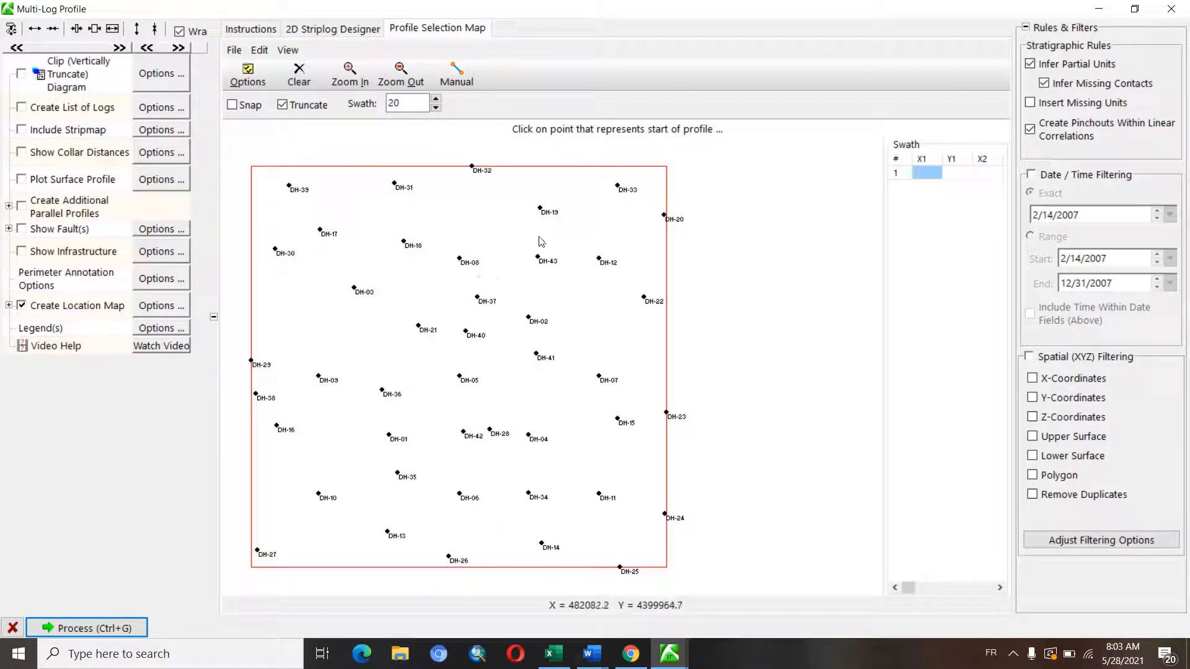
{"action": "left_click", "coordinate": [542, 168]}
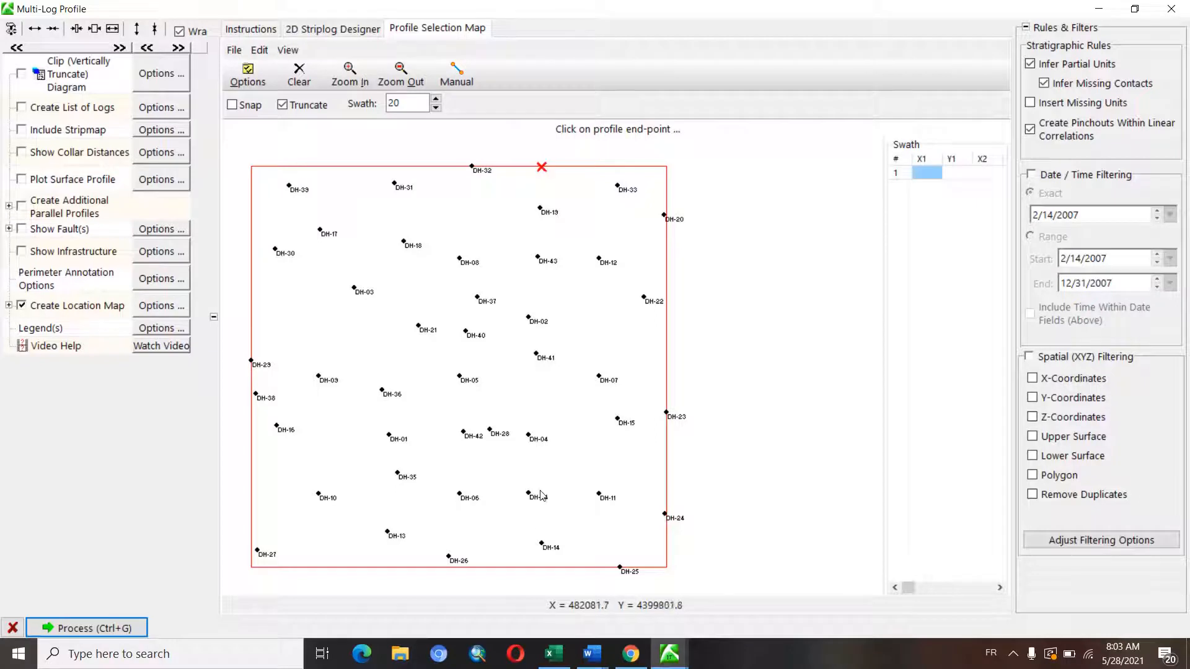
{"action": "left_click", "coordinate": [537, 568]}
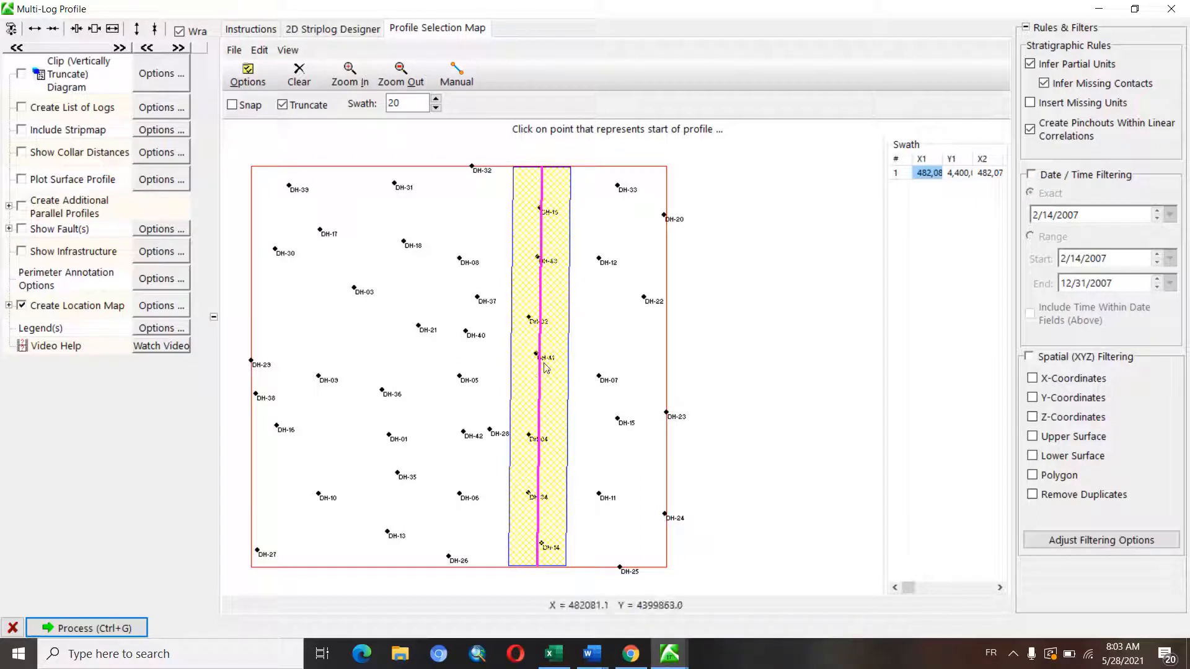
{"action": "left_click", "coordinate": [74, 629]}
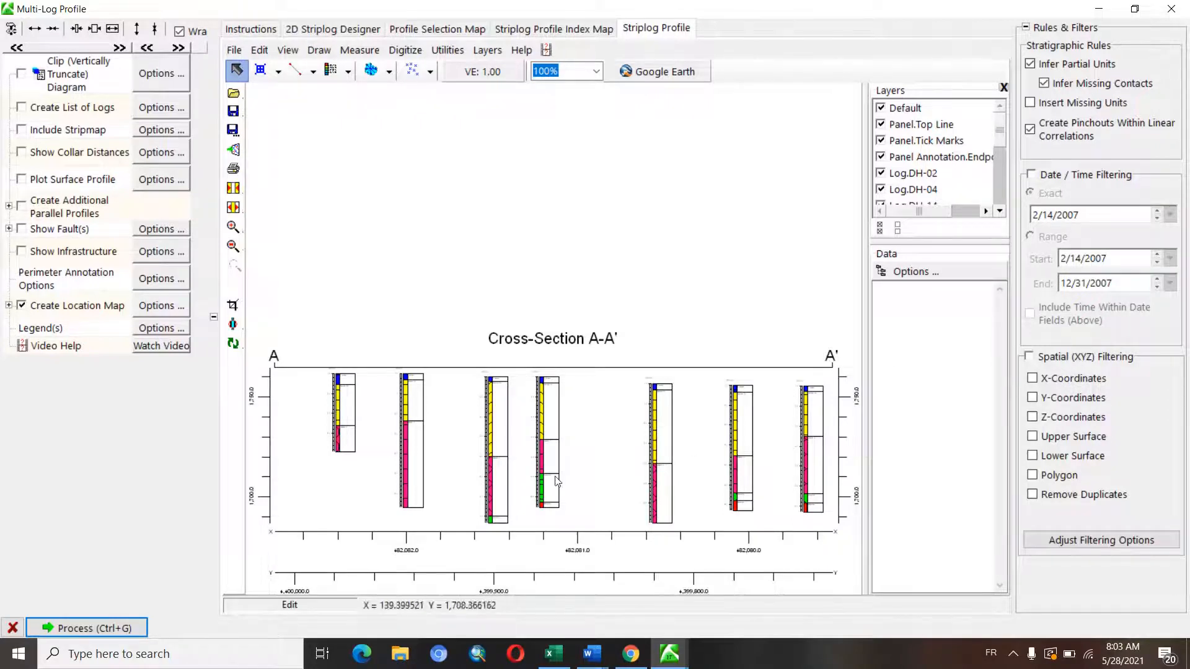
- Compare the striplog cross-section A-A' with the profile line on the selection map and the index map
{"action": "left_click", "coordinate": [444, 36]}
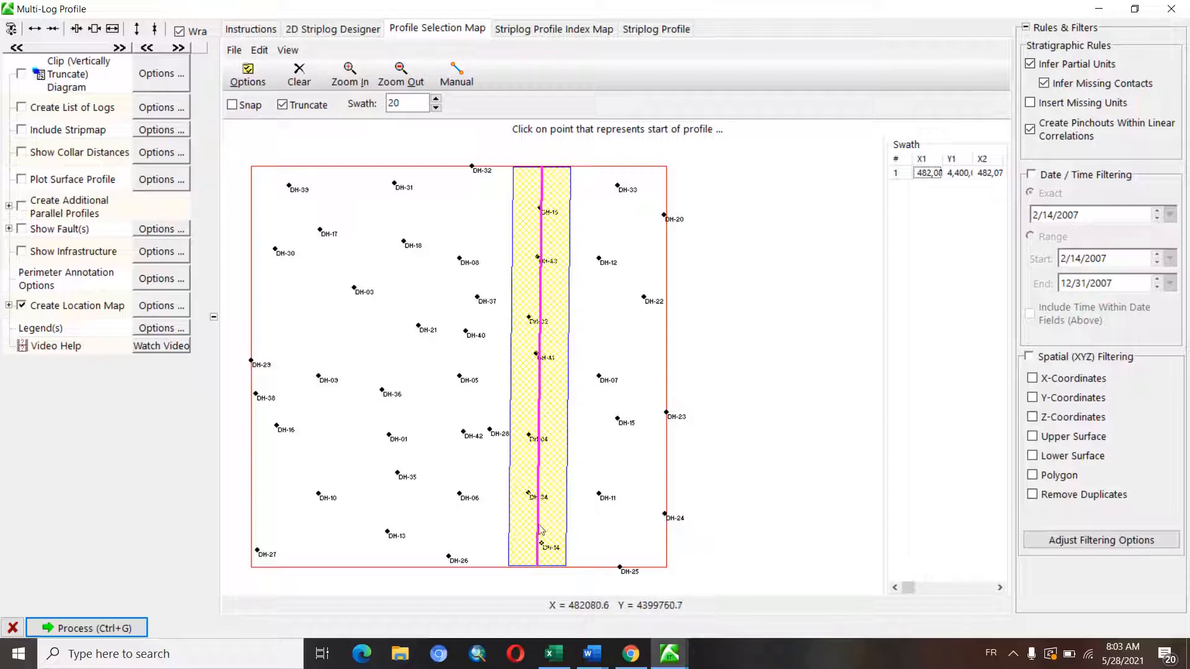
{"action": "left_click", "coordinate": [656, 29]}
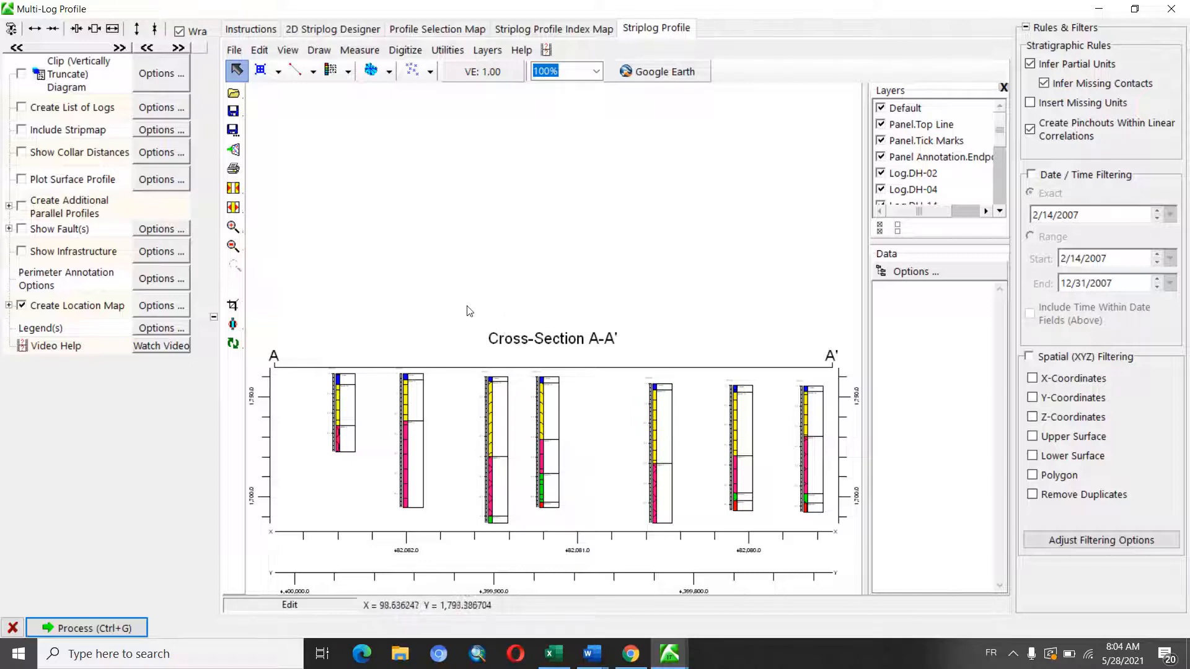
{"action": "left_click", "coordinate": [528, 29]}
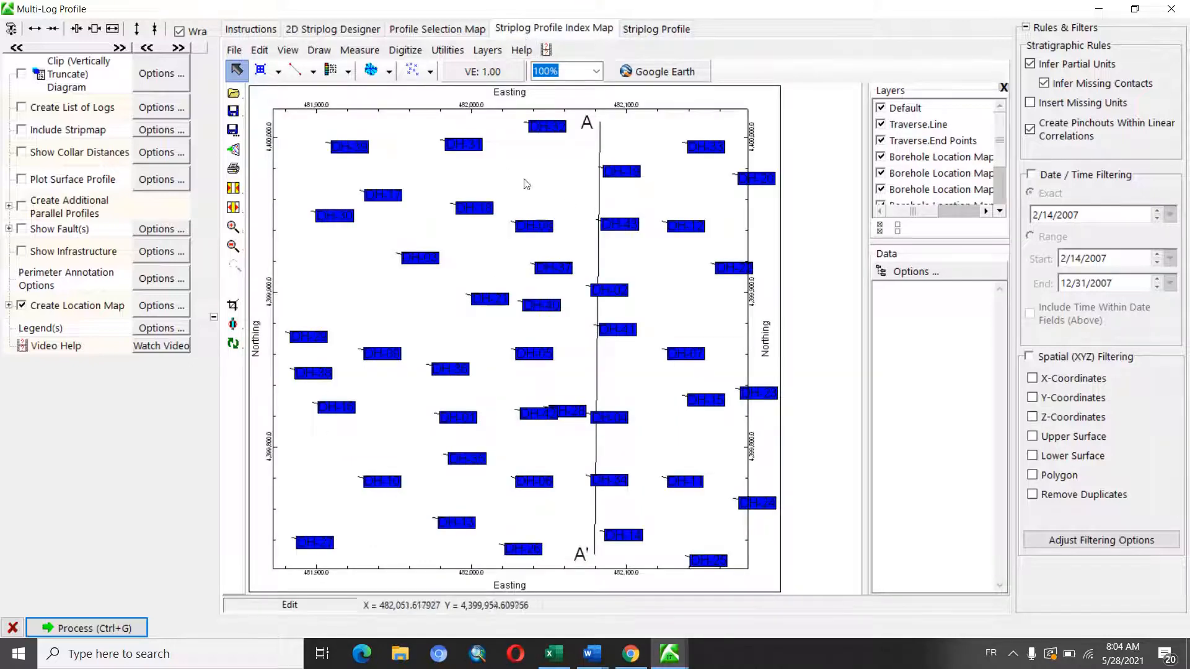
{"action": "left_click", "coordinate": [447, 29]}
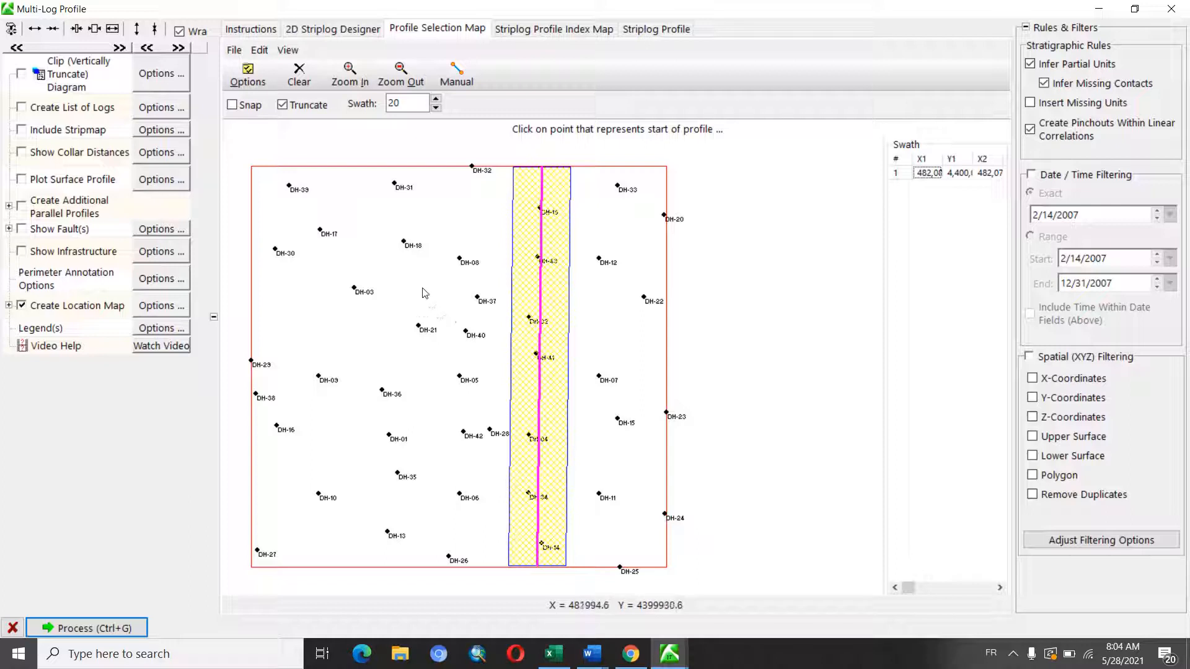
{"action": "left_click", "coordinate": [557, 28]}
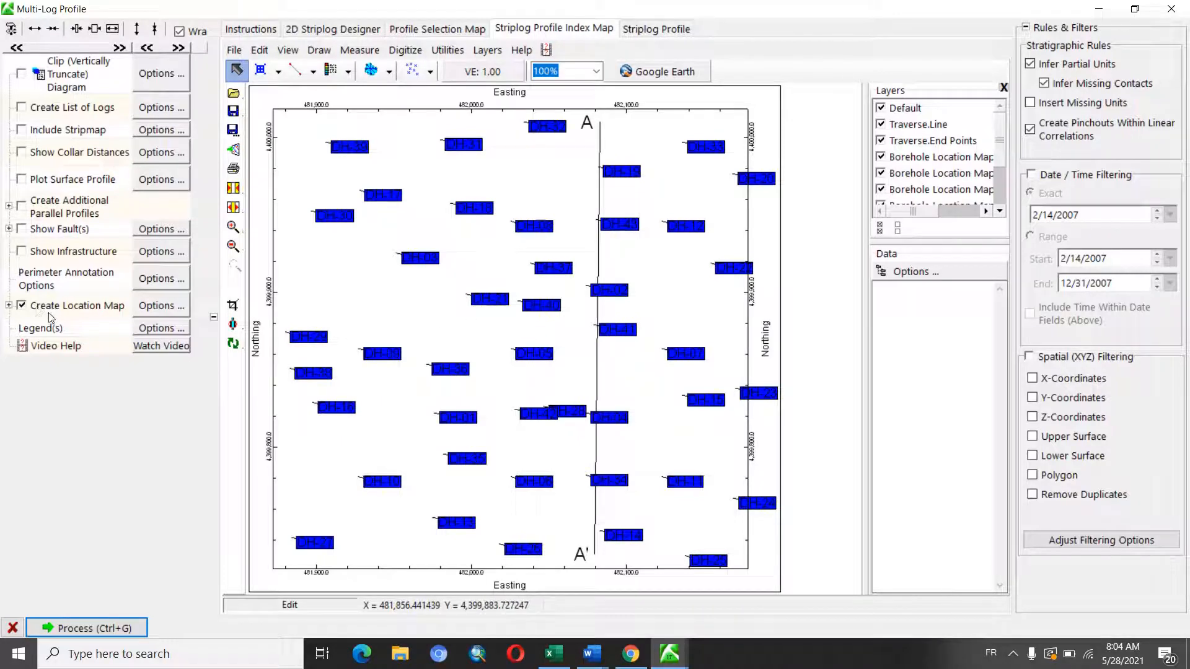
{"action": "left_click", "coordinate": [656, 29]}
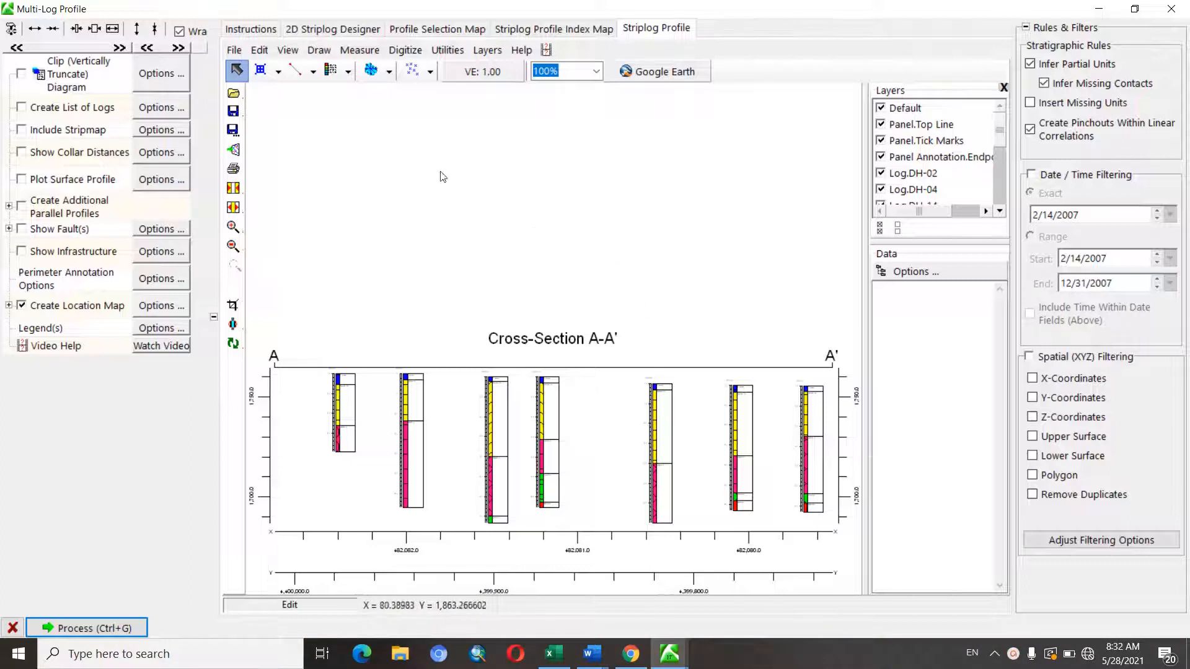
- Set up a DXF export of the striplog profile with log_profile2.dxf in the Rockwork folder as output file
{"action": "left_click", "coordinate": [233, 52]}
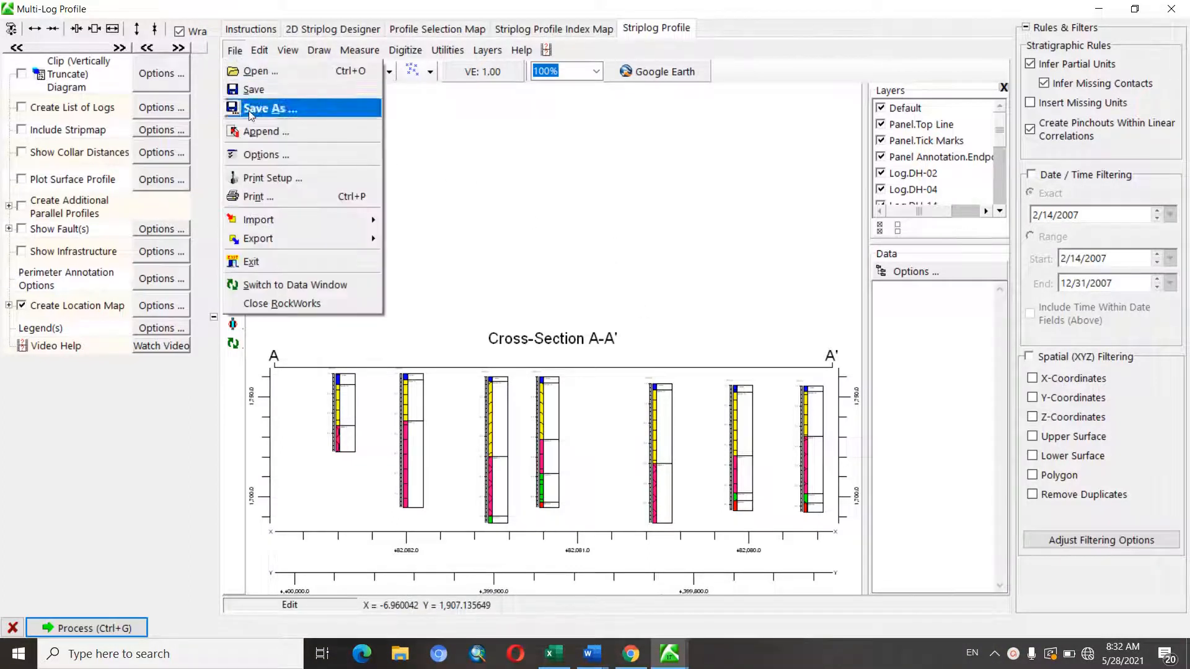
{"action": "mouse_move", "coordinate": [279, 240]}
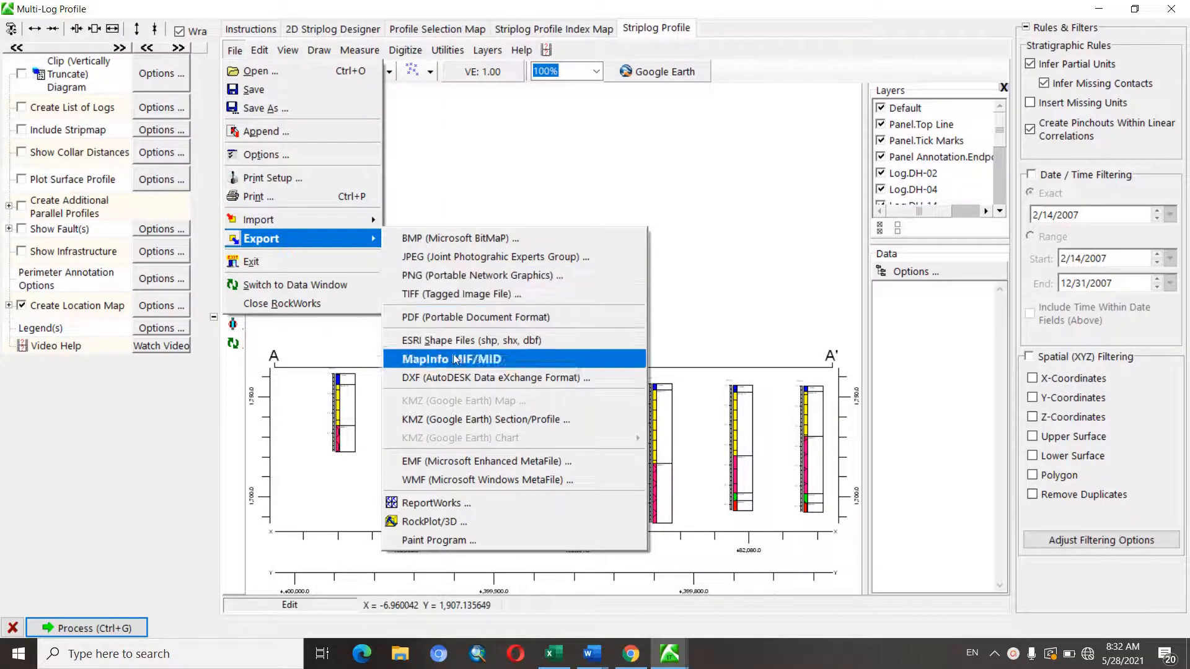
{"action": "left_click", "coordinate": [445, 379]}
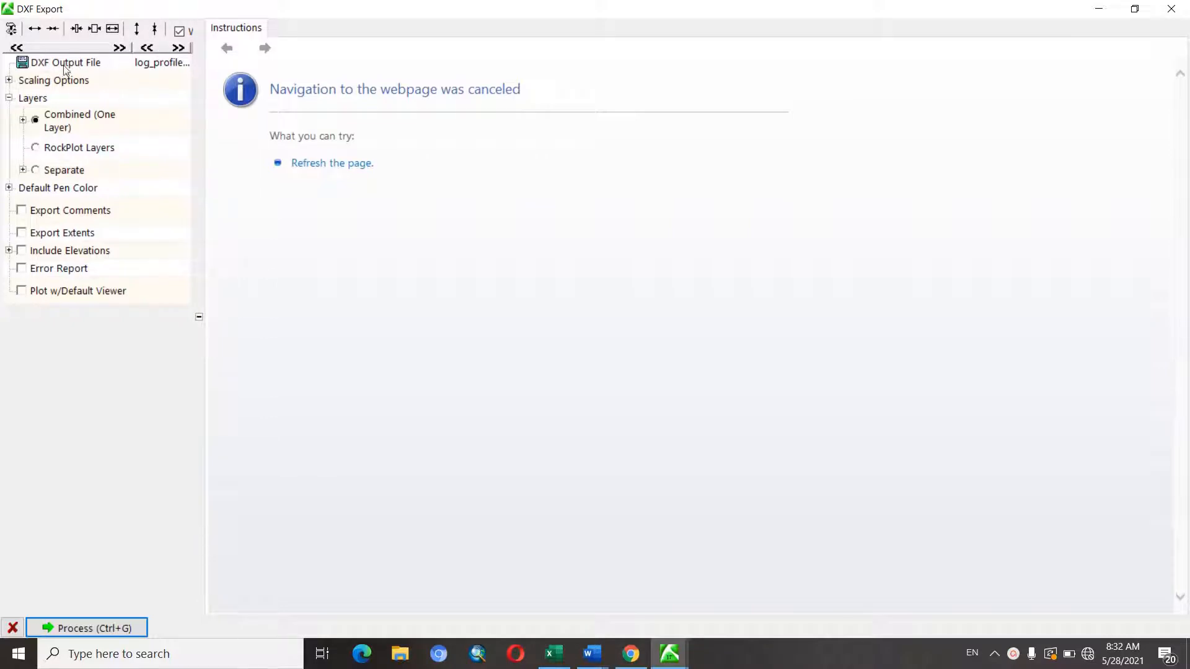
{"action": "left_click", "coordinate": [166, 61]}
{"action": "left_click", "coordinate": [182, 63]}
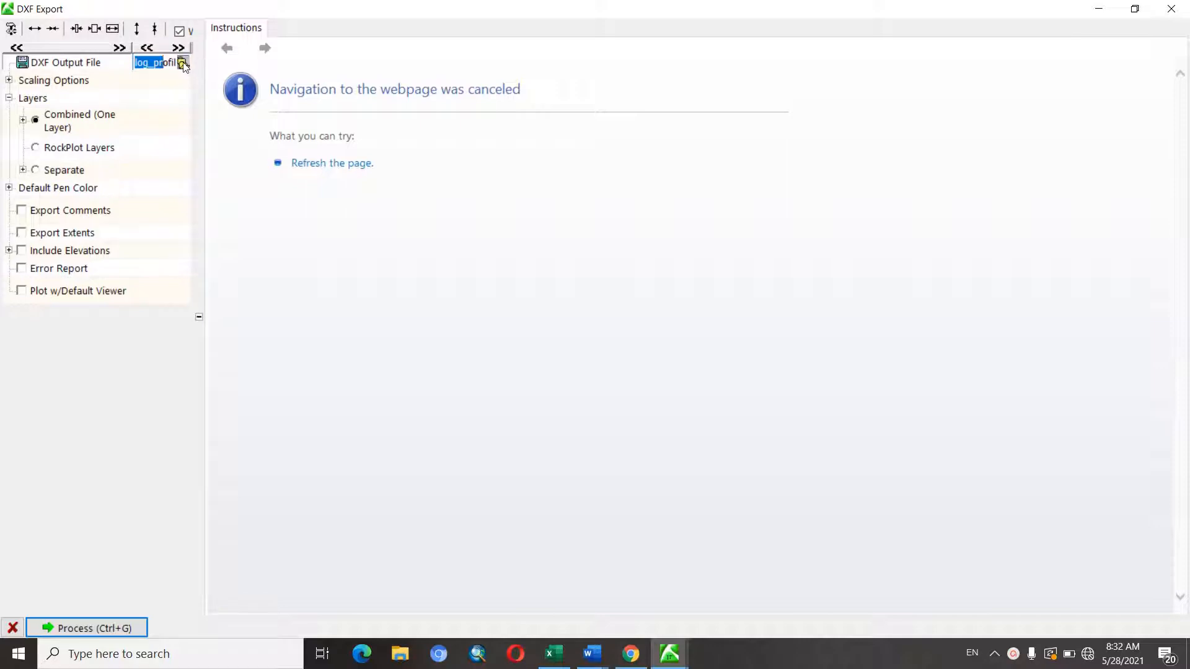
{"action": "type", "text": "log_profile2.dxf"}
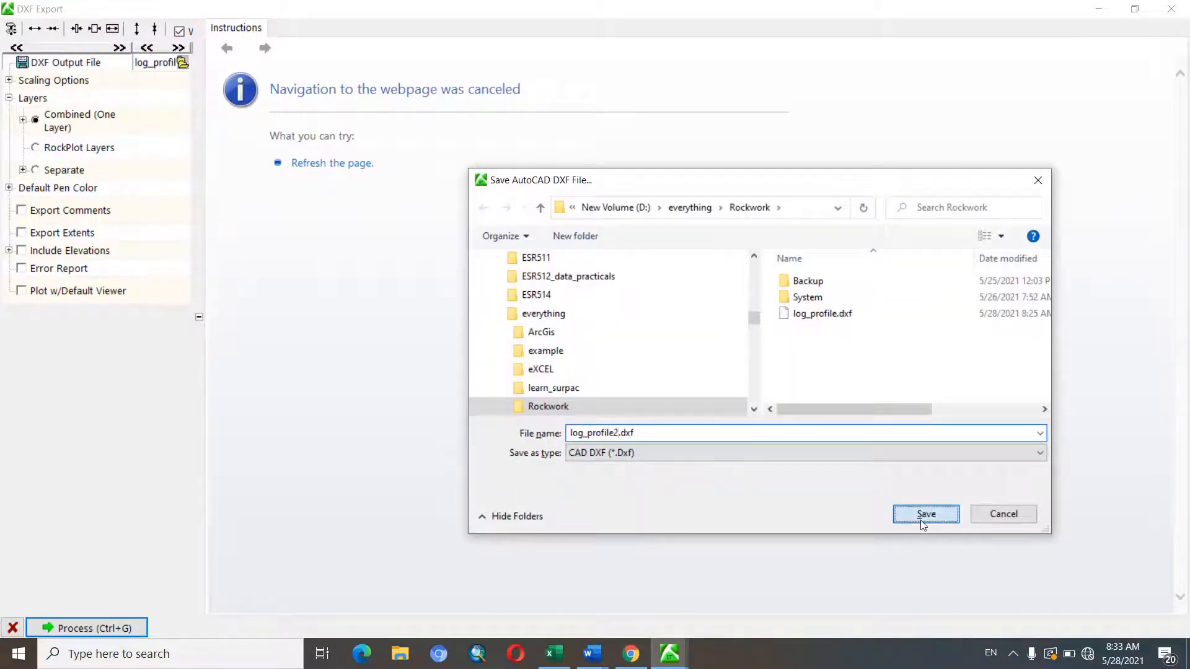
{"action": "left_click", "coordinate": [924, 516]}
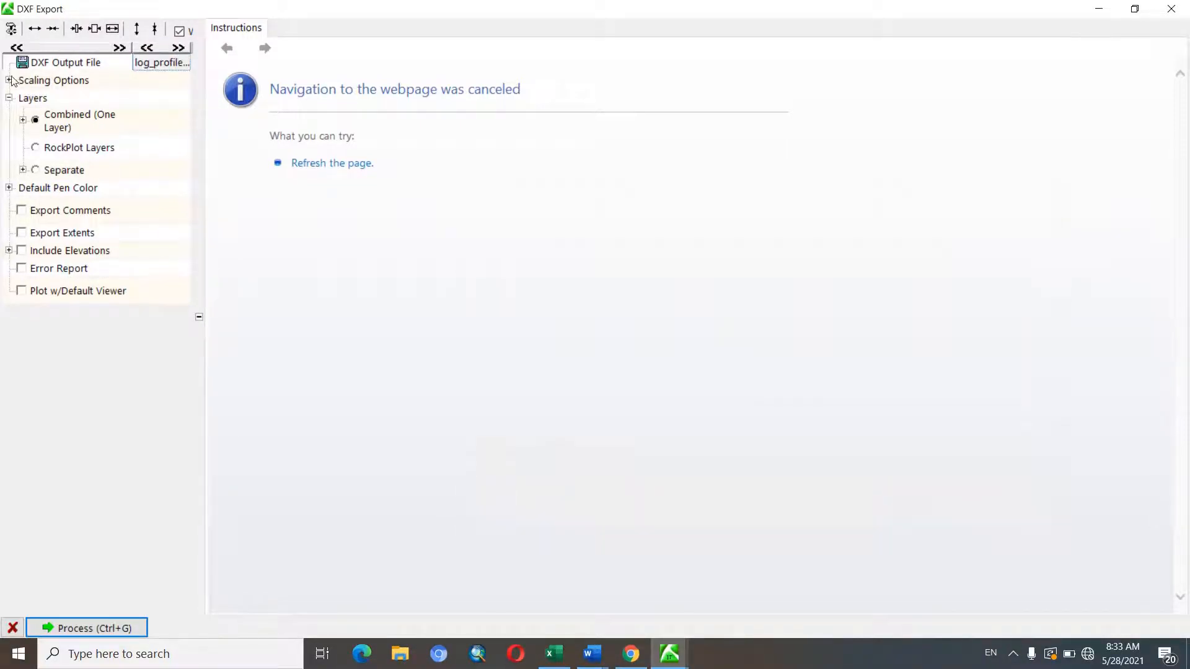
- Review the DXF export's scaling options, including vertical exaggeration and rescale factors, and its separate-layer options
{"action": "left_click", "coordinate": [9, 80]}
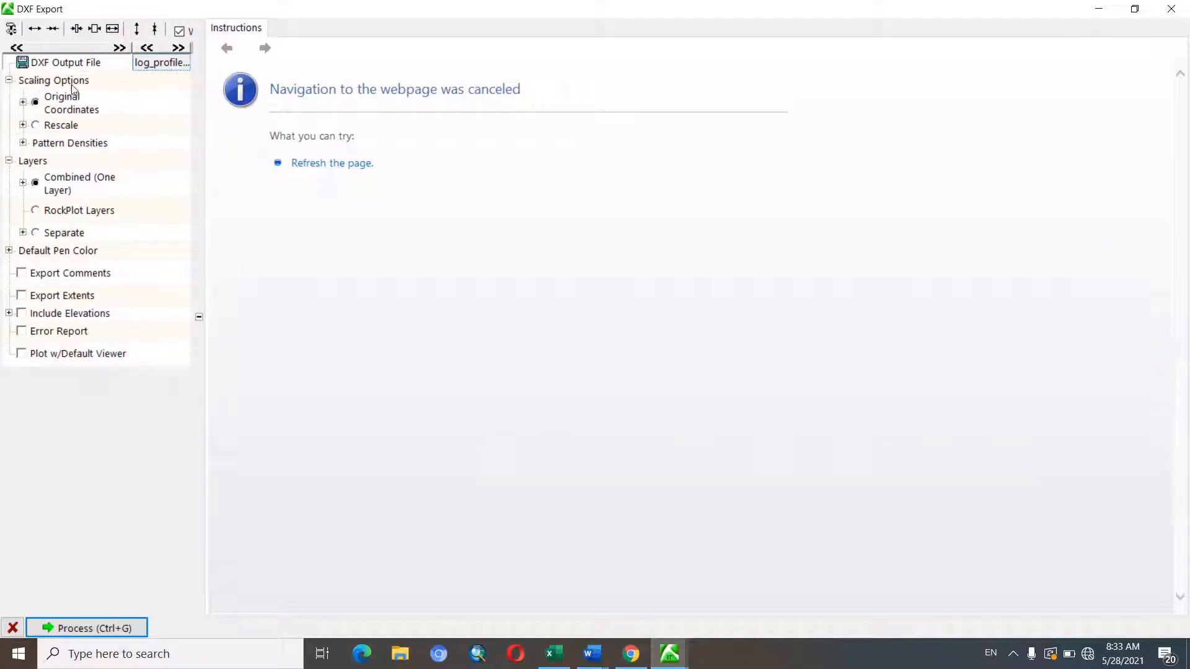
{"action": "left_click", "coordinate": [23, 102]}
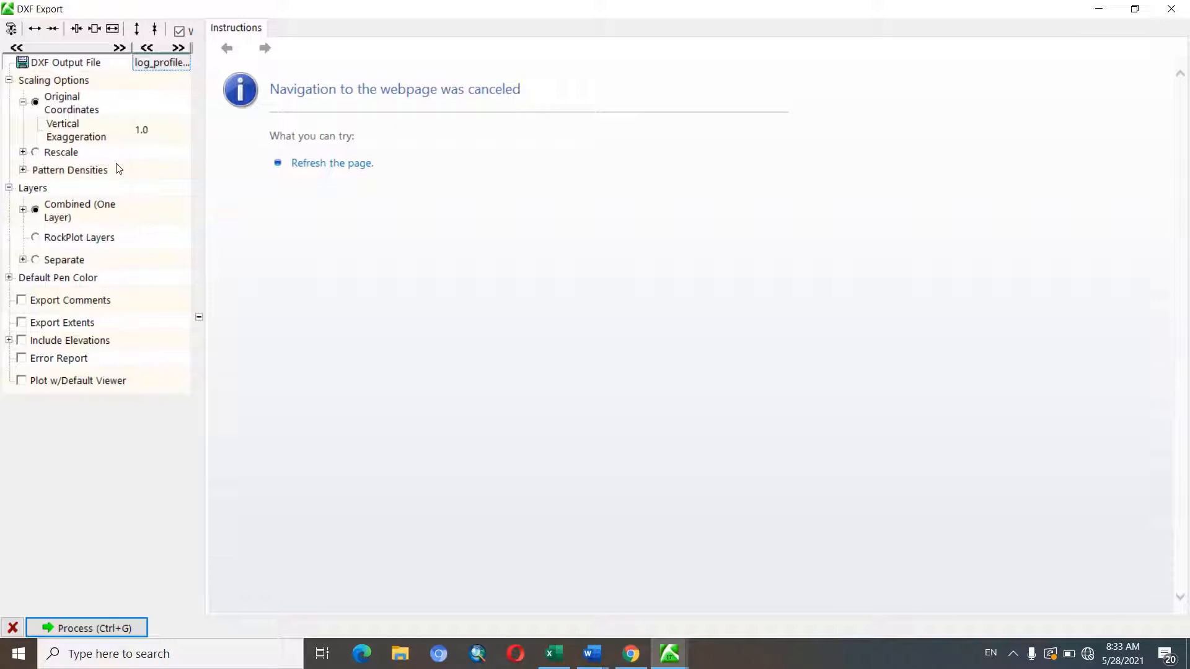
{"action": "left_click", "coordinate": [139, 125]}
{"action": "left_click", "coordinate": [148, 128]}
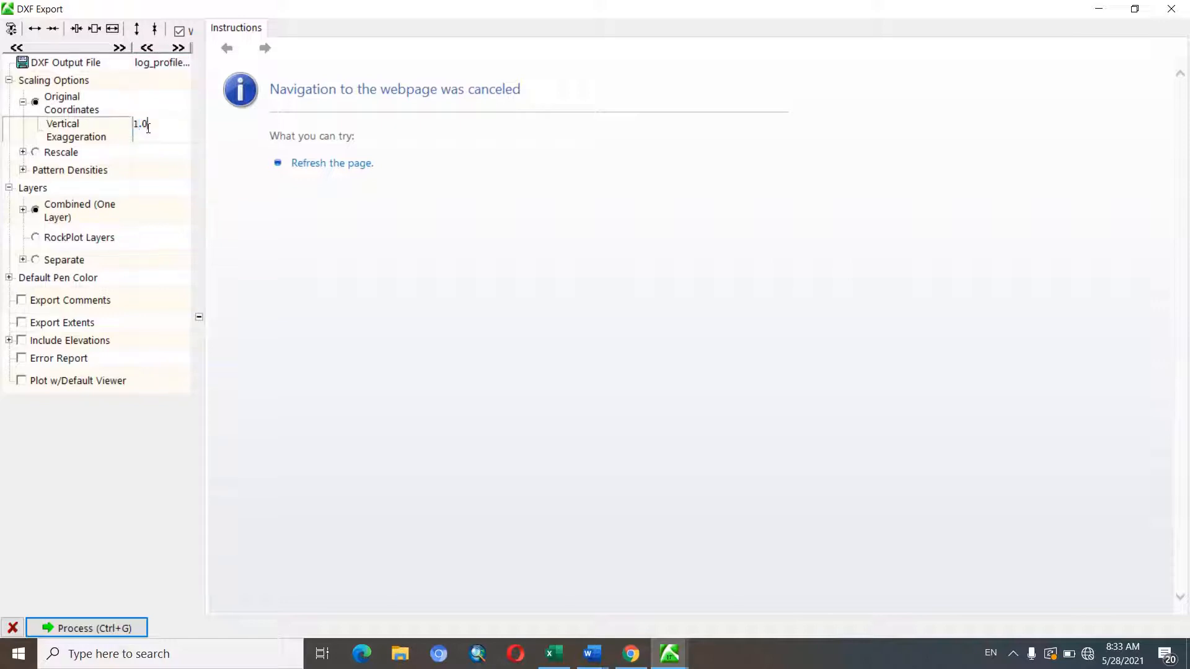
{"action": "left_click", "coordinate": [23, 153]}
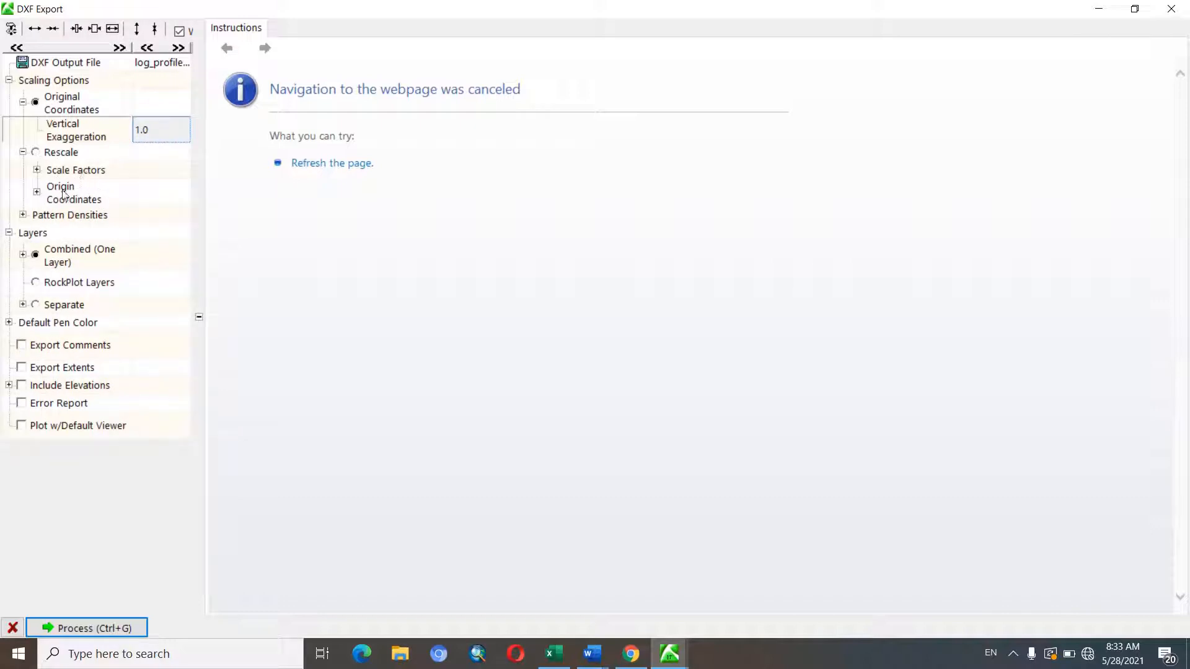
{"action": "left_click", "coordinate": [37, 170]}
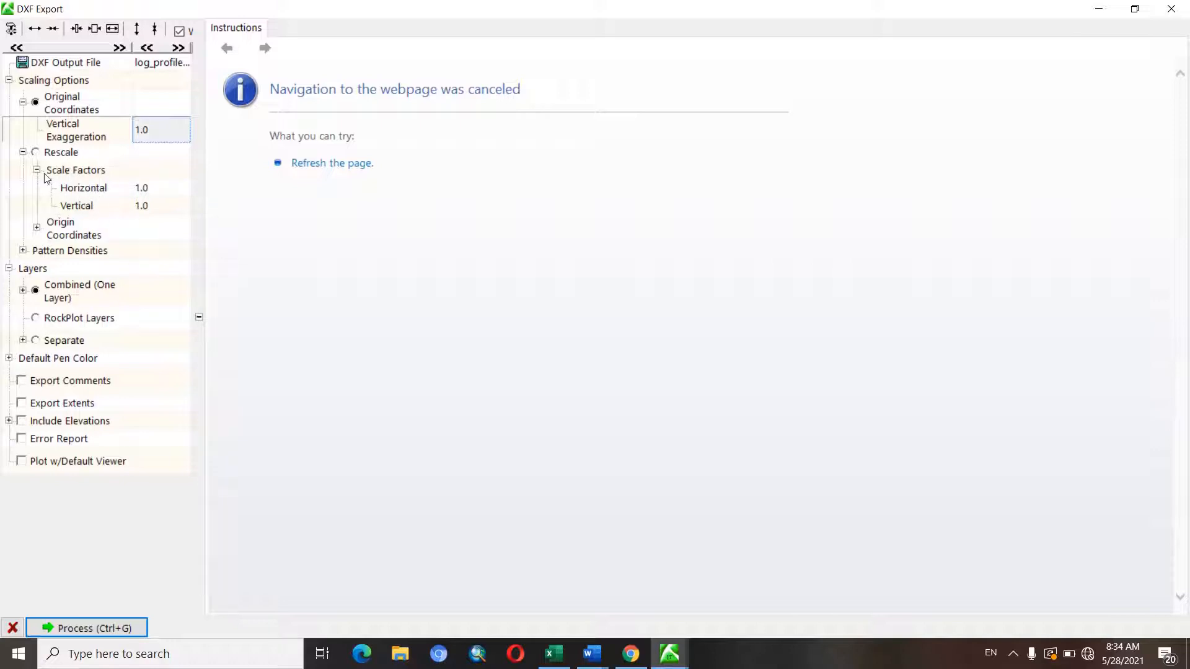
{"action": "left_click", "coordinate": [21, 153]}
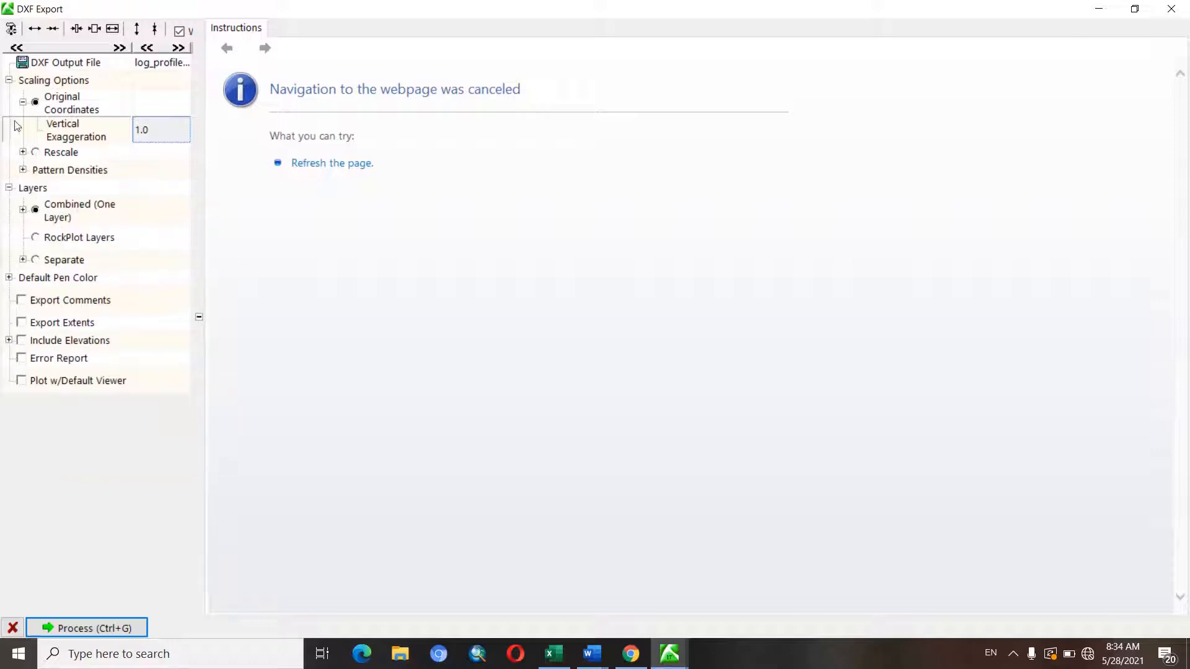
{"action": "left_click", "coordinate": [8, 81]}
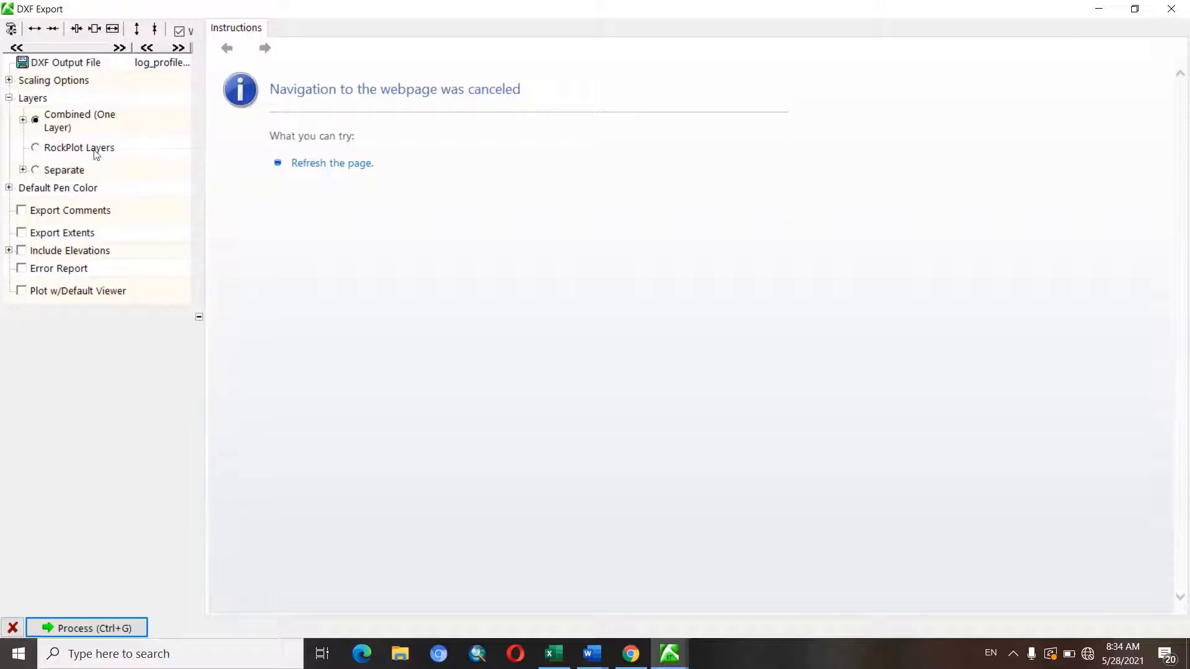
{"action": "left_click", "coordinate": [22, 171]}
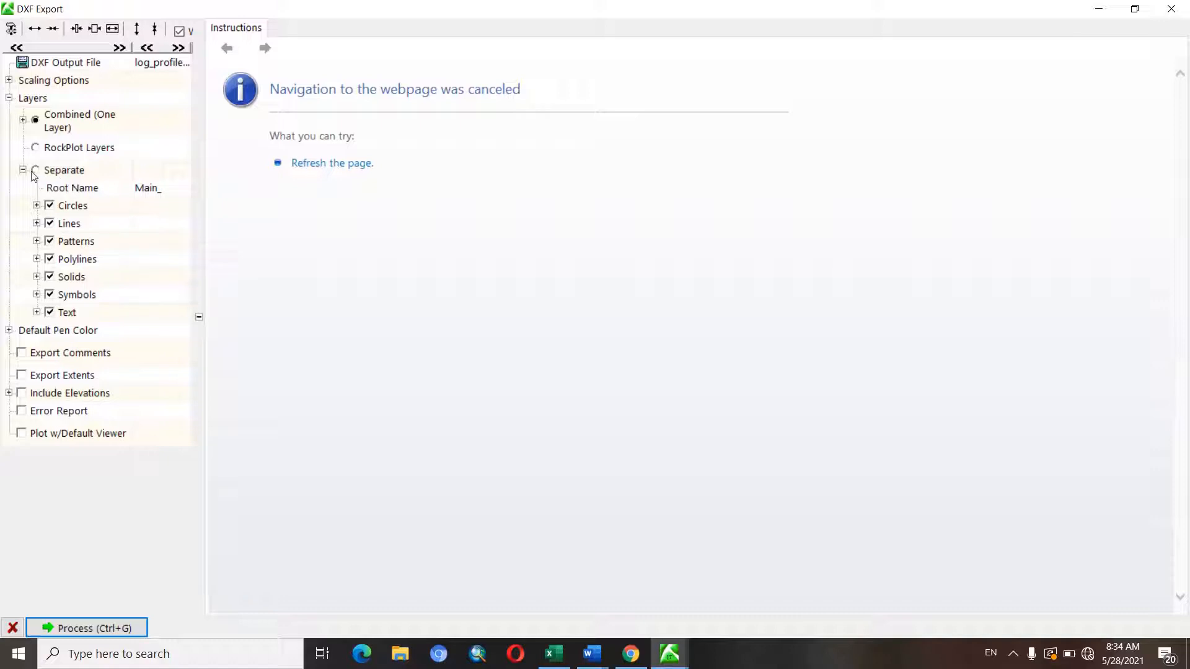
{"action": "left_click", "coordinate": [9, 98]}
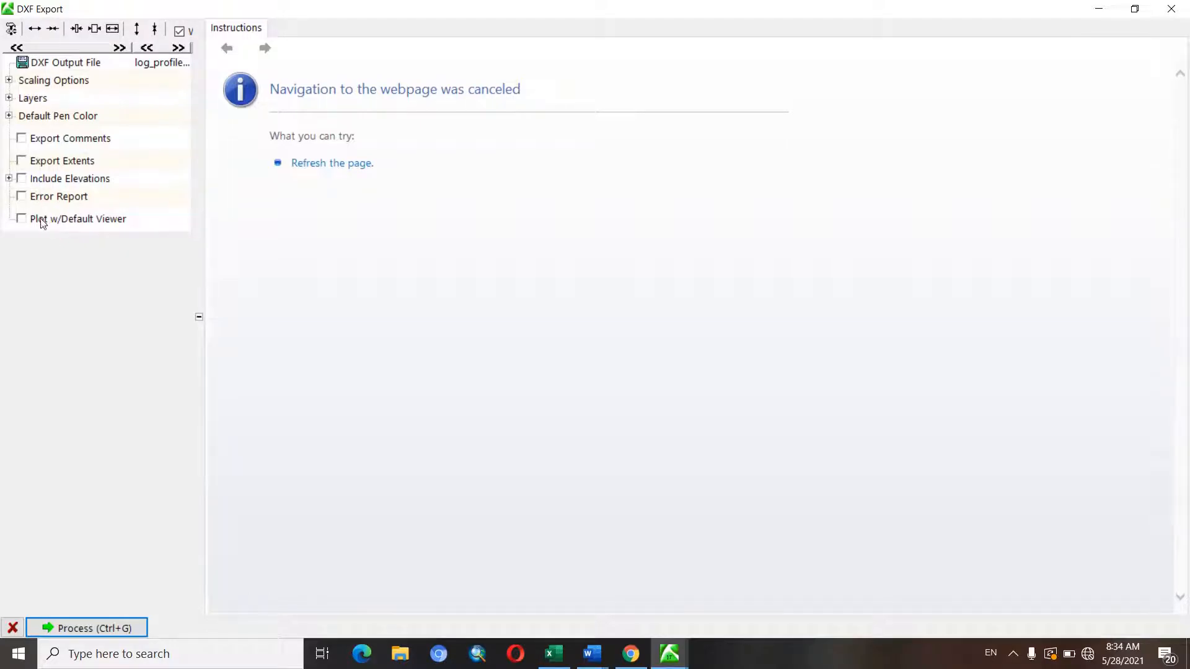
- Run the DXF export and close the multi-log profile window without saving the diagram changes
{"action": "left_click", "coordinate": [93, 629]}
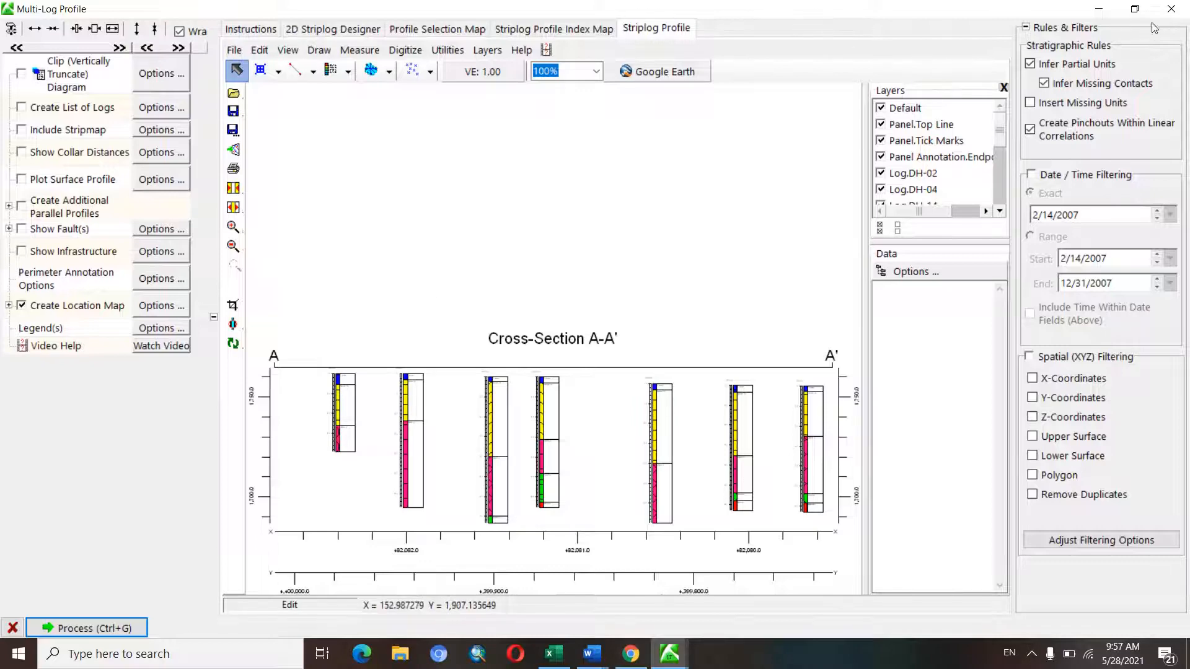
{"action": "left_click", "coordinate": [1171, 9]}
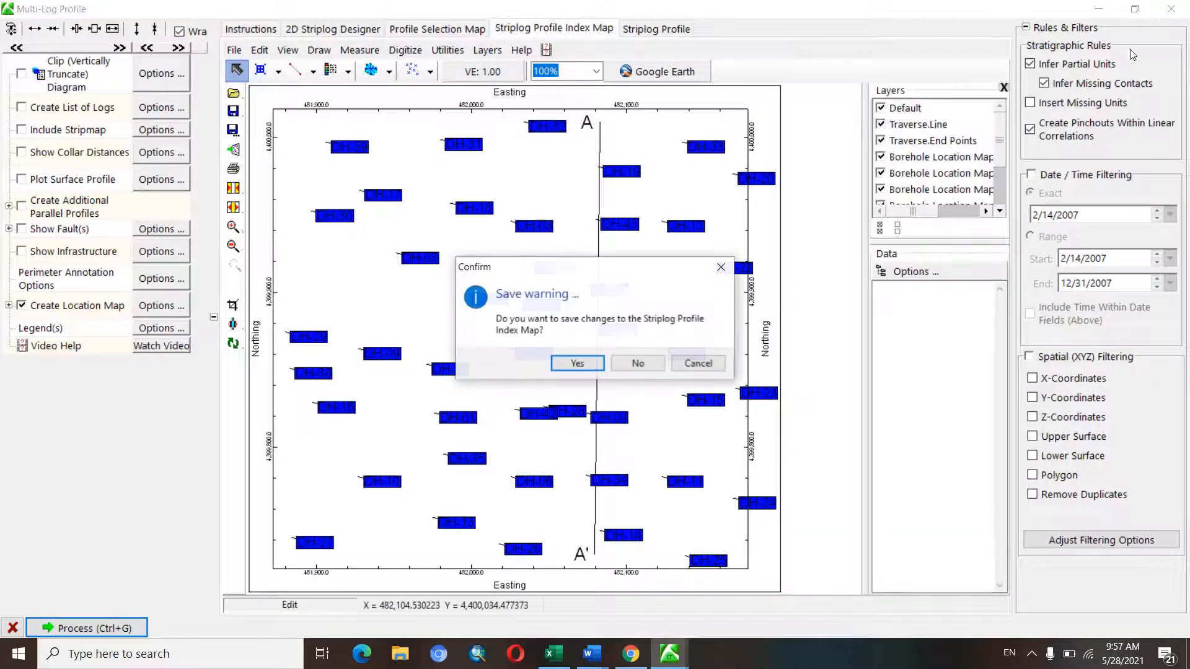
{"action": "left_click", "coordinate": [623, 366]}
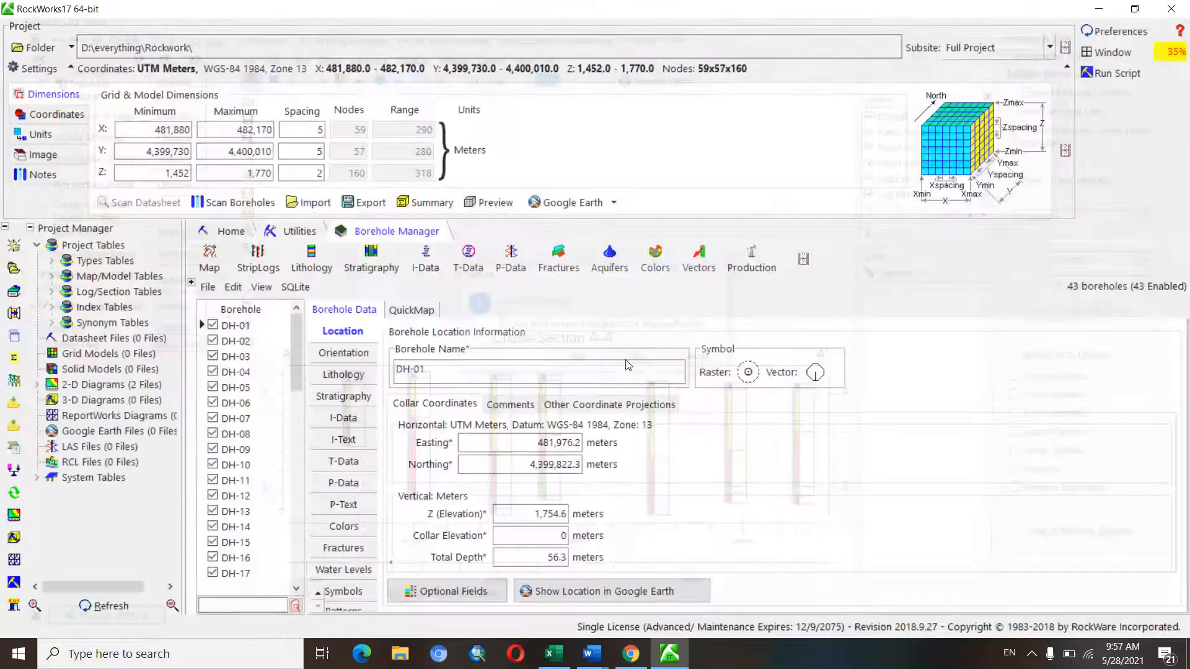
- Start a 3D multiple-log striplog plot of the boreholes and show its striplog designer
{"action": "left_click", "coordinate": [625, 363]}
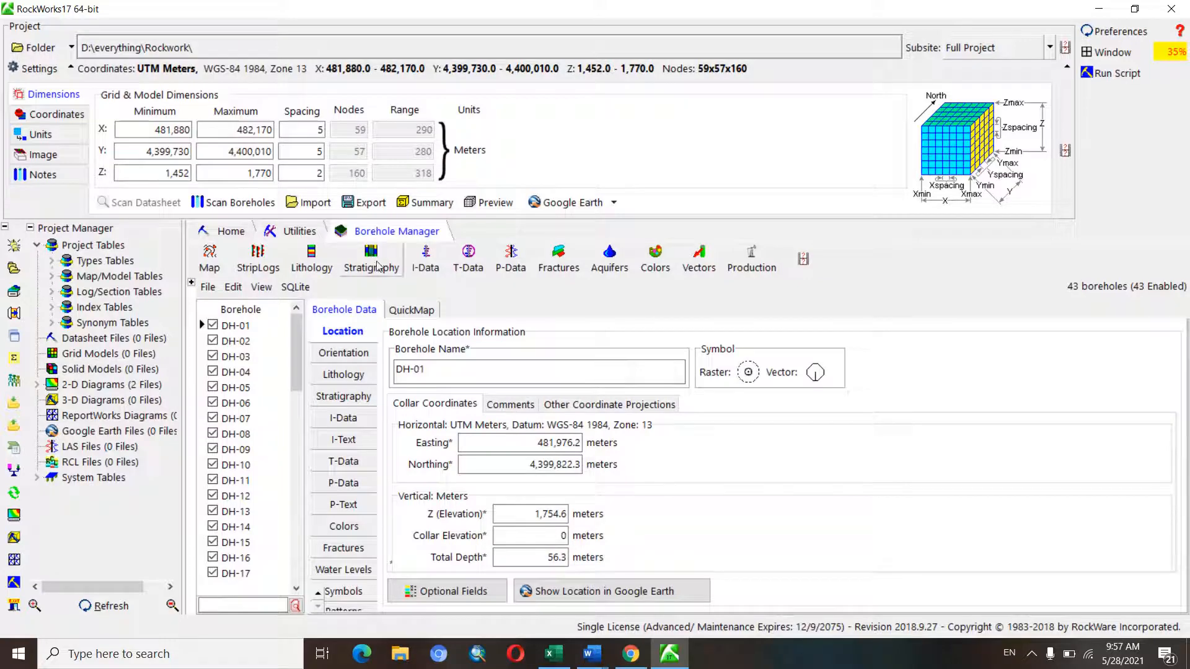
{"action": "left_click", "coordinate": [268, 265]}
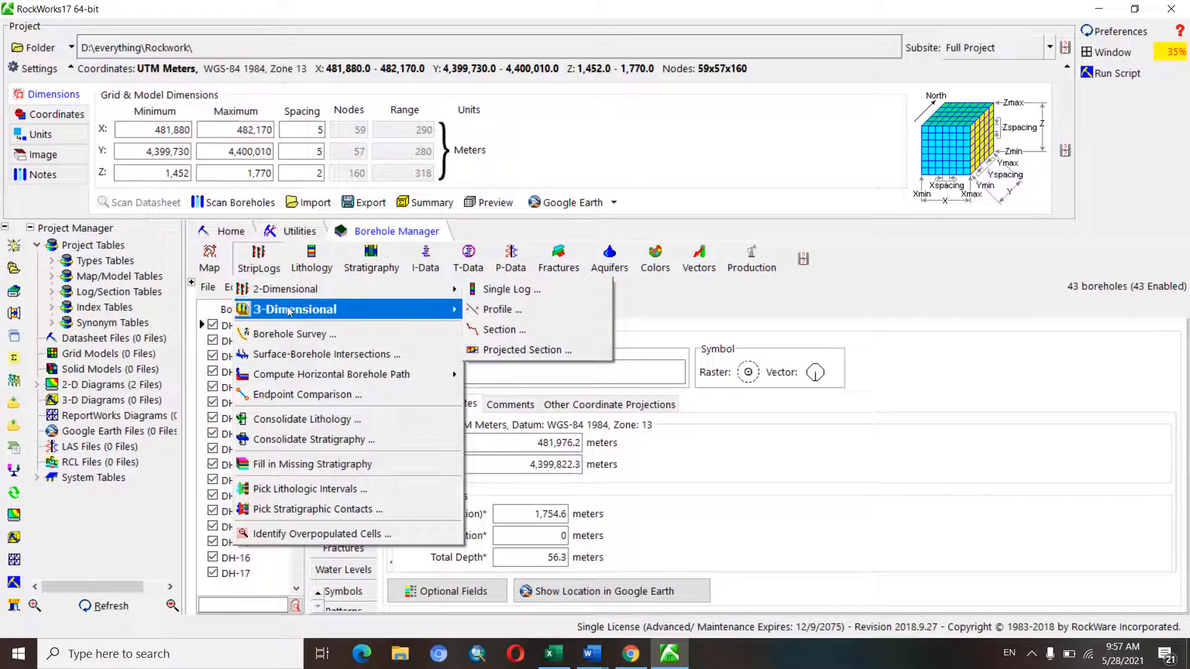
{"action": "mouse_move", "coordinate": [289, 318]}
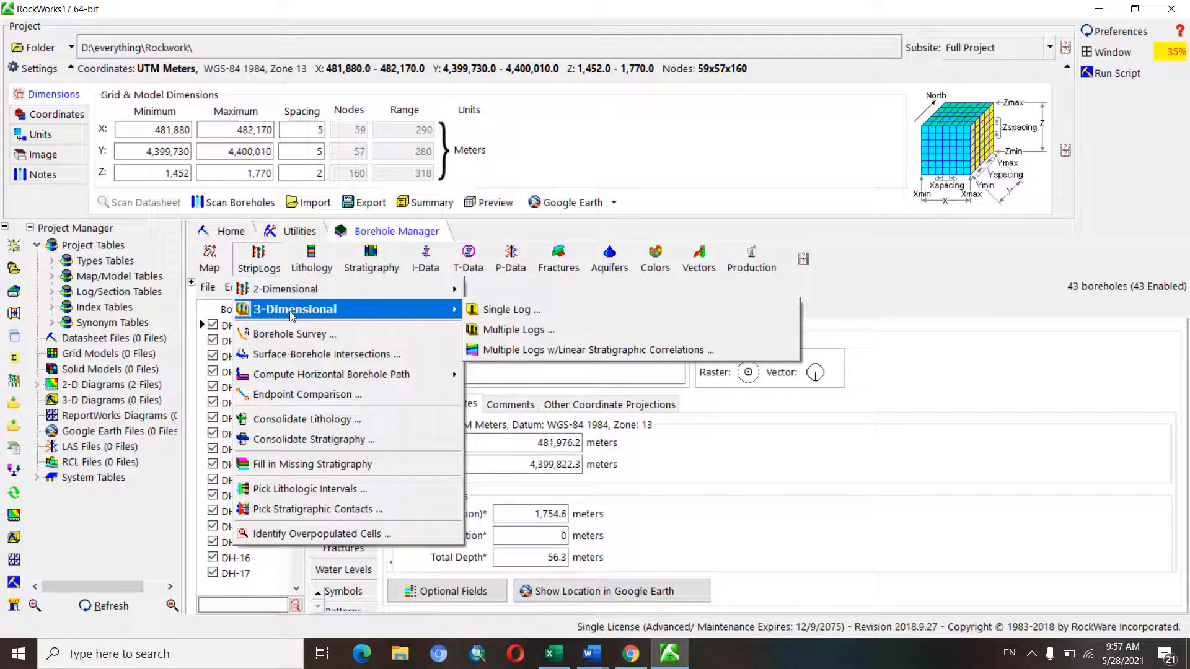
{"action": "left_click", "coordinate": [510, 333]}
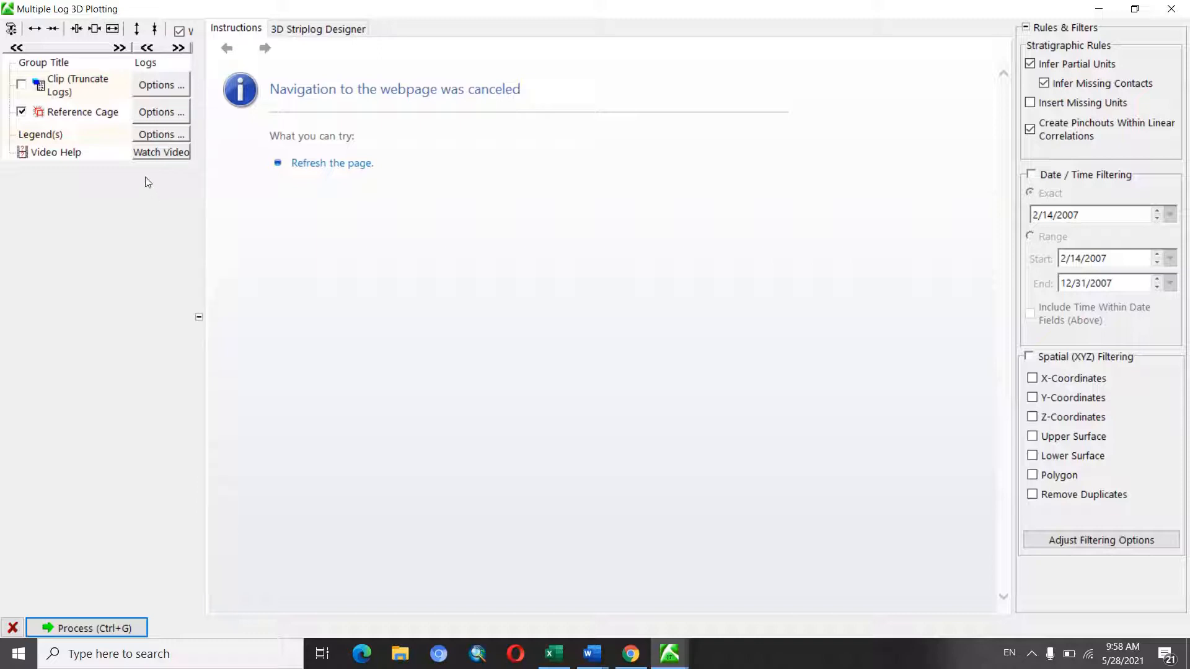
{"action": "left_click", "coordinate": [300, 30]}
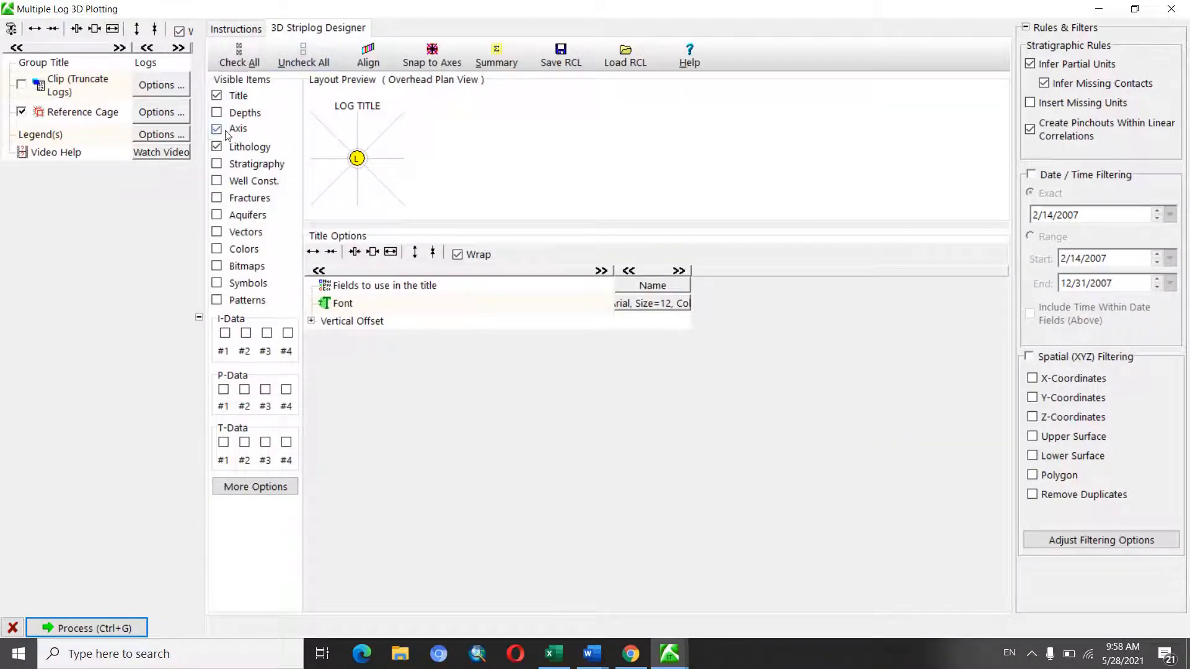
- Add depth, stratigraphy and well construction columns to the 3D log layout and arrange them around the lithology column
{"action": "left_click", "coordinate": [217, 114]}
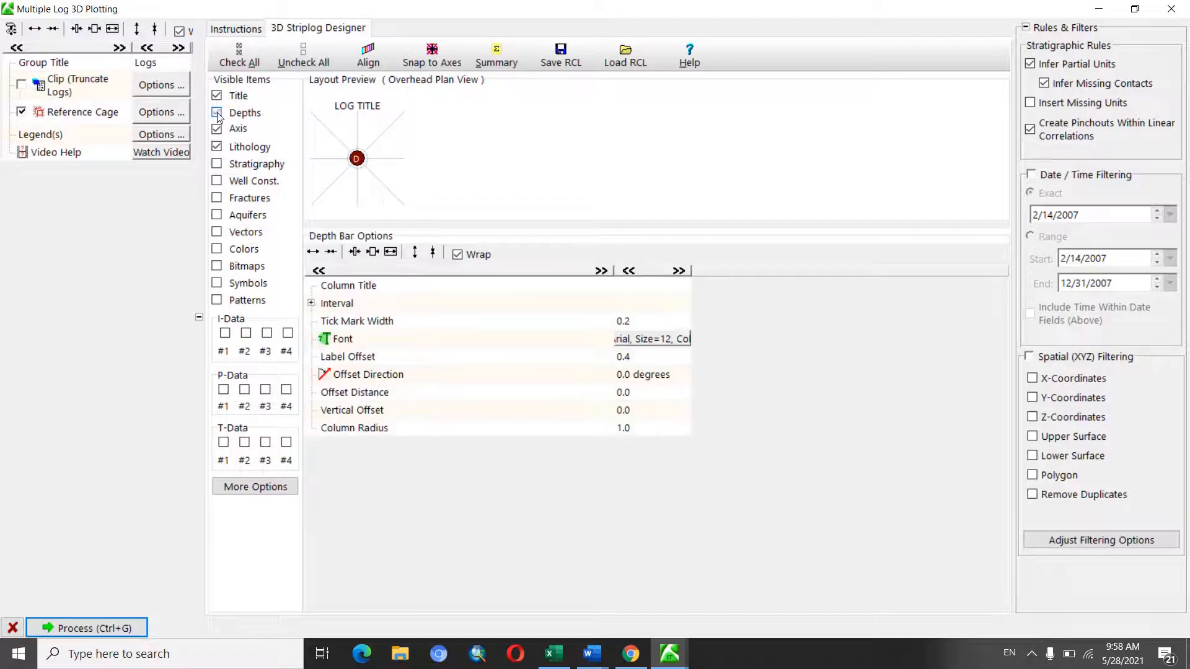
{"action": "left_click", "coordinate": [217, 163]}
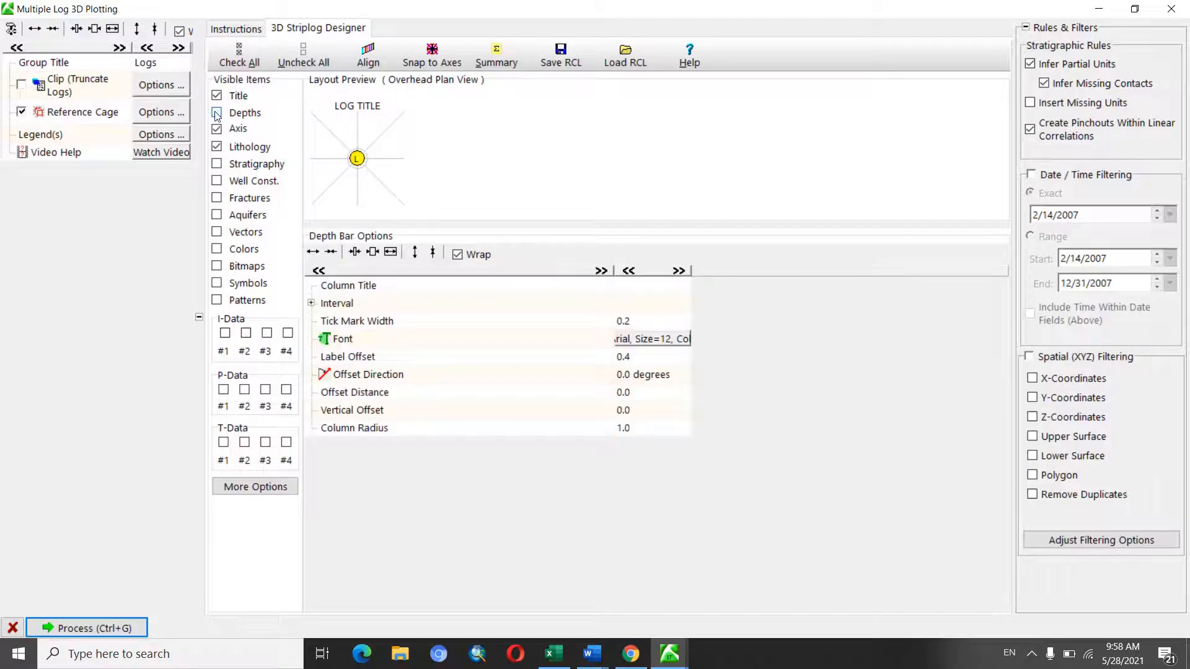
{"action": "left_click", "coordinate": [217, 180]}
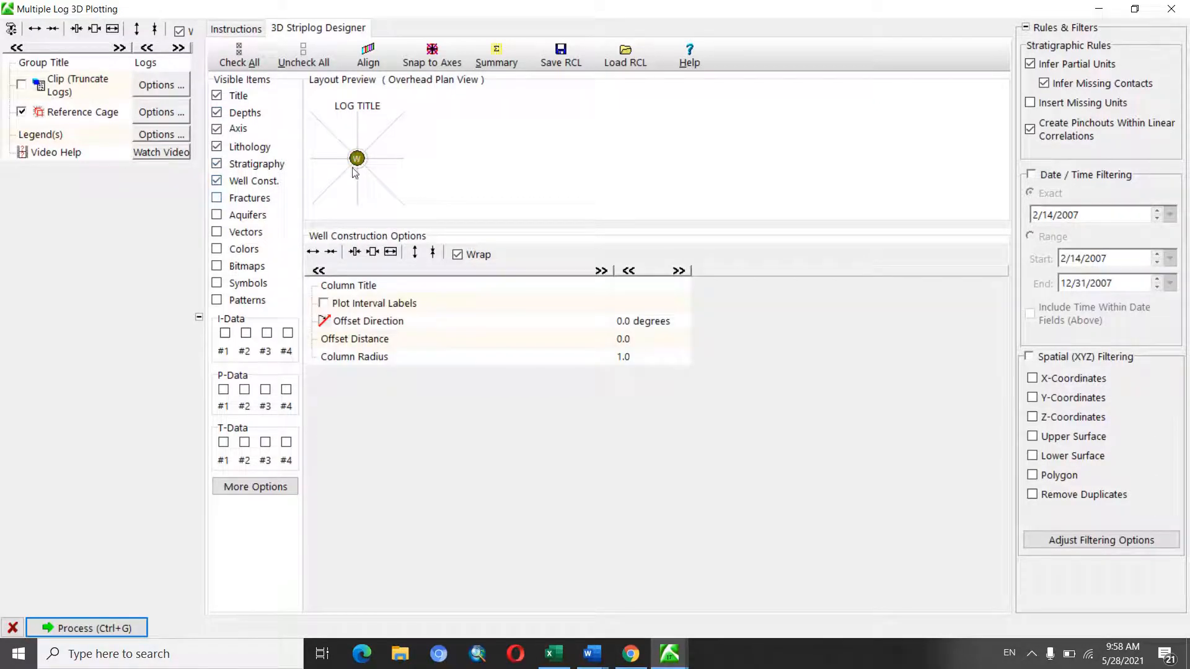
{"action": "mouse_move", "coordinate": [354, 166]}
{"action": "left_mouse_down"}
{"action": "mouse_move", "coordinate": [329, 183]}
{"action": "mouse_move", "coordinate": [377, 147]}
{"action": "mouse_move", "coordinate": [334, 140]}
{"action": "mouse_move", "coordinate": [368, 169]}
{"action": "left_mouse_up"}
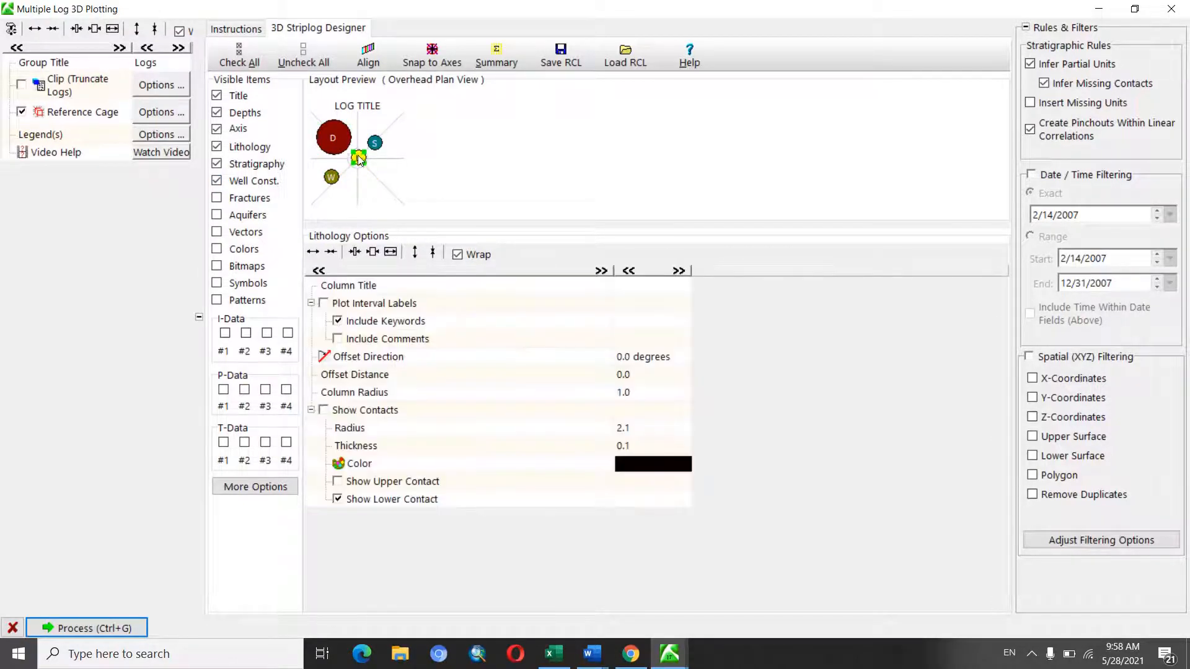
{"action": "left_click", "coordinate": [346, 137]}
{"action": "left_click_drag", "start_coordinate": [345, 140], "coordinate": [371, 177]}
- Add fracture, aquifer, vector, color and bitmap columns to the 3D log layout and spread them around the log centre
{"action": "left_click", "coordinate": [216, 198]}
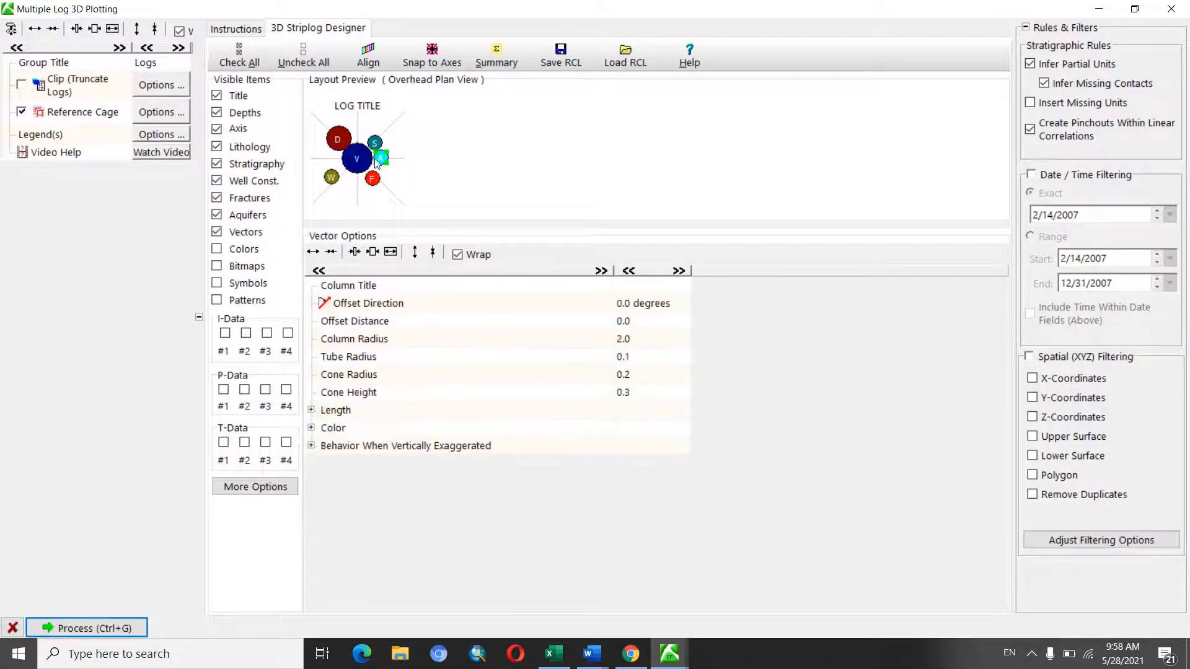
{"action": "left_click_drag", "start_coordinate": [376, 163], "coordinate": [389, 155]}
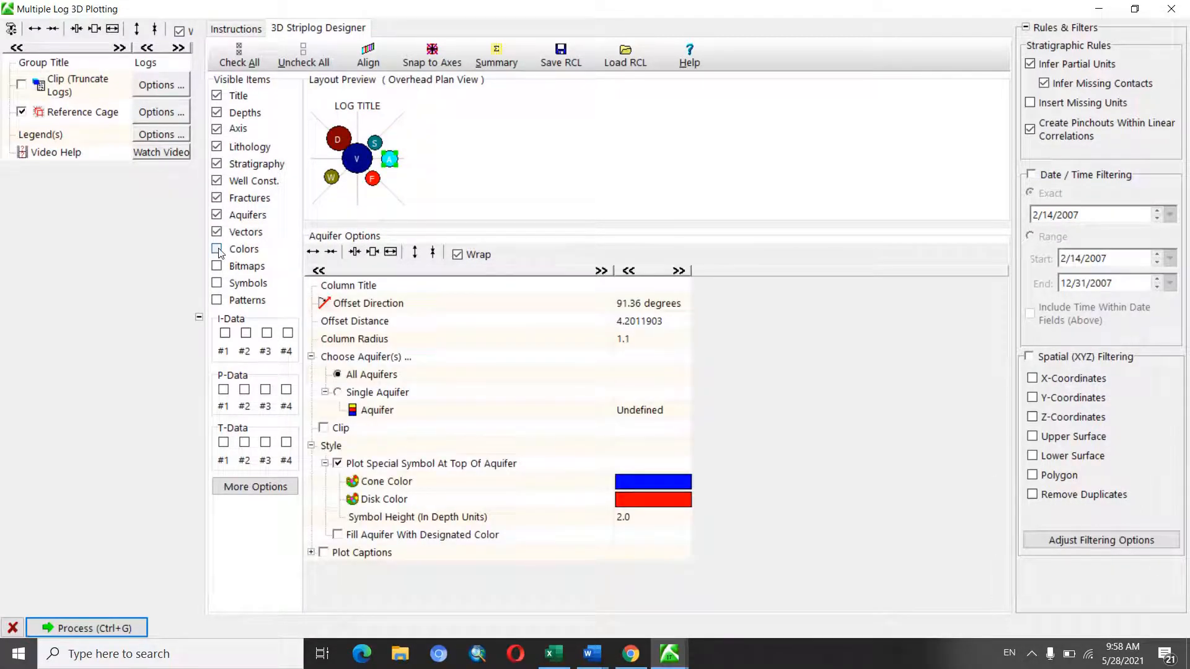
{"action": "left_click", "coordinate": [217, 249]}
{"action": "left_click_drag", "start_coordinate": [365, 158], "coordinate": [384, 122]}
{"action": "left_click", "coordinate": [217, 266]}
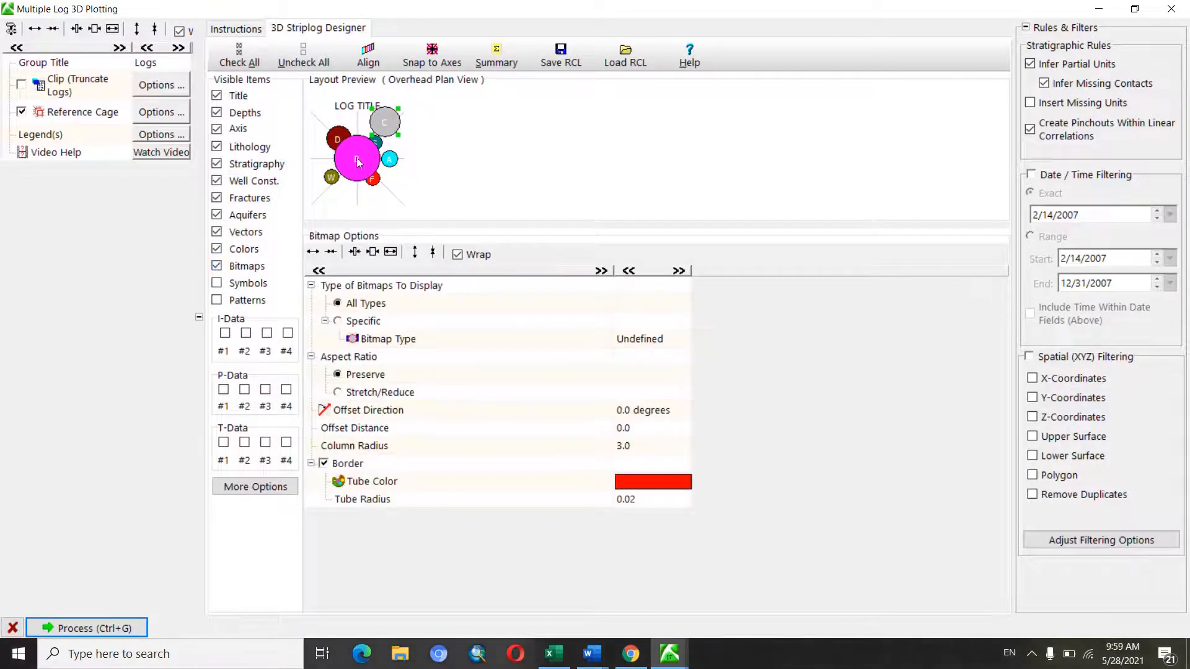
{"action": "left_click_drag", "start_coordinate": [357, 162], "coordinate": [413, 188]}
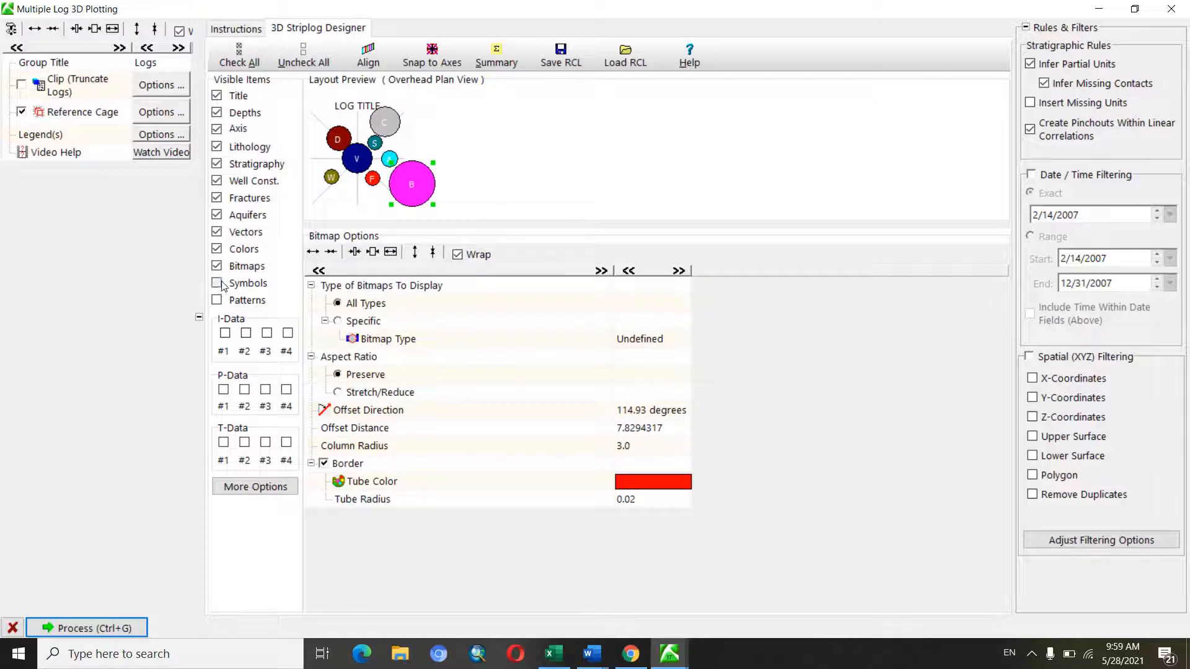
- Enable symbols, patterns and all four I-Data columns, and reduce the bitmap column to a radius of 1.9 and reposition it
{"action": "left_click", "coordinate": [217, 284]}
{"action": "left_click", "coordinate": [218, 300]}
{"action": "left_click", "coordinate": [225, 334]}
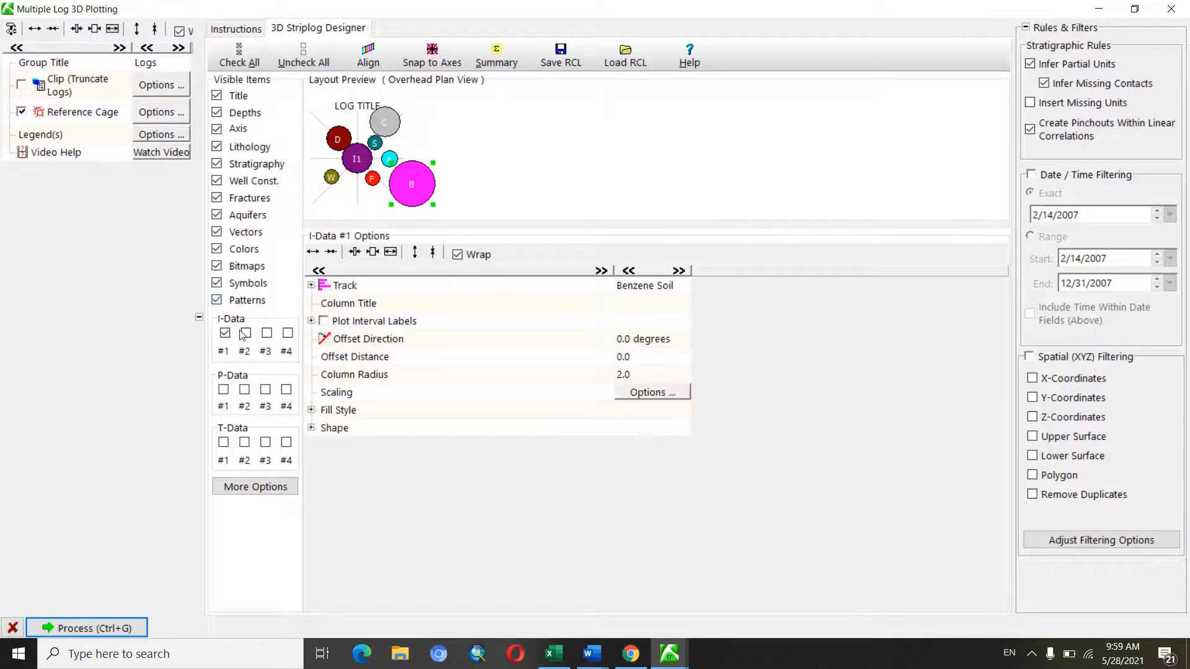
{"action": "left_click", "coordinate": [246, 334]}
{"action": "left_click", "coordinate": [267, 334]}
{"action": "left_click", "coordinate": [287, 333]}
{"action": "left_click_drag", "start_coordinate": [417, 194], "coordinate": [426, 156]}
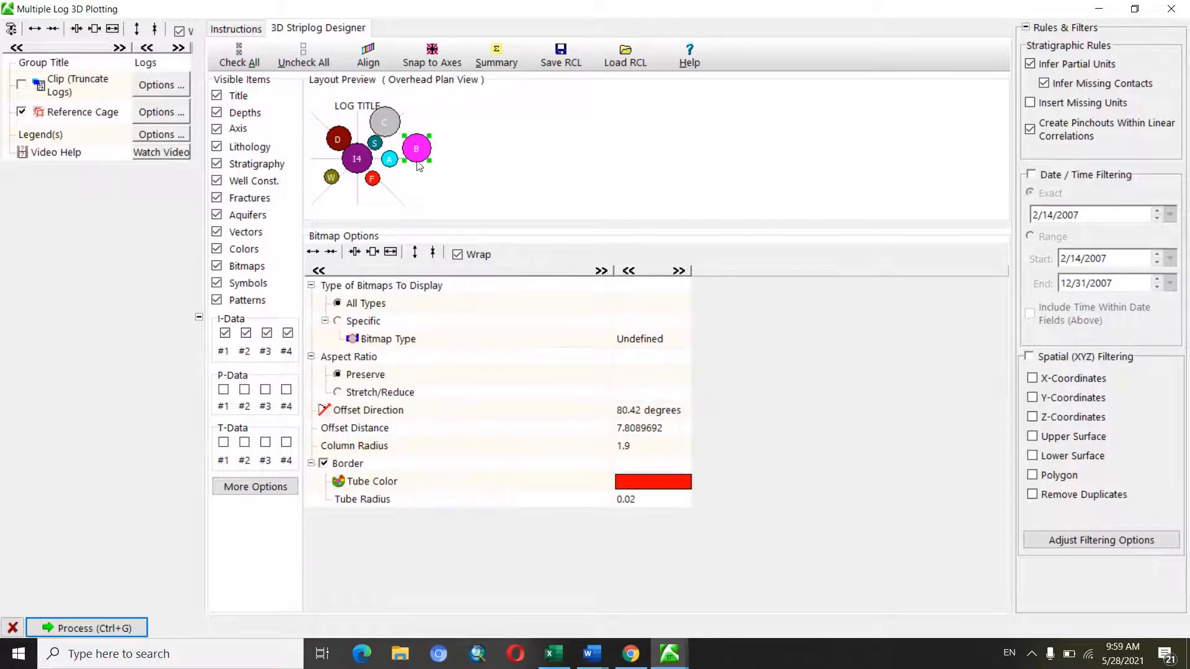
{"action": "left_click_drag", "start_coordinate": [417, 150], "coordinate": [413, 146]}
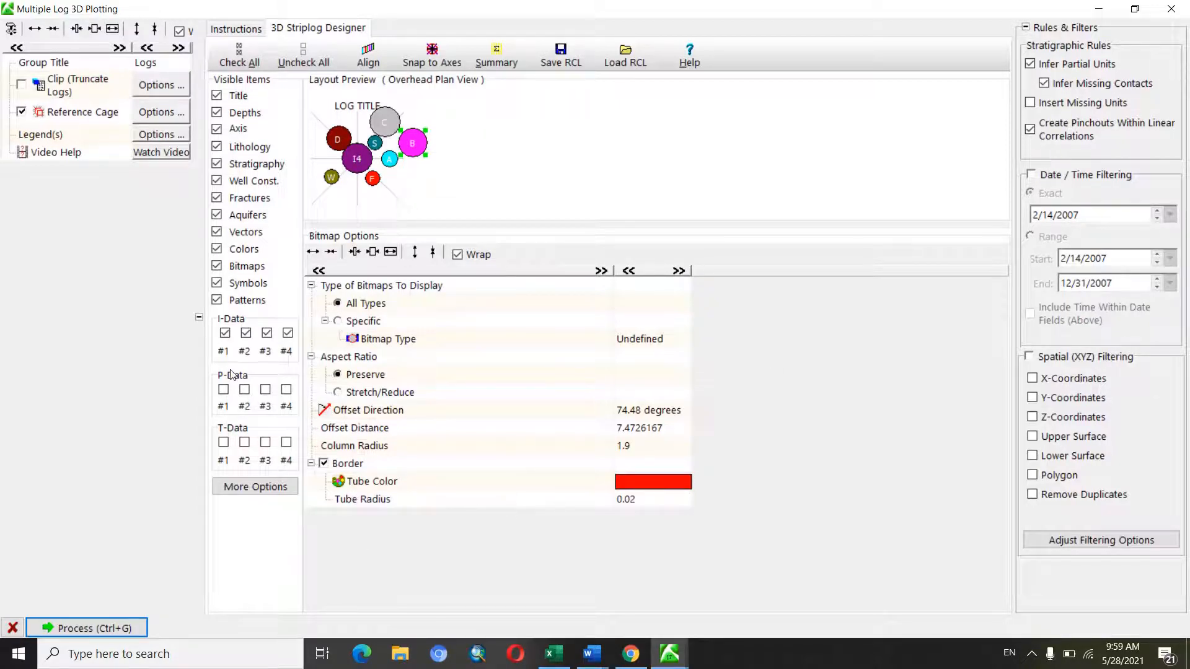
- Enable all four P-Data and all four T-Data columns and move the T-Data #1 column south of the log centre
{"action": "left_click", "coordinate": [223, 390]}
{"action": "left_click", "coordinate": [244, 390]}
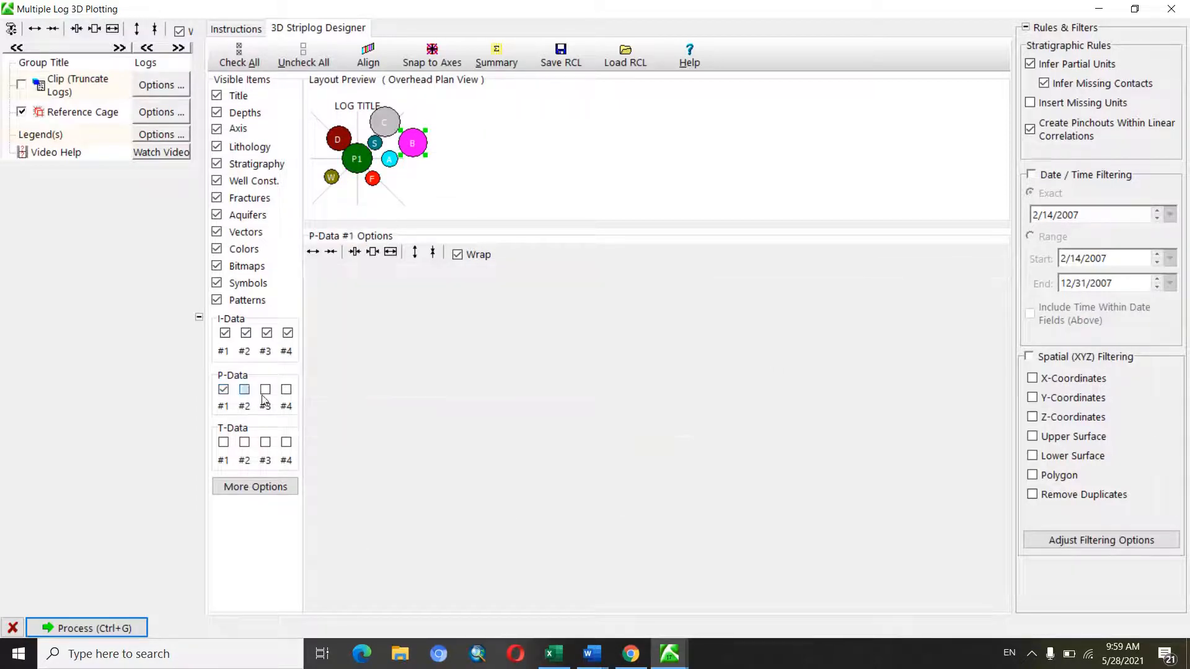
{"action": "left_click", "coordinate": [265, 390]}
{"action": "left_click", "coordinate": [286, 390]}
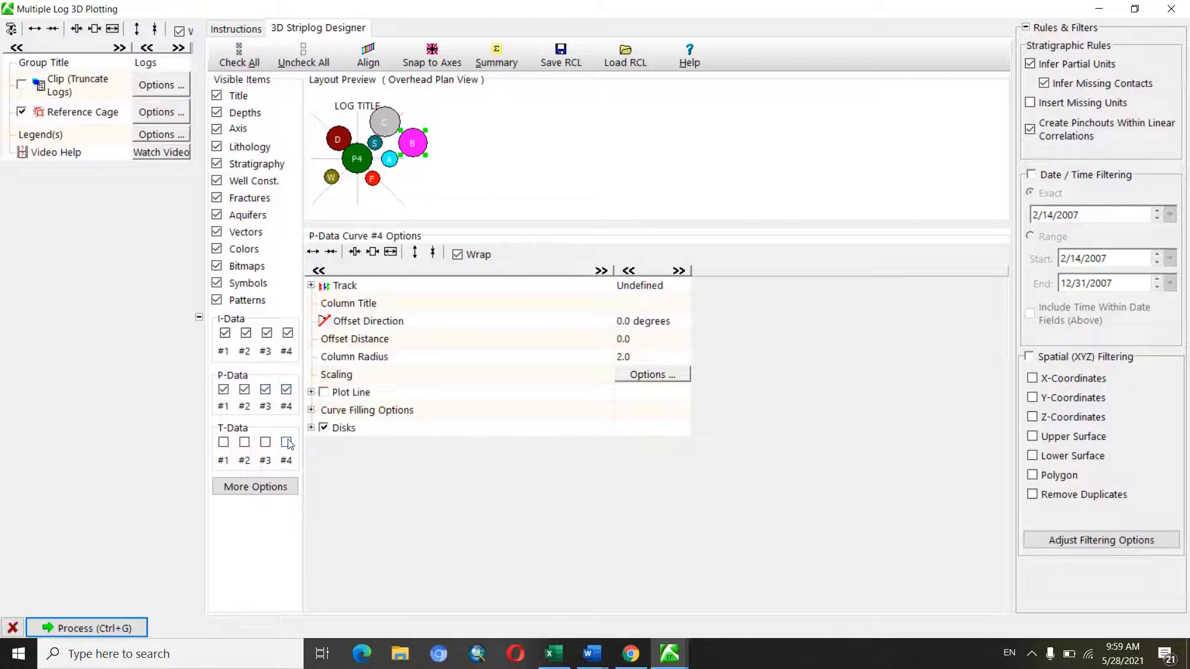
{"action": "left_click", "coordinate": [285, 442]}
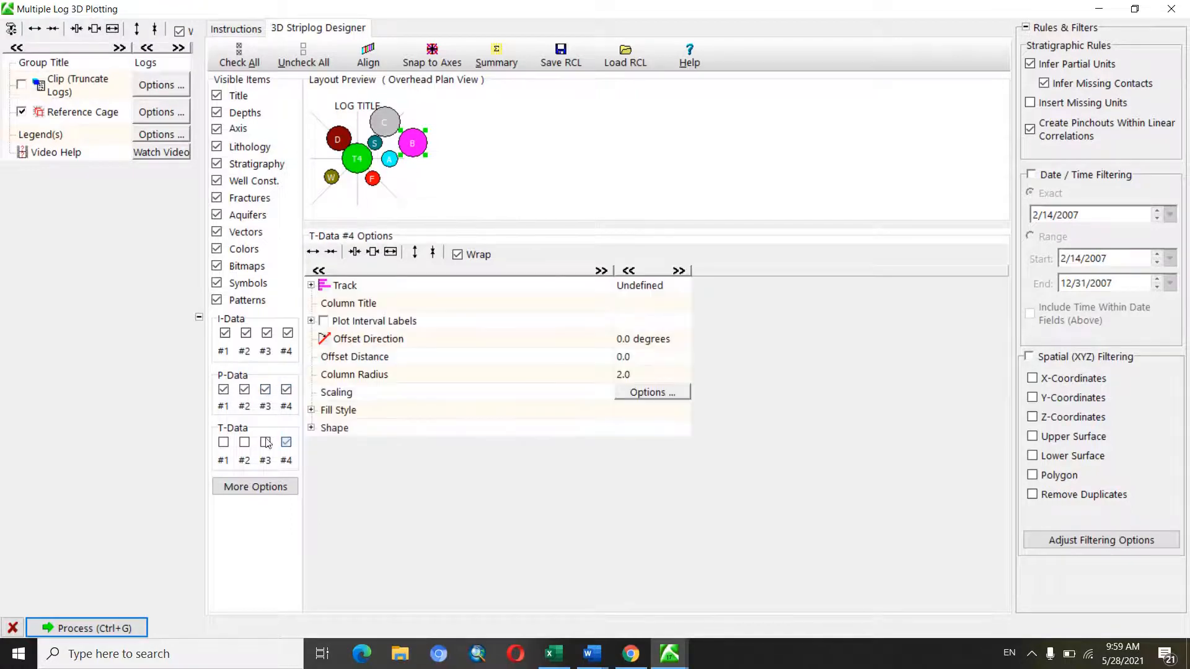
{"action": "left_click", "coordinate": [223, 443]}
{"action": "left_click_drag", "start_coordinate": [359, 171], "coordinate": [356, 198]}
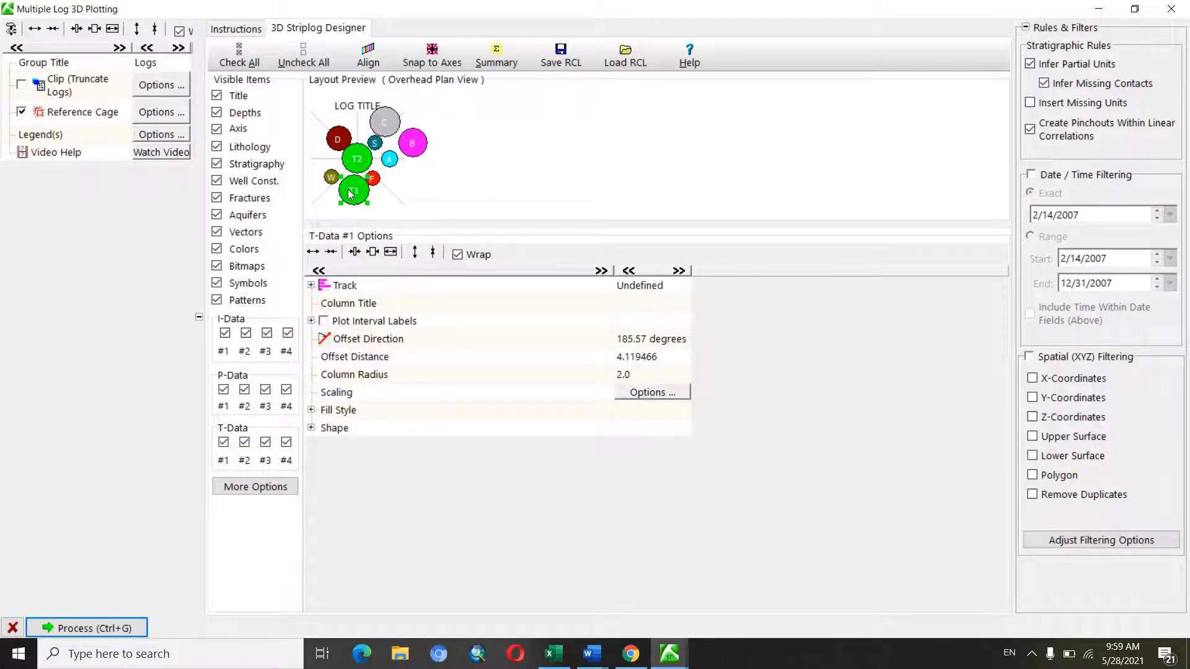
- Clear all data columns, enable only lithology alongside the title and axis, and generate the 3D striplogs
{"action": "left_click", "coordinate": [303, 58]}
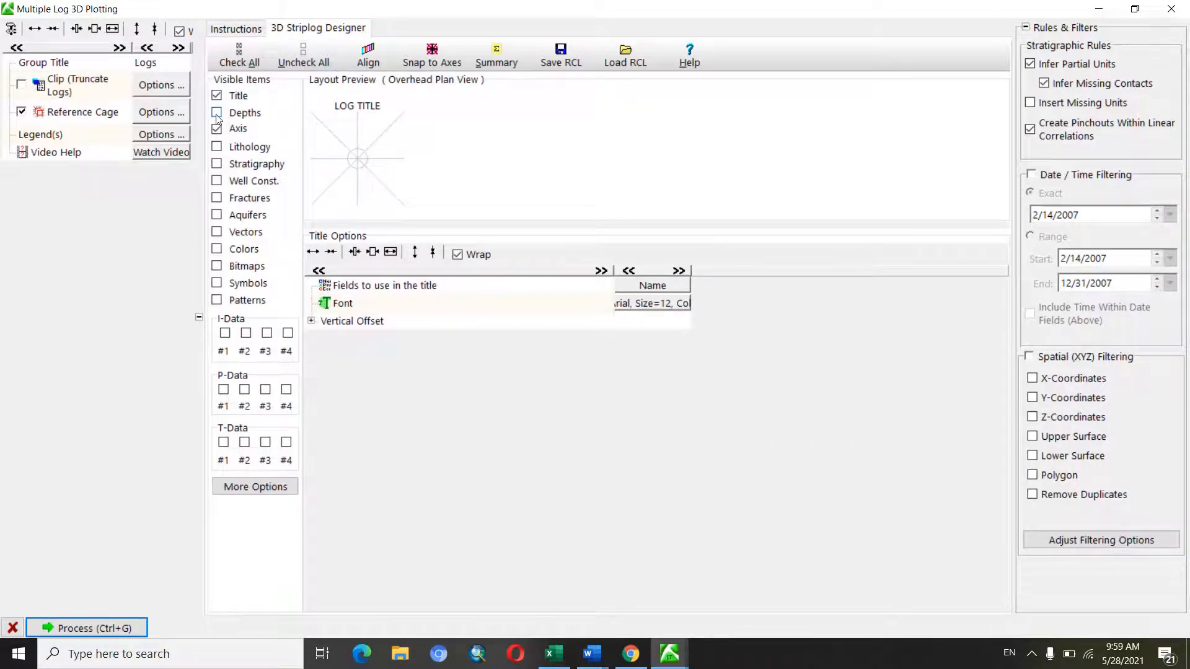
{"action": "left_click", "coordinate": [217, 113]}
{"action": "left_click", "coordinate": [217, 113]}
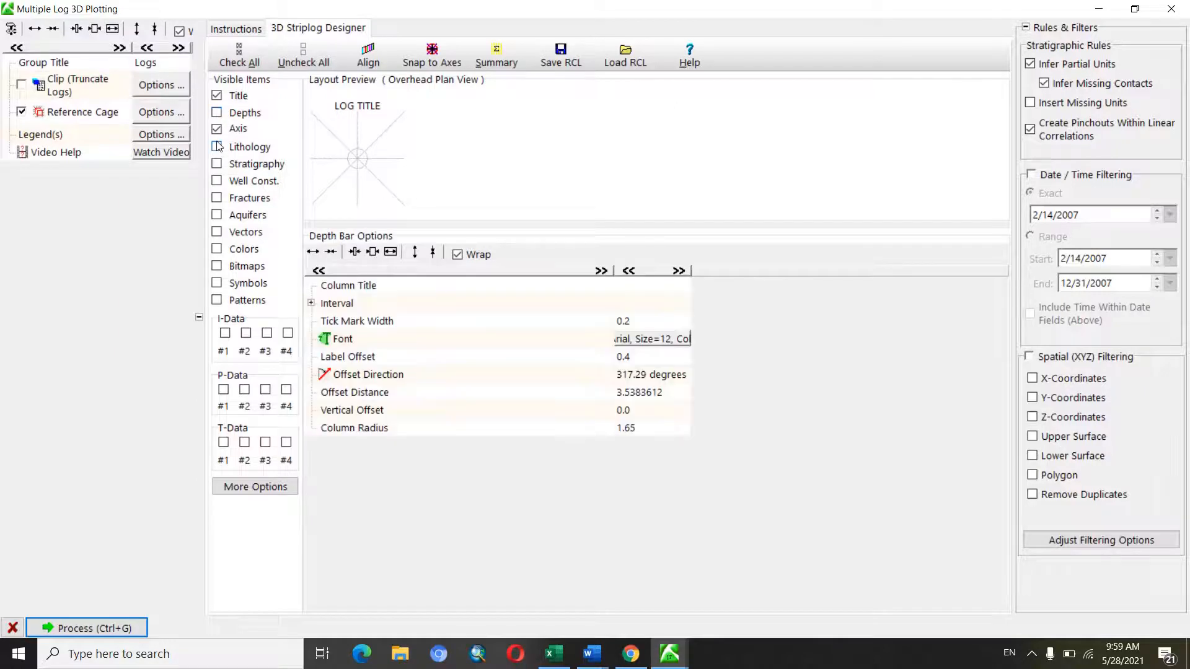
{"action": "left_click", "coordinate": [217, 147]}
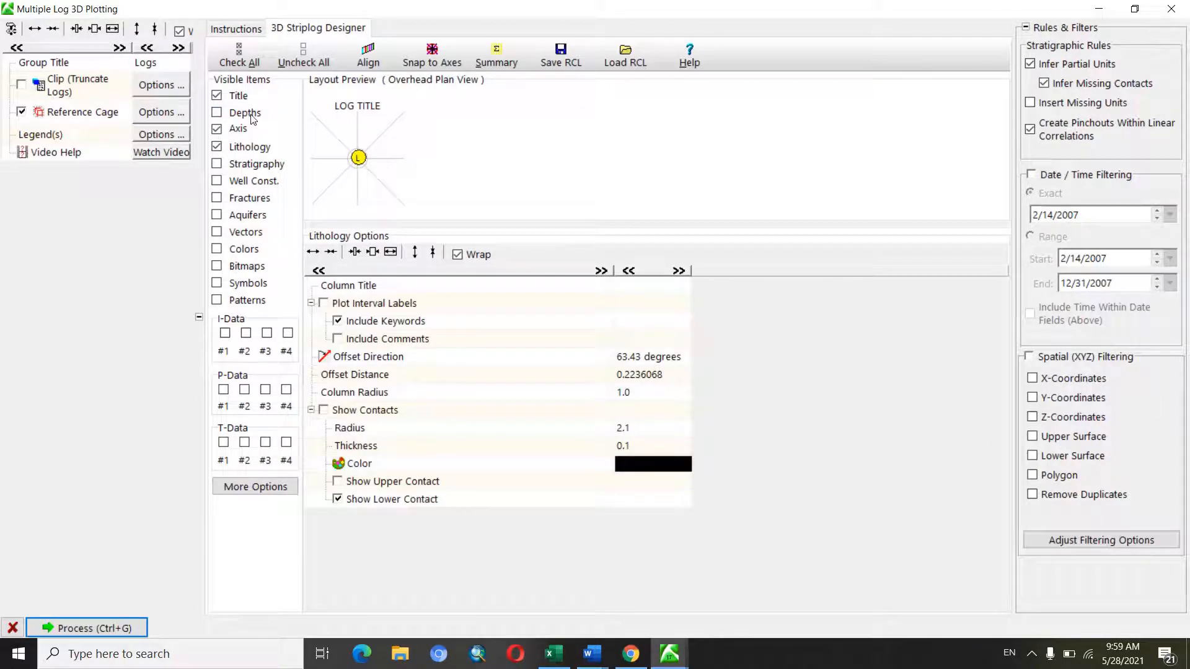
{"action": "left_click", "coordinate": [108, 629]}
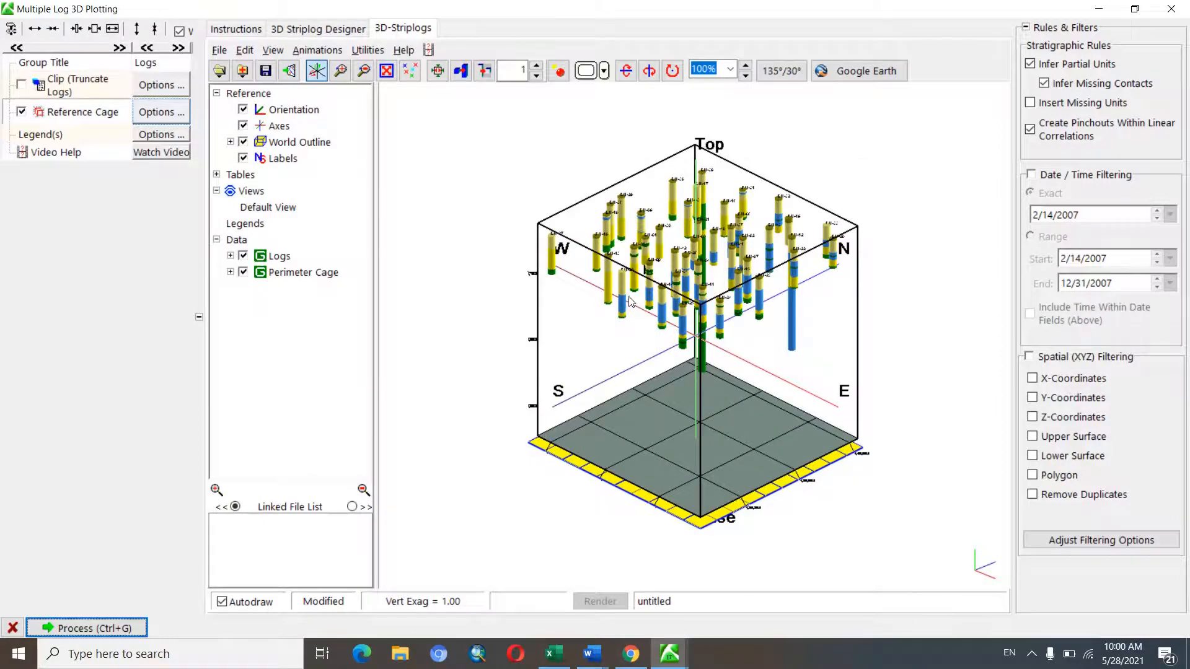
- Add a lithology legend to the 3D striplog plot and regenerate the diagram
{"action": "left_click_drag", "start_coordinate": [617, 313], "coordinate": [573, 272]}
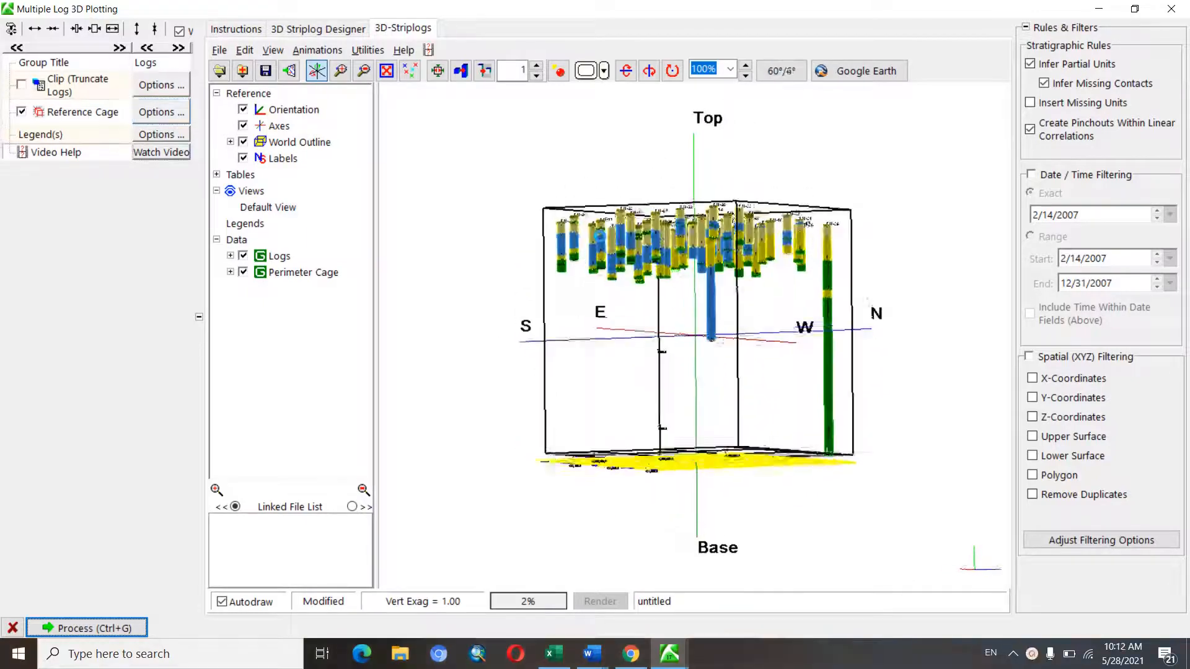
{"action": "left_click_drag", "start_coordinate": [589, 254], "coordinate": [663, 244]}
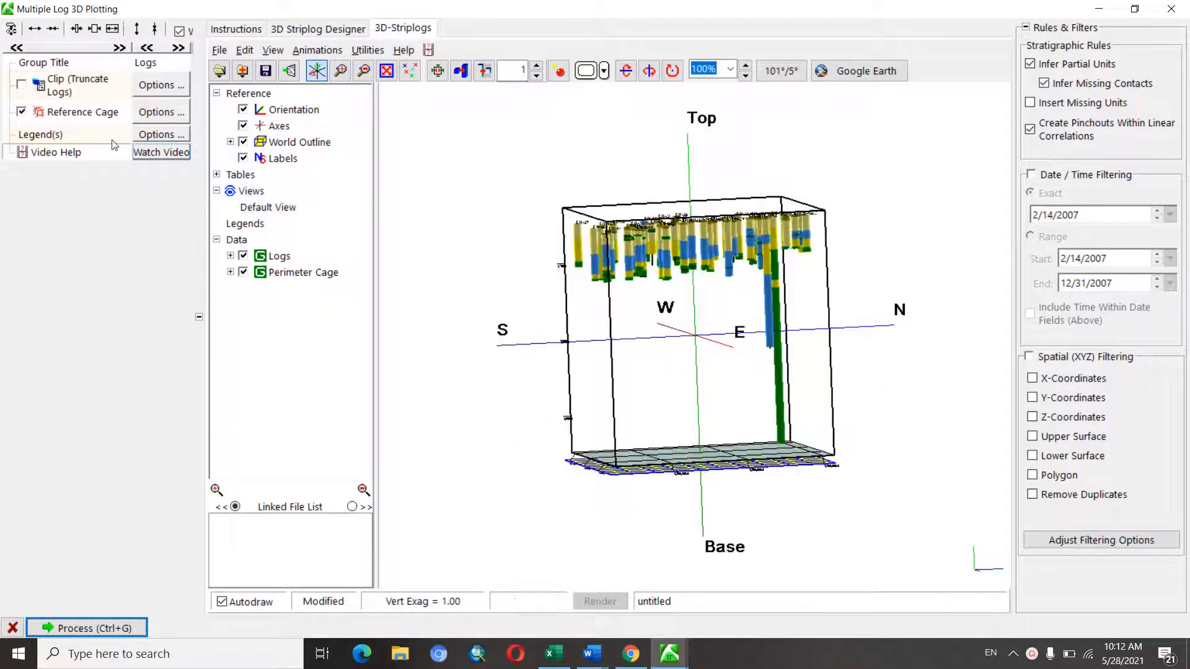
{"action": "left_click", "coordinate": [164, 135]}
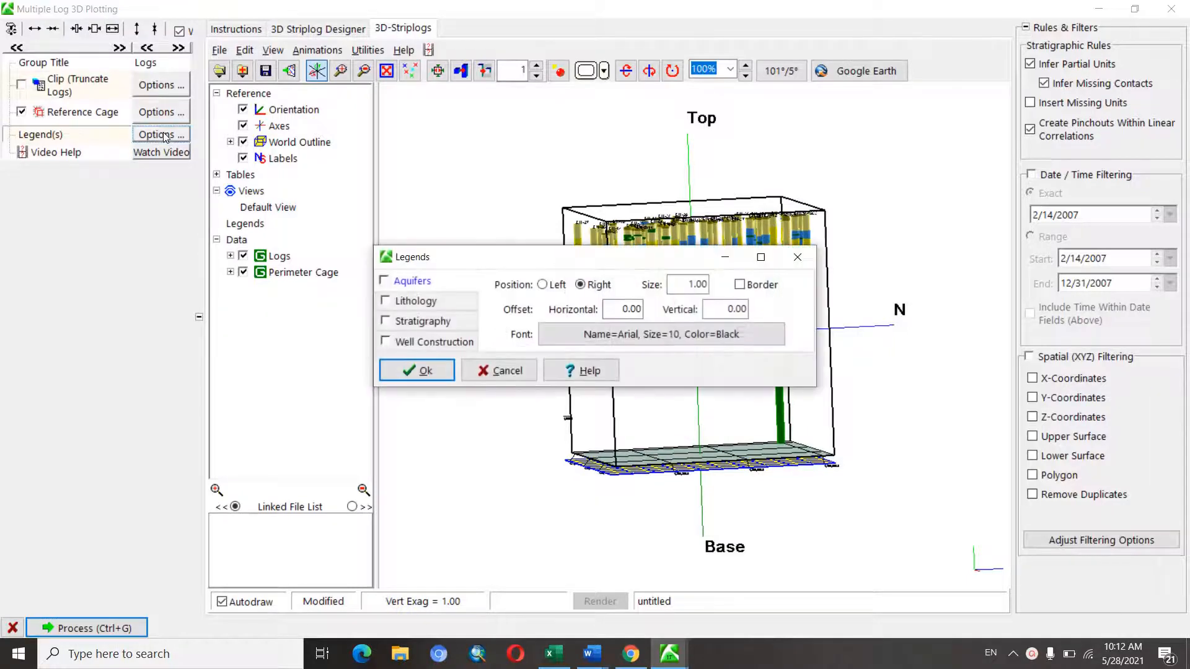
{"action": "left_click", "coordinate": [391, 303]}
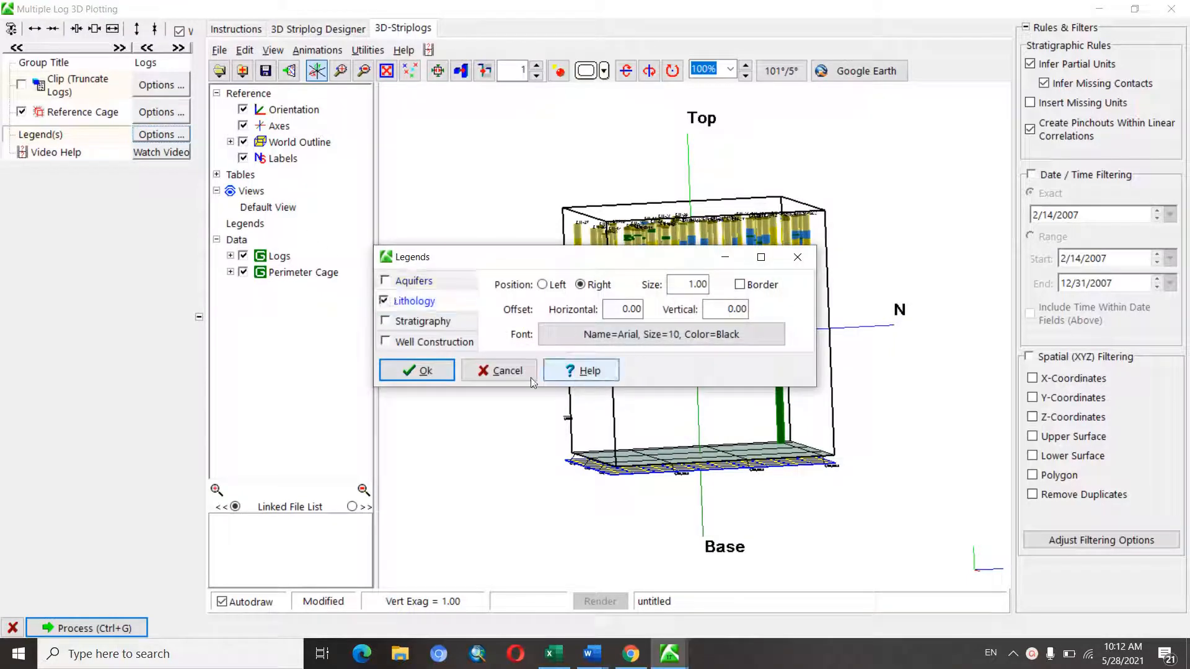
{"action": "left_click", "coordinate": [411, 376]}
{"action": "left_click", "coordinate": [90, 628]}
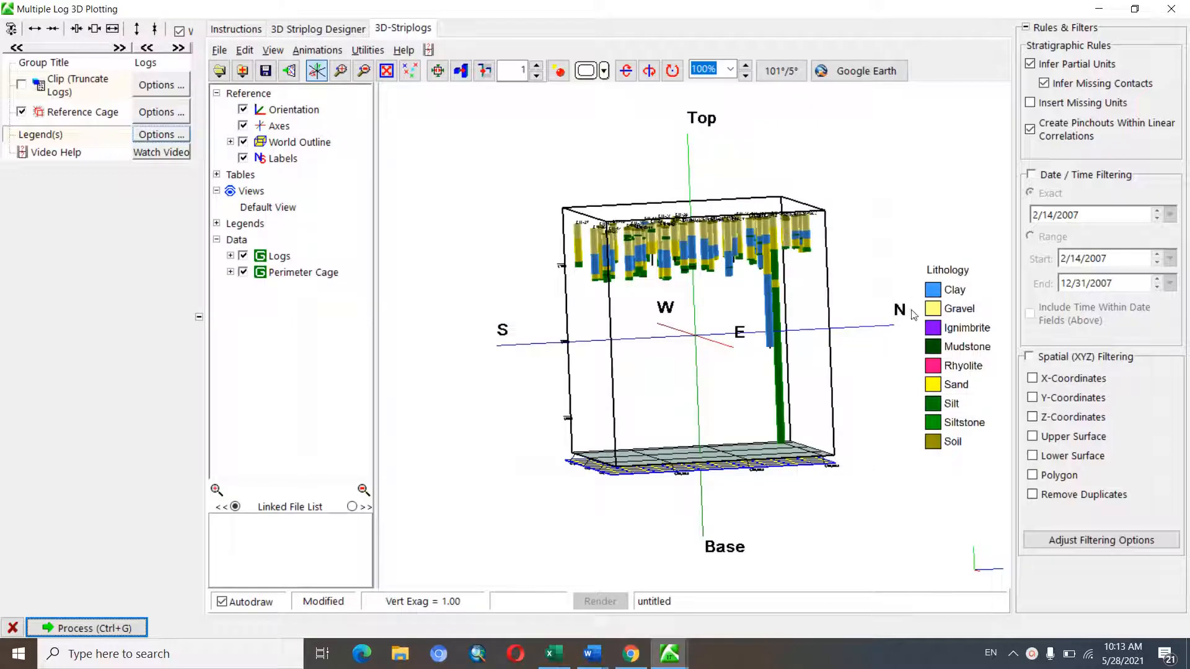
- Examine the 3D striplogs and lithology legend from several angles, at 200% and 100% zoom
{"action": "left_click_drag", "start_coordinate": [815, 361], "coordinate": [781, 366]}
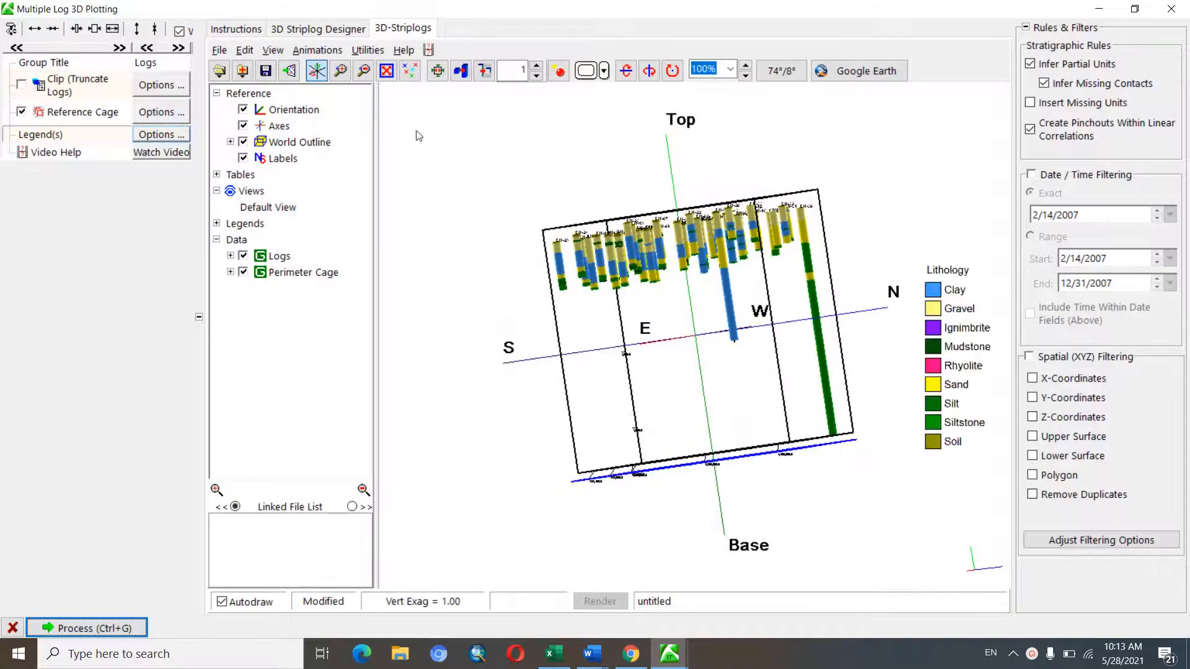
{"action": "left_click_drag", "start_coordinate": [674, 286], "coordinate": [694, 295]}
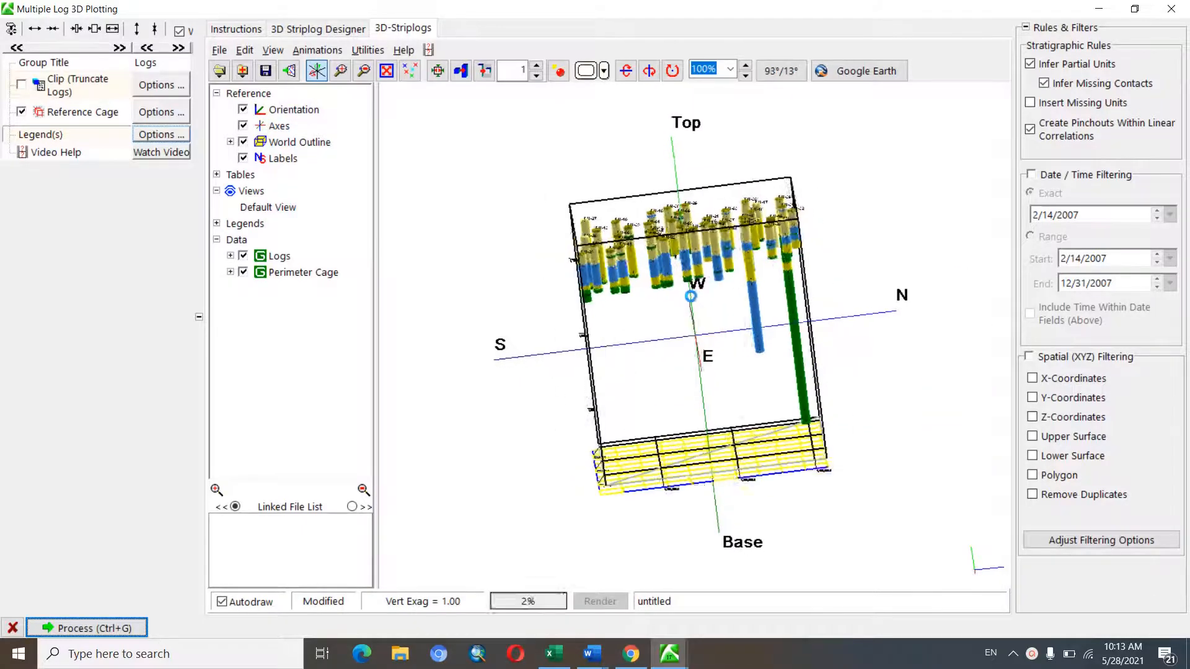
{"action": "left_click", "coordinate": [731, 69]}
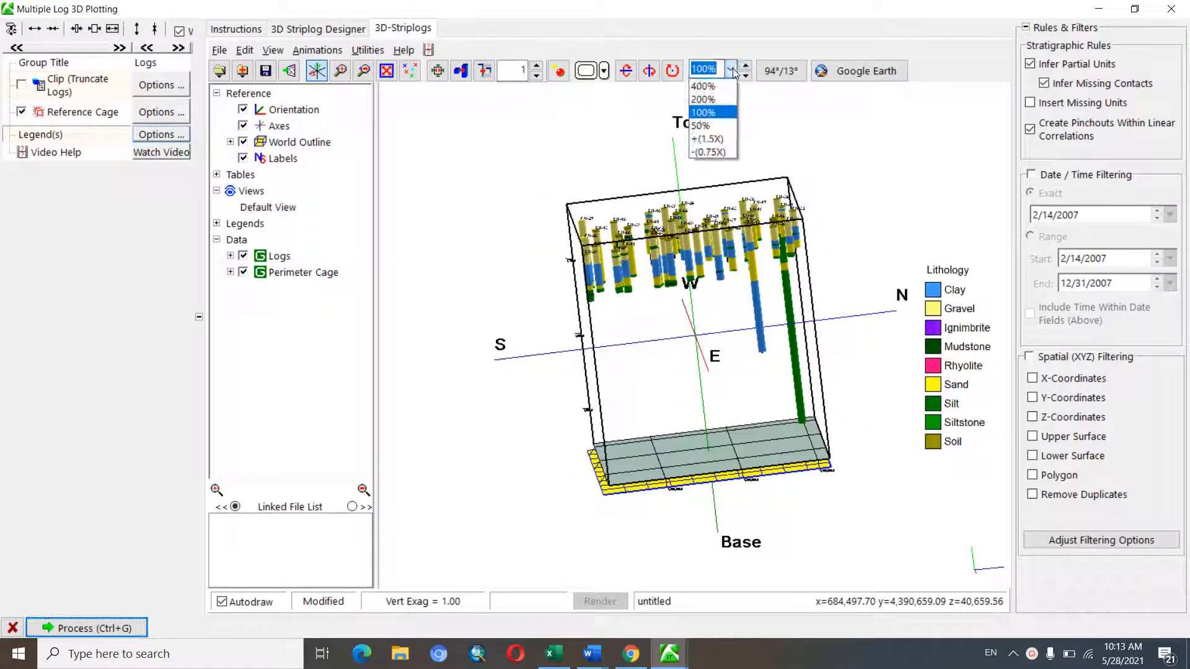
{"action": "left_click", "coordinate": [719, 99]}
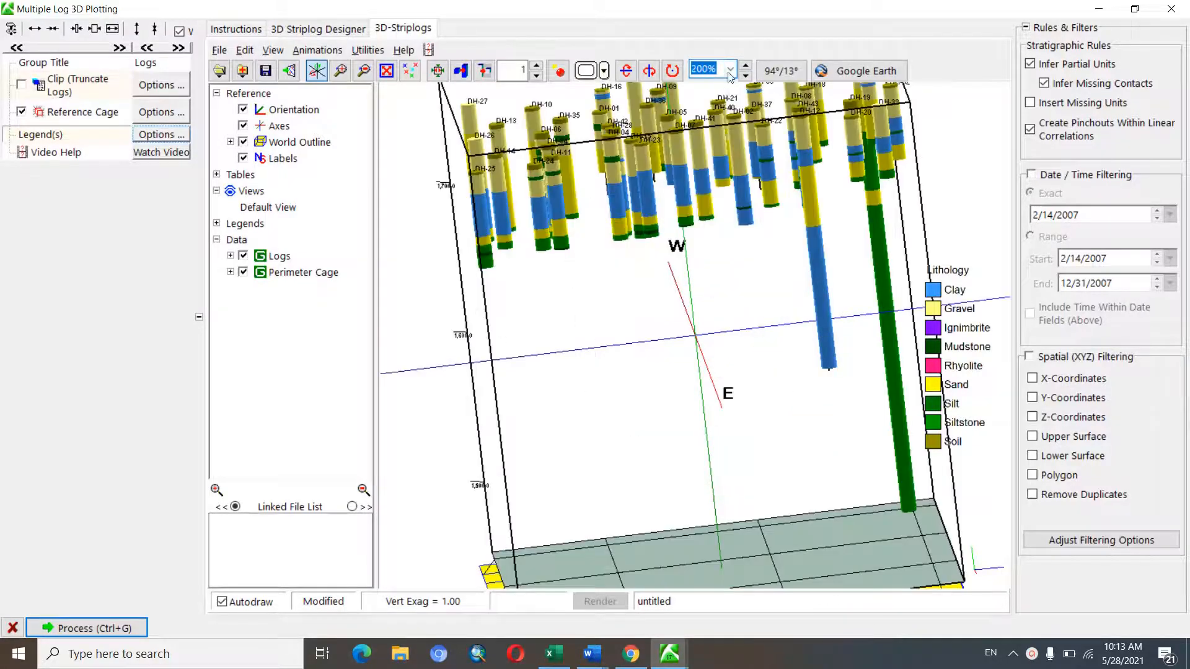
{"action": "left_click", "coordinate": [731, 70]}
{"action": "left_click", "coordinate": [713, 118]}
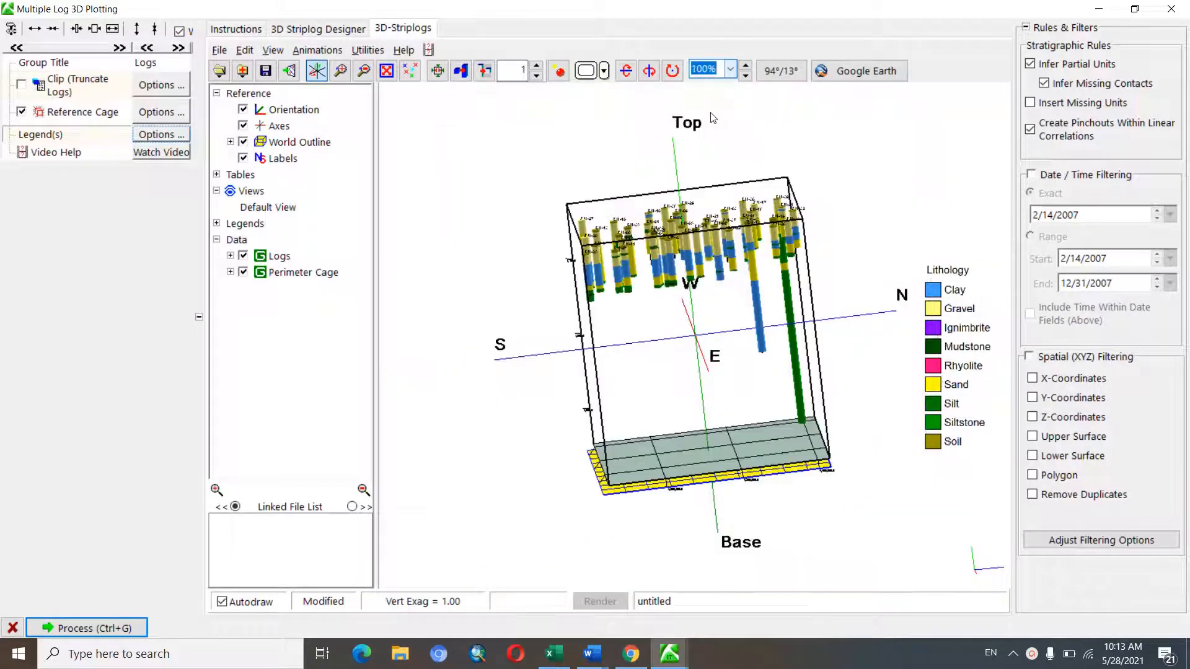
{"action": "left_click", "coordinate": [672, 70]}
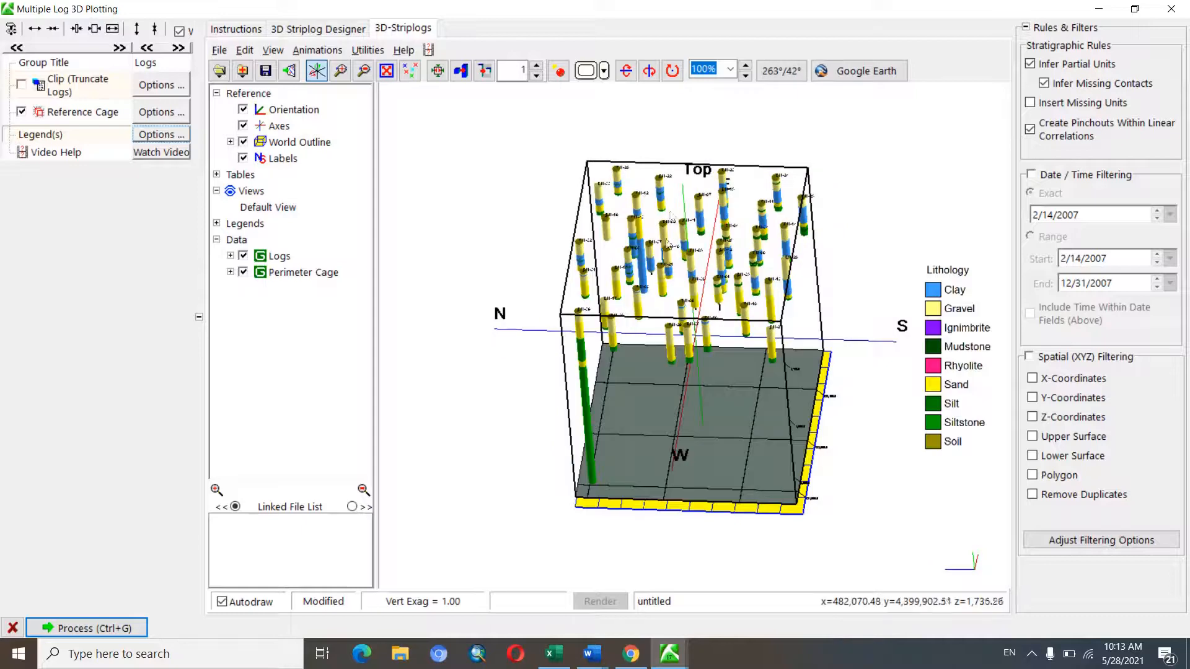
- Rotate the 3D striplog diagram to inspect the boreholes from the sides, from below and from slightly above
{"action": "left_click", "coordinate": [648, 72]}
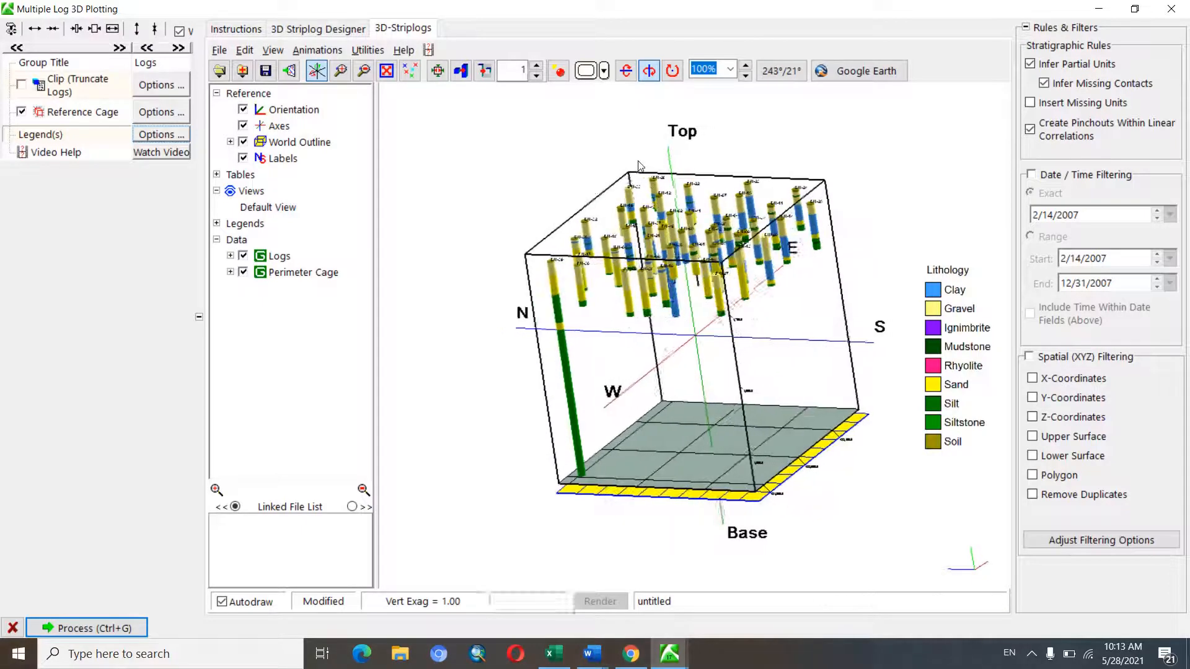
{"action": "left_click", "coordinate": [649, 72]}
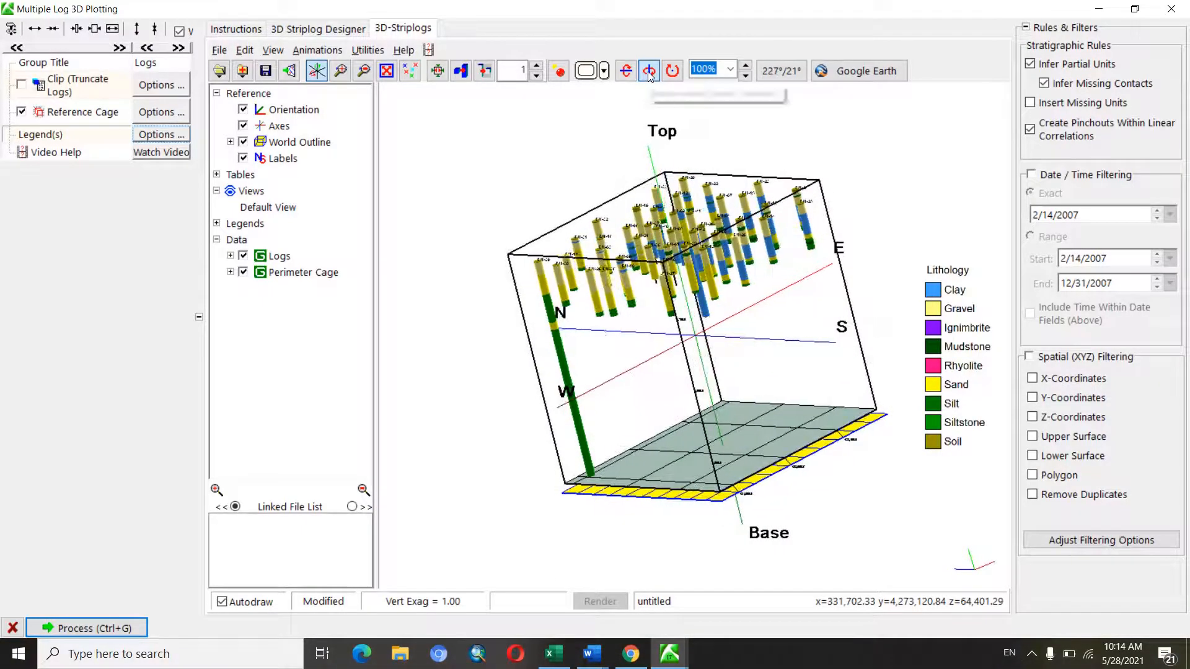
{"action": "left_click", "coordinate": [626, 70]}
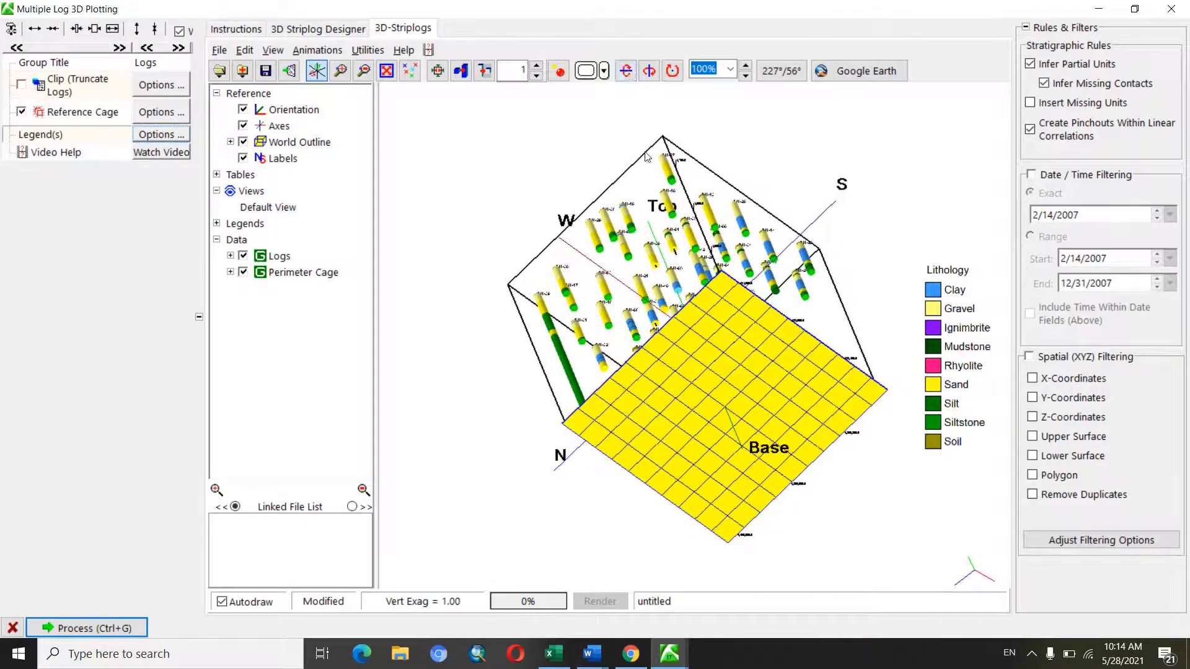
{"action": "left_click_drag", "start_coordinate": [663, 207], "coordinate": [677, 295]}
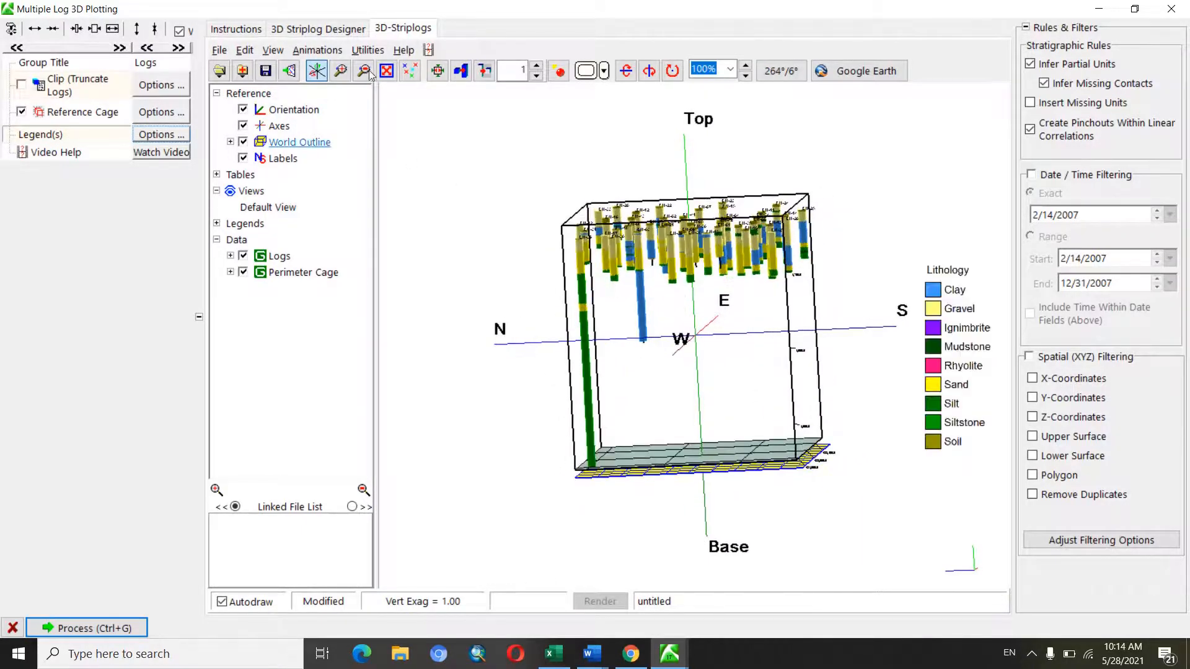
{"action": "left_click_drag", "start_coordinate": [665, 236], "coordinate": [702, 262]}
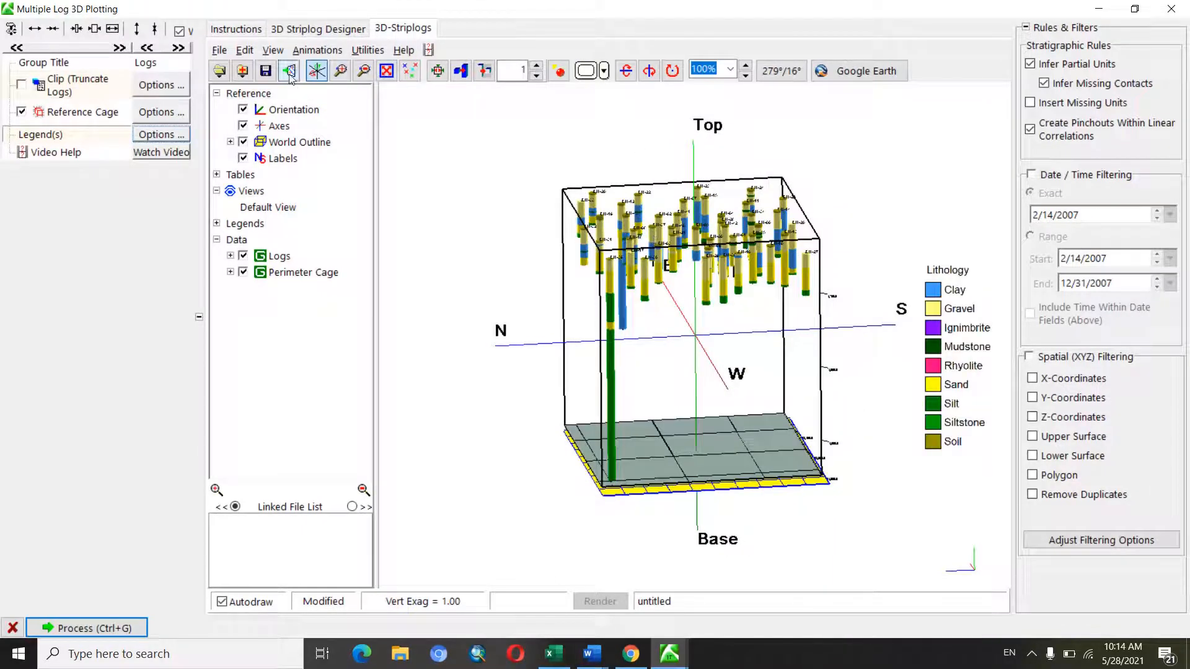
- Try a vertical exaggeration of 2 on the 3D striplog diagram and set it back to 1
{"action": "left_click", "coordinate": [273, 51]}
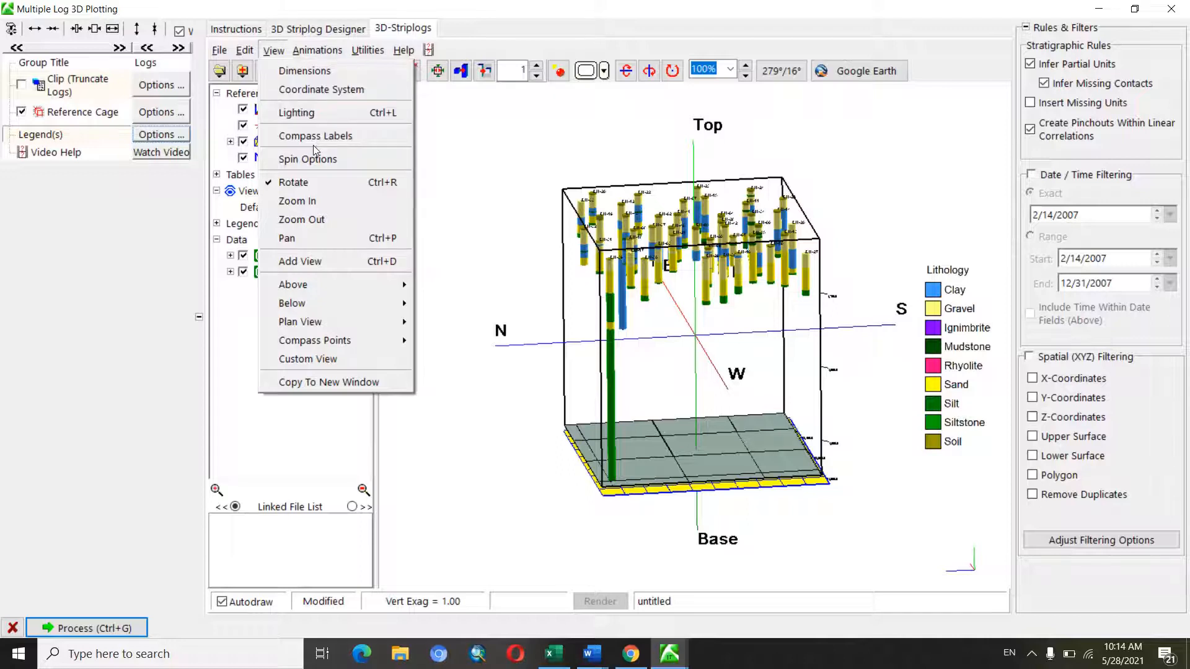
{"action": "left_click", "coordinate": [312, 113]}
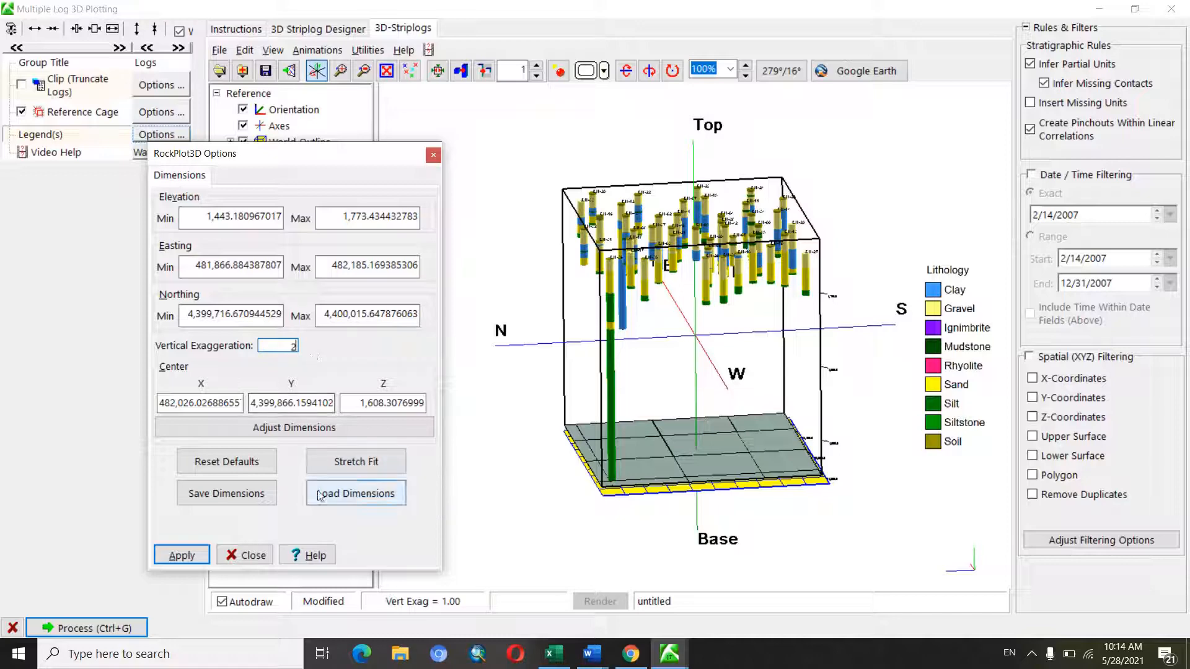
{"action": "left_click", "coordinate": [180, 555]}
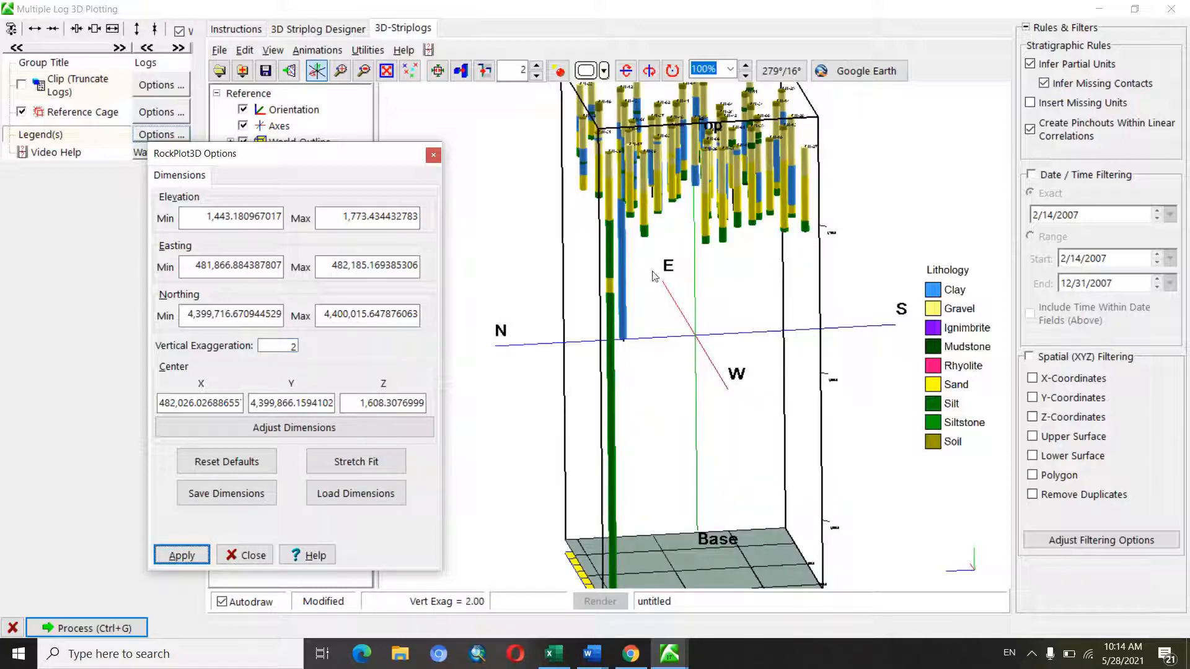
{"action": "left_click", "coordinate": [292, 346]}
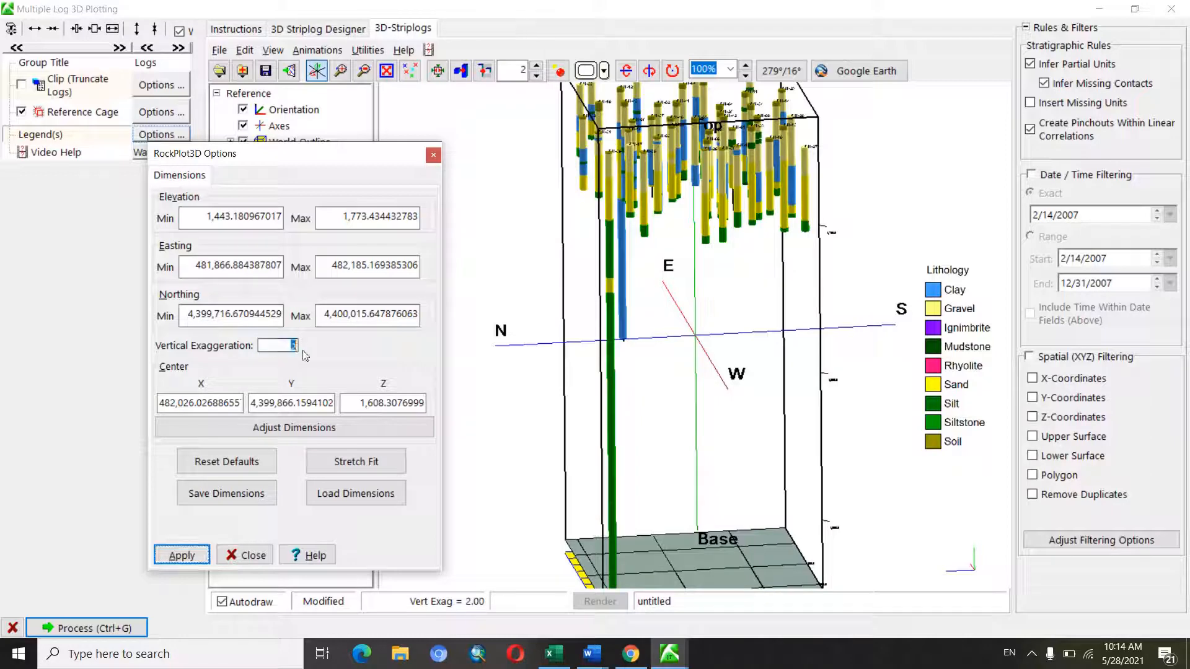
{"action": "type", "text": "1"}
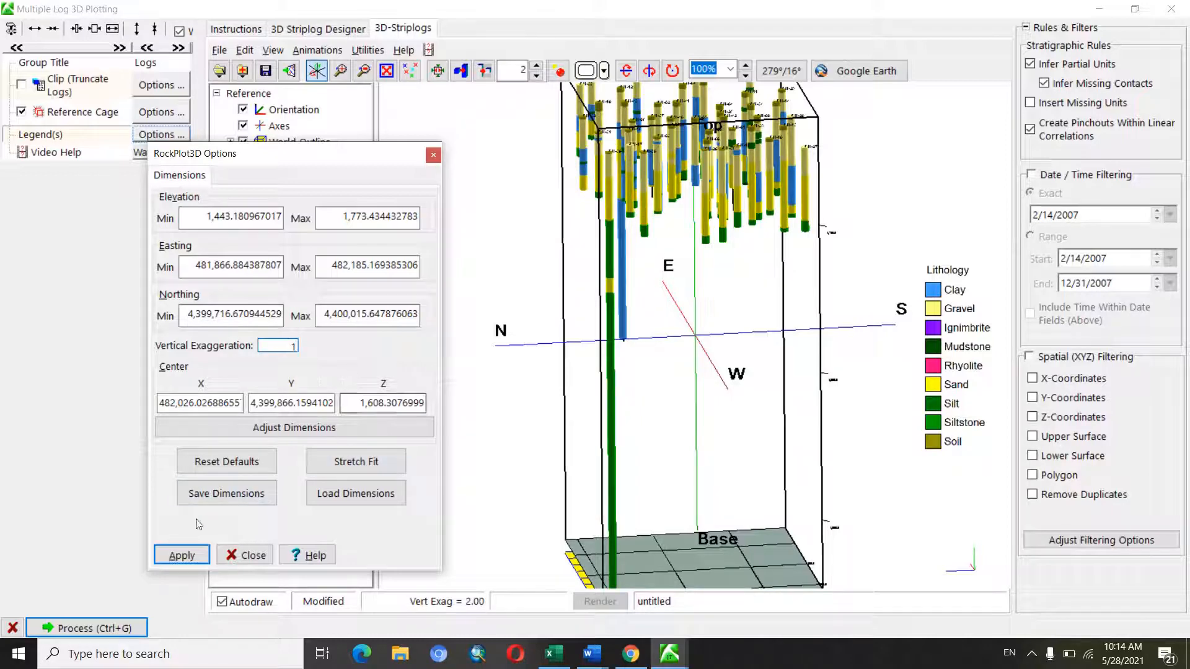
{"action": "left_click", "coordinate": [182, 555]}
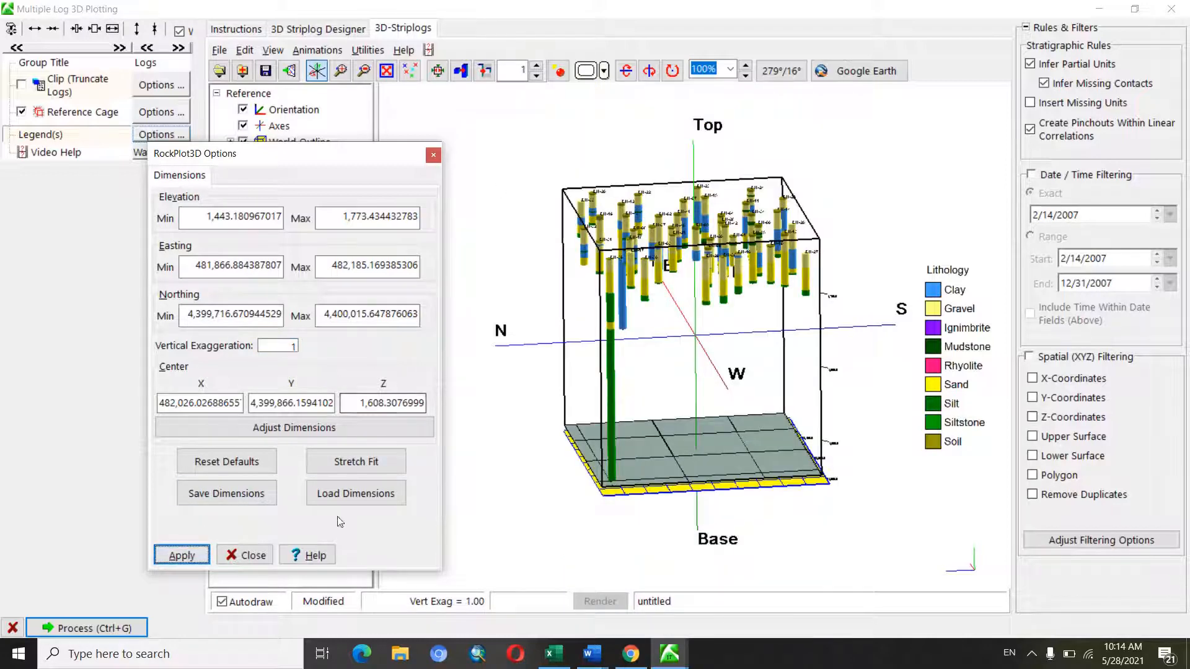
{"action": "left_click", "coordinate": [264, 554]}
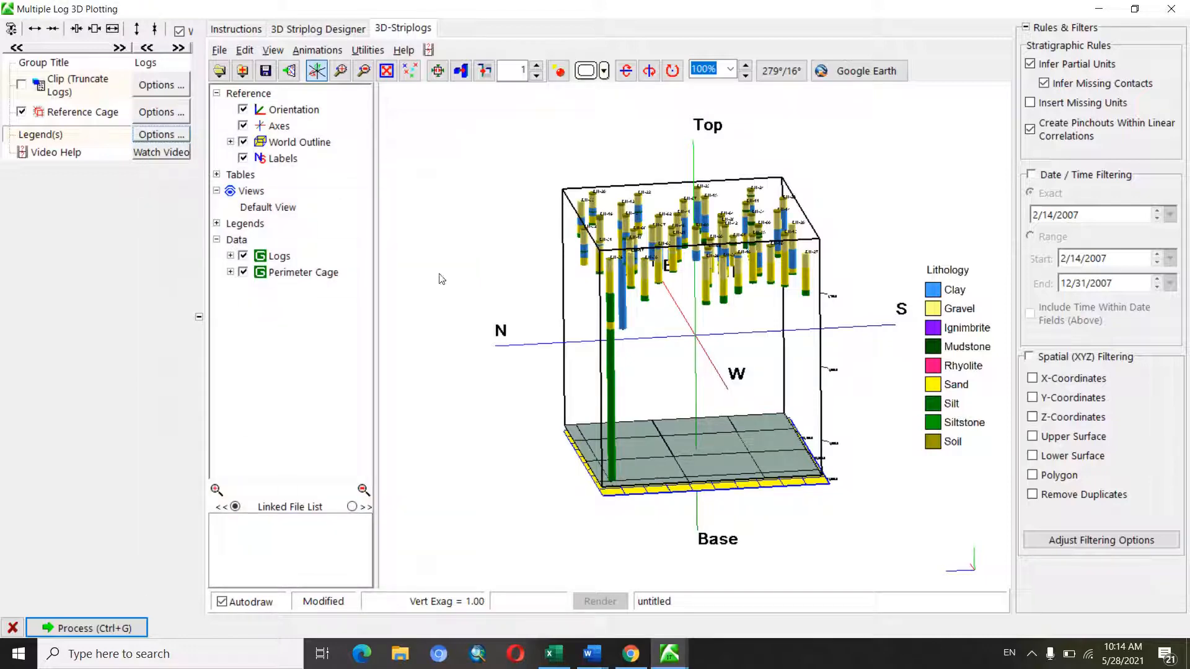
- View the 3D striplogs from above north-west, from above north-east and from a low angle facing the north side
{"action": "left_click", "coordinate": [267, 53]}
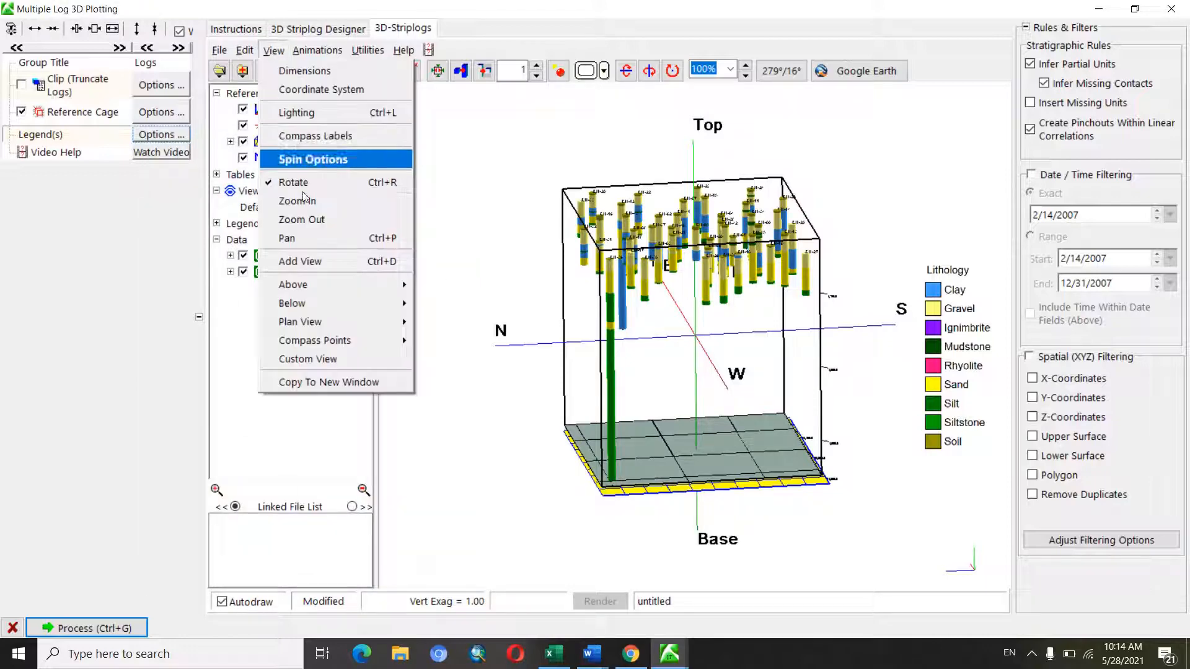
{"action": "mouse_move", "coordinate": [320, 288]}
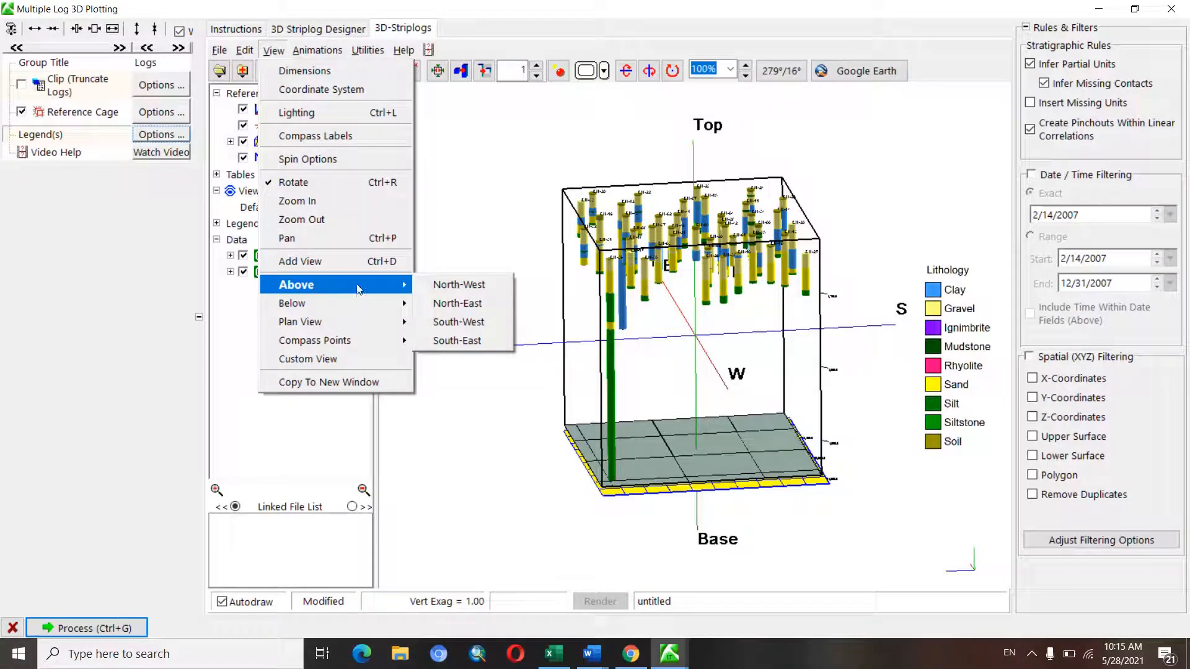
{"action": "left_click", "coordinate": [457, 289]}
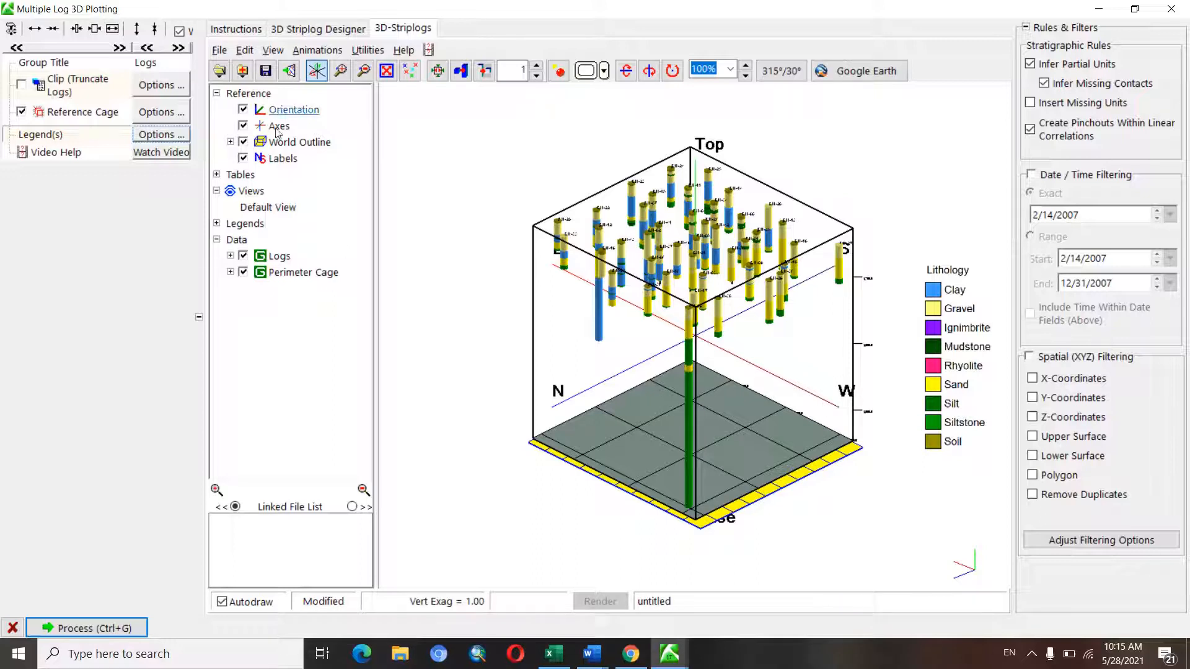
{"action": "left_click", "coordinate": [272, 50]}
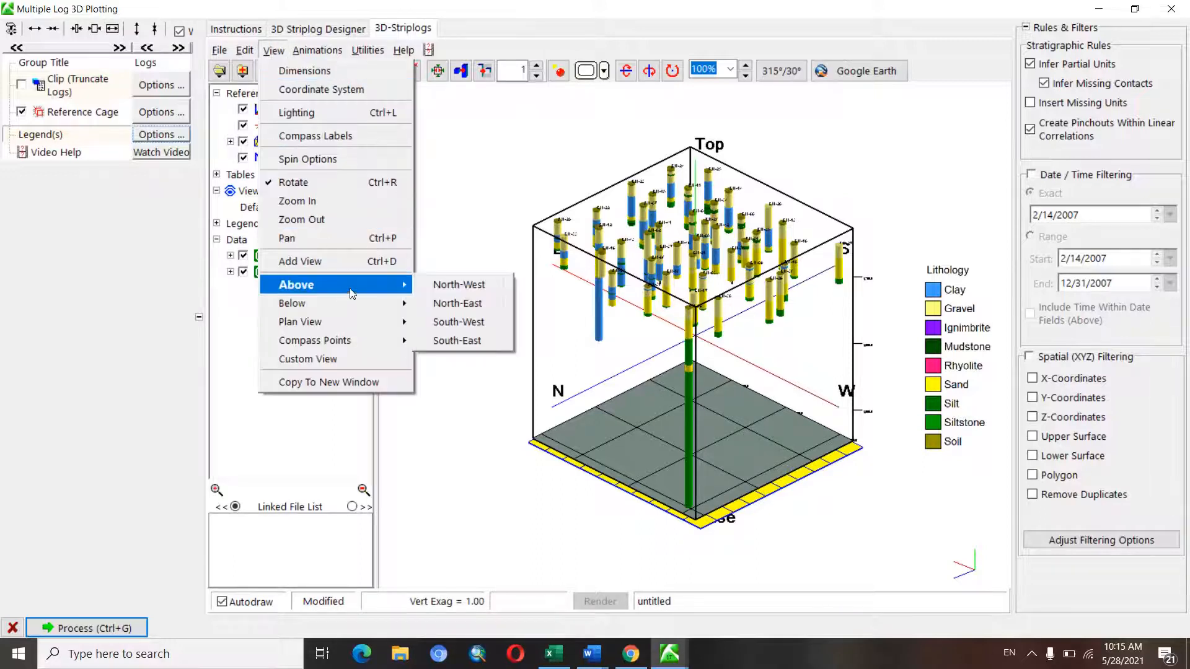
{"action": "left_click", "coordinate": [451, 304]}
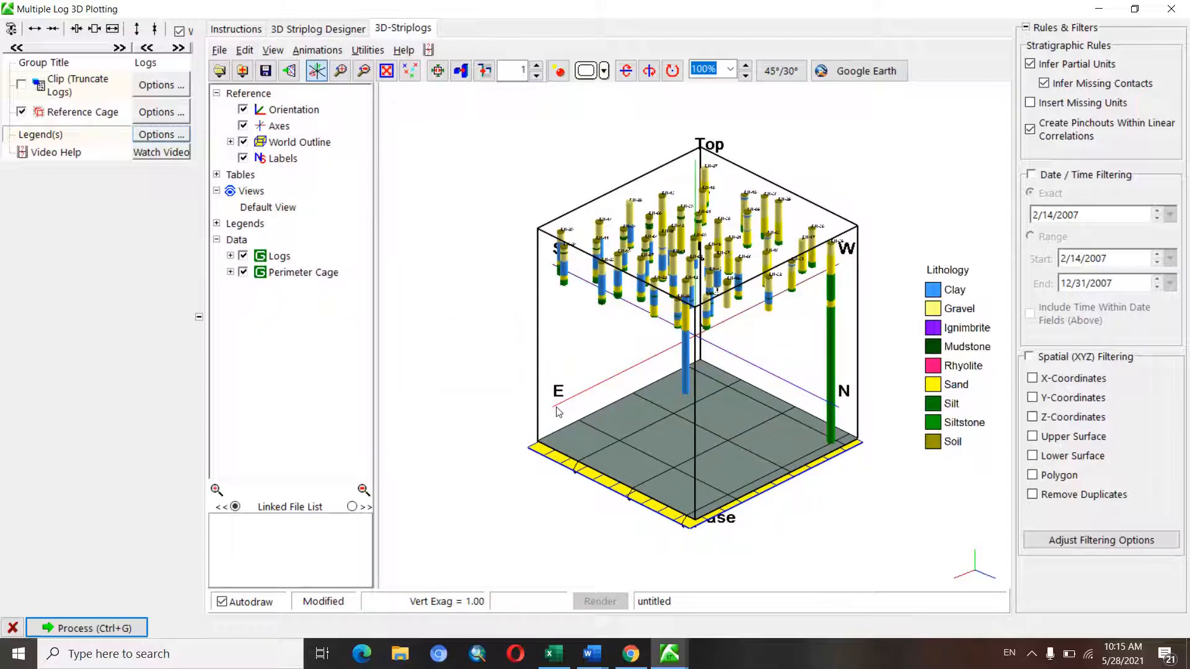
{"action": "left_click", "coordinate": [267, 49]}
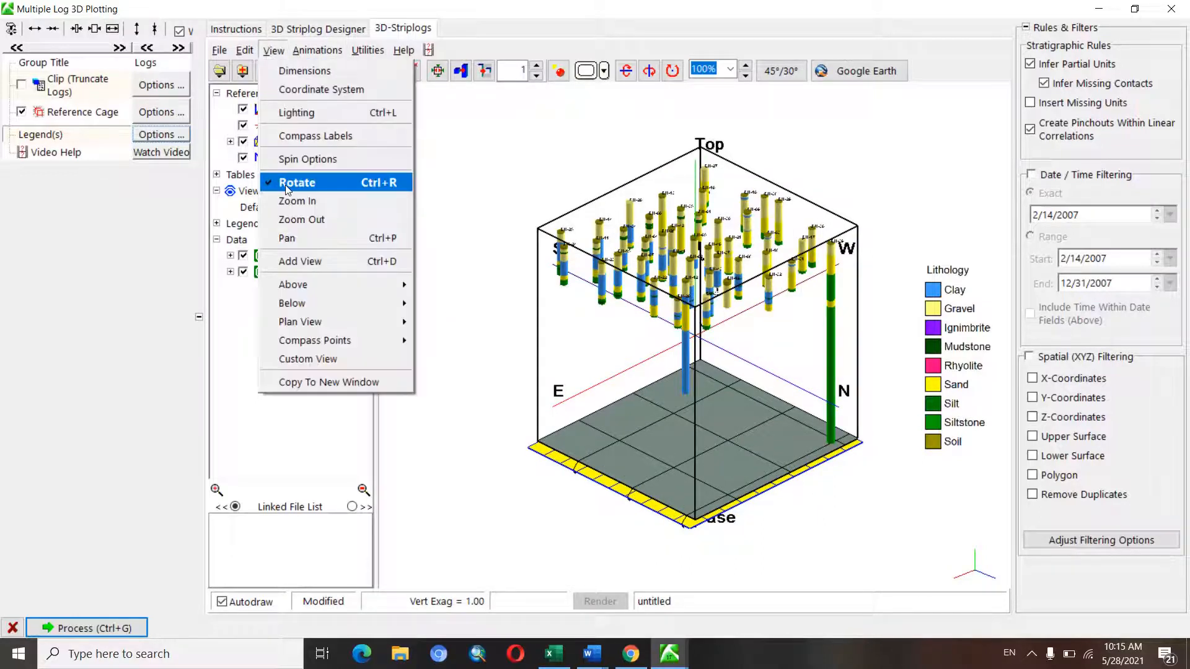
{"action": "left_click", "coordinate": [462, 287]}
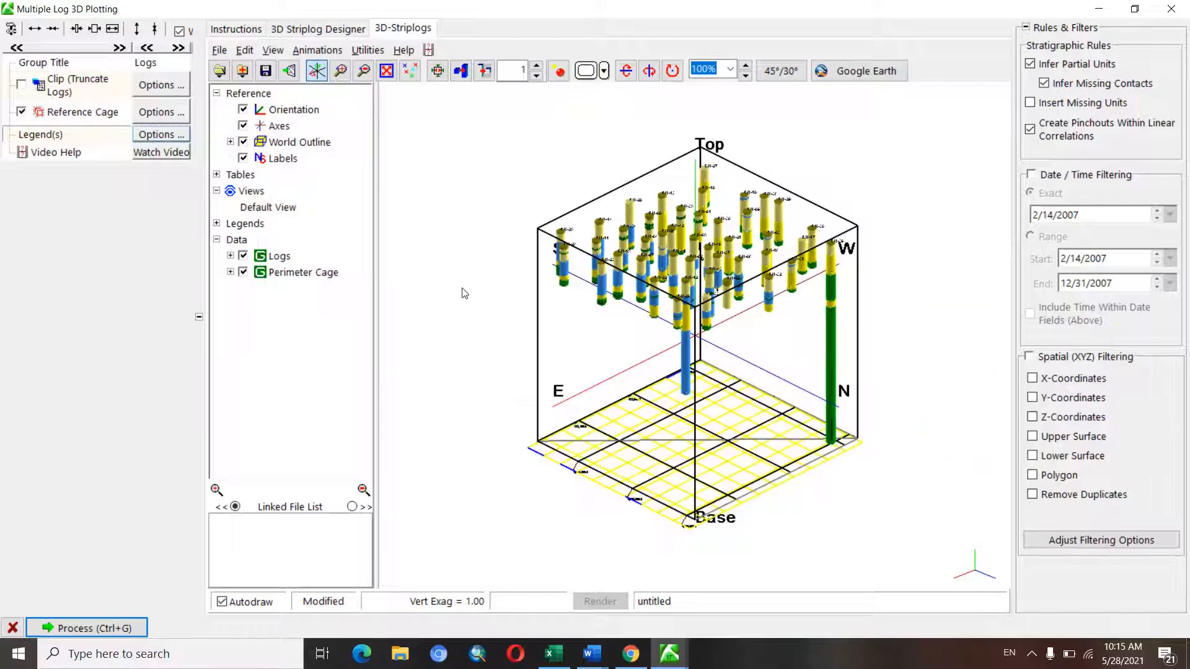
{"action": "left_click_drag", "start_coordinate": [596, 322], "coordinate": [610, 301]}
{"action": "left_click_drag", "start_coordinate": [582, 298], "coordinate": [563, 301]}
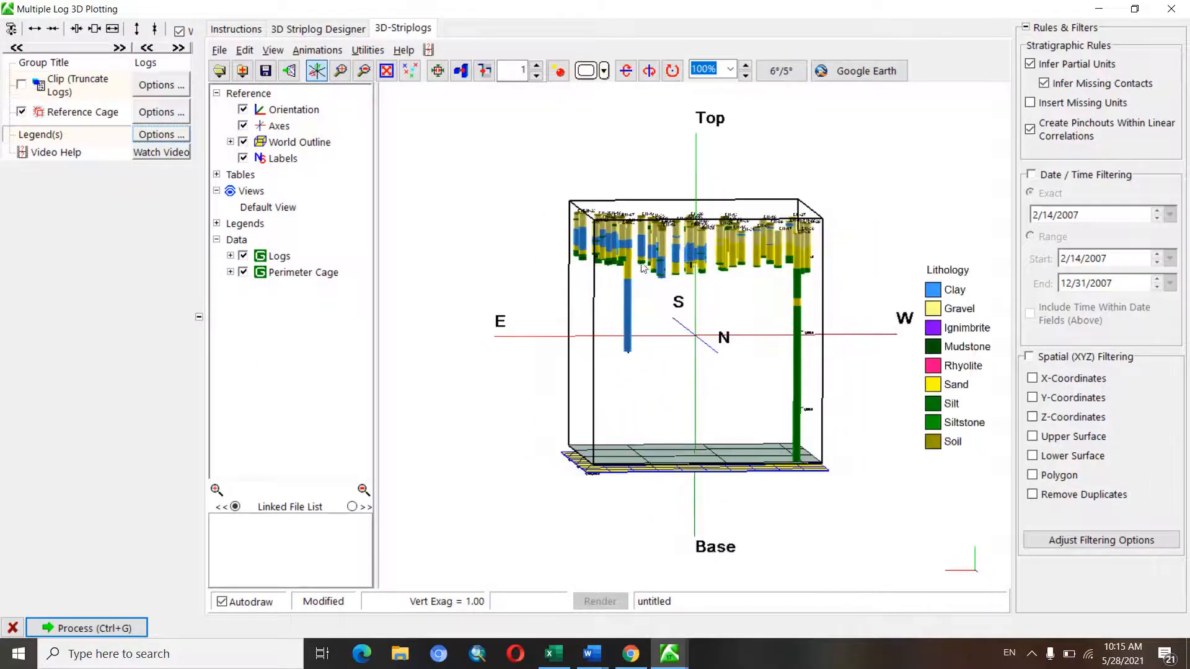
{"action": "mouse_move", "coordinate": [656, 233]}
{"action": "left_mouse_down"}
{"action": "mouse_move", "coordinate": [610, 265]}
{"action": "mouse_move", "coordinate": [633, 242]}
{"action": "mouse_move", "coordinate": [686, 246]}
{"action": "mouse_move", "coordinate": [684, 263]}
{"action": "left_mouse_up"}
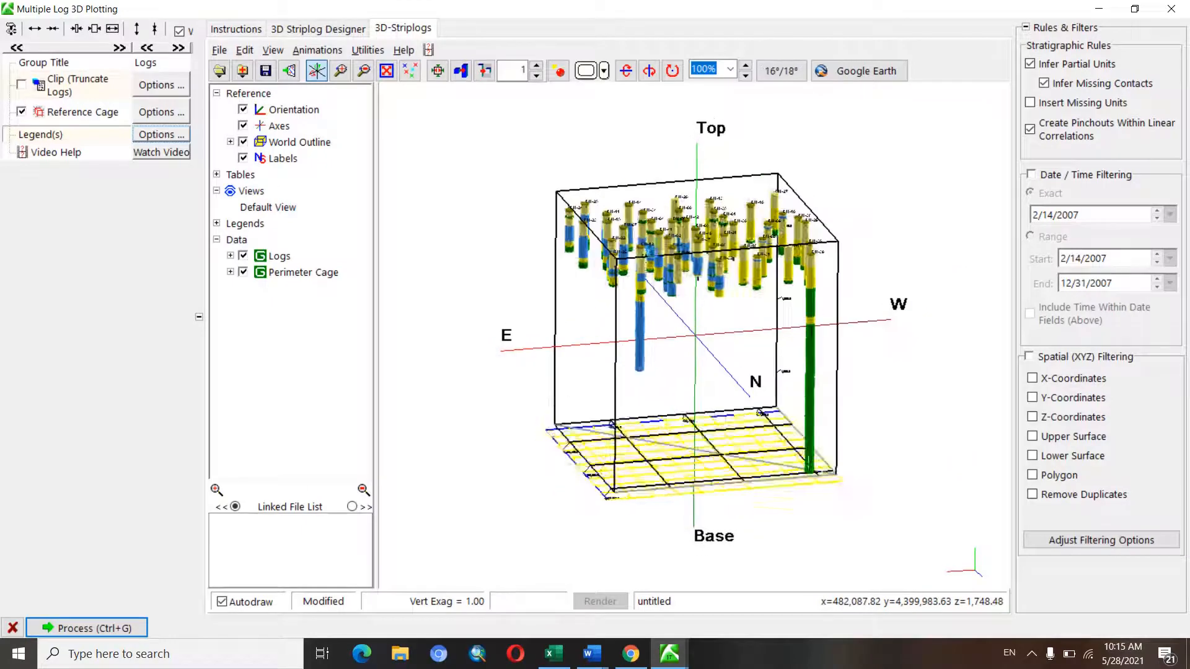
- Save the 3D striplog diagram in the Rockwork folder as lithology.Rw3D
{"action": "left_click", "coordinate": [219, 50]}
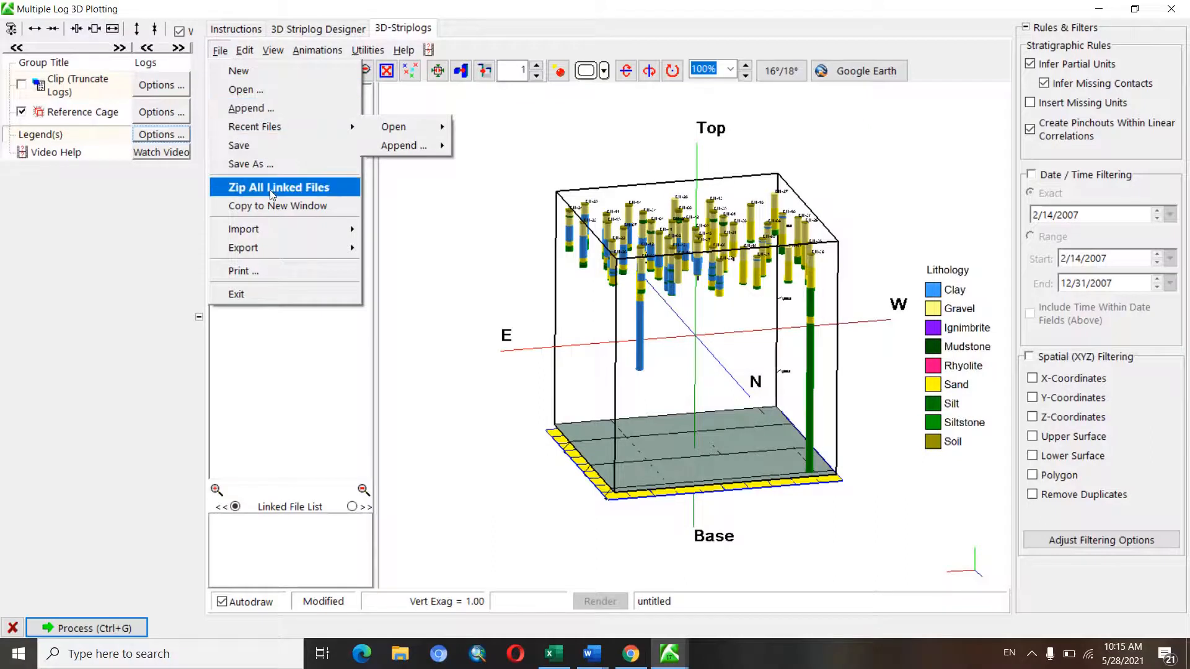
{"action": "left_click", "coordinate": [274, 166]}
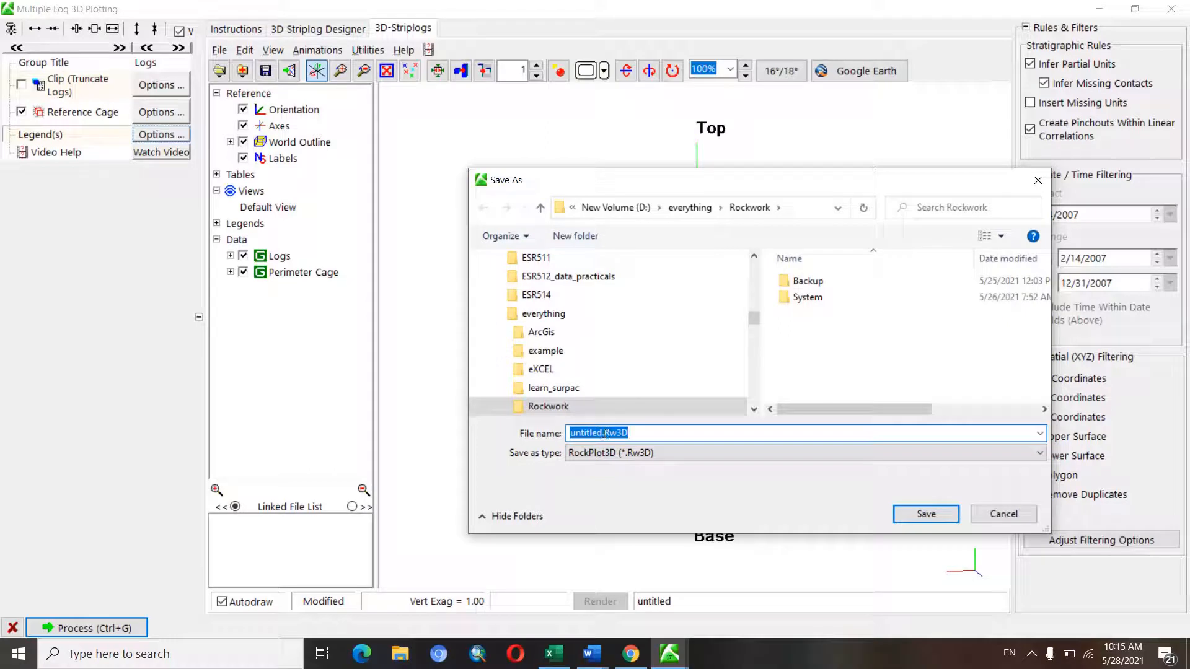
{"action": "left_click_drag", "start_coordinate": [602, 434], "coordinate": [571, 436]}
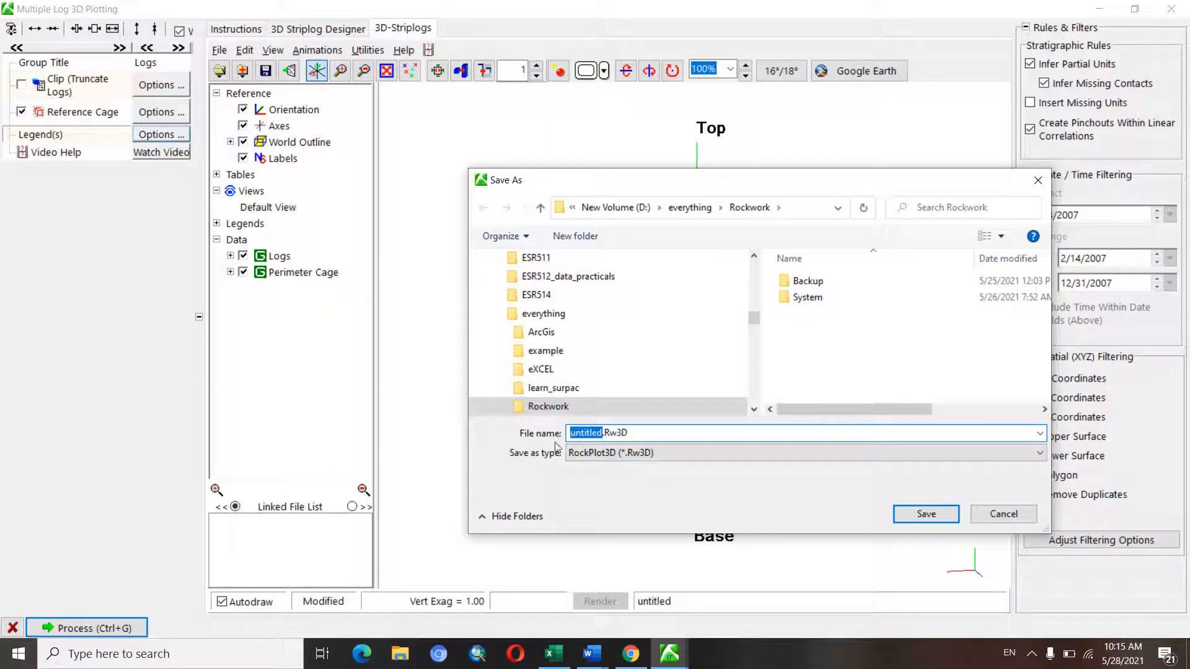
{"action": "type", "text": "lithology"}
{"action": "key", "text": "Return"}
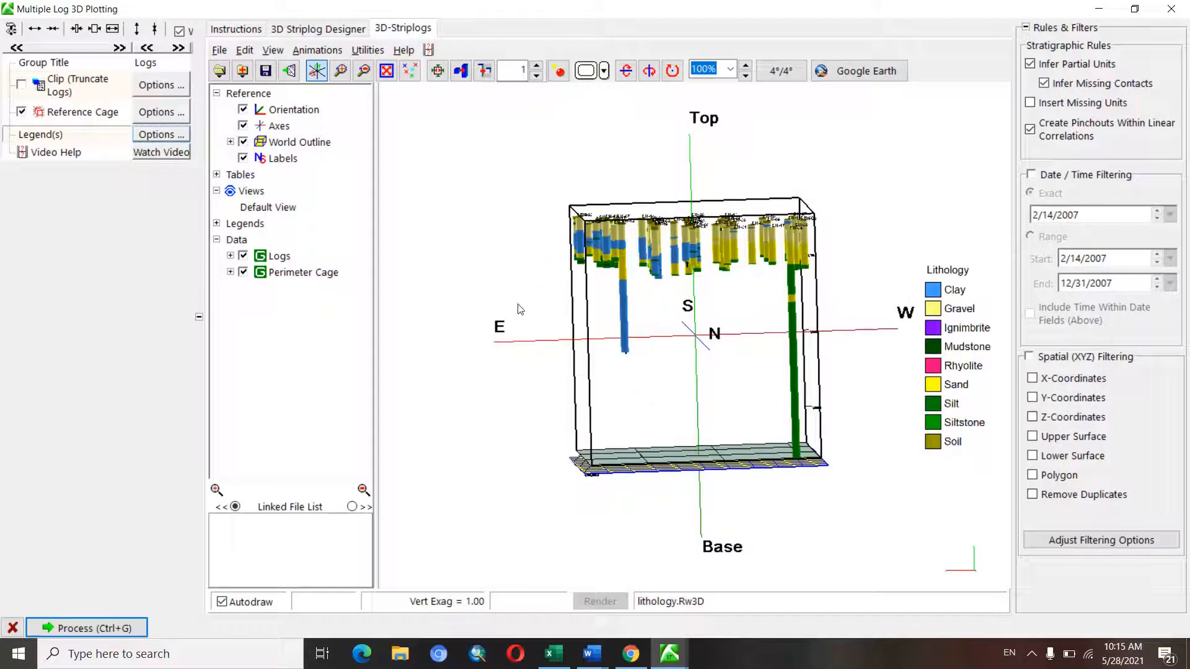
- Close the saved 3D plot and start a new three-dimensional multiple-log striplog diagram for the boreholes
{"action": "mouse_move", "coordinate": [671, 255]}
{"action": "left_mouse_down"}
{"action": "mouse_move", "coordinate": [698, 266]}
{"action": "mouse_move", "coordinate": [694, 279]}
{"action": "mouse_move", "coordinate": [686, 255]}
{"action": "mouse_move", "coordinate": [659, 273]}
{"action": "mouse_move", "coordinate": [668, 267]}
{"action": "left_mouse_up"}
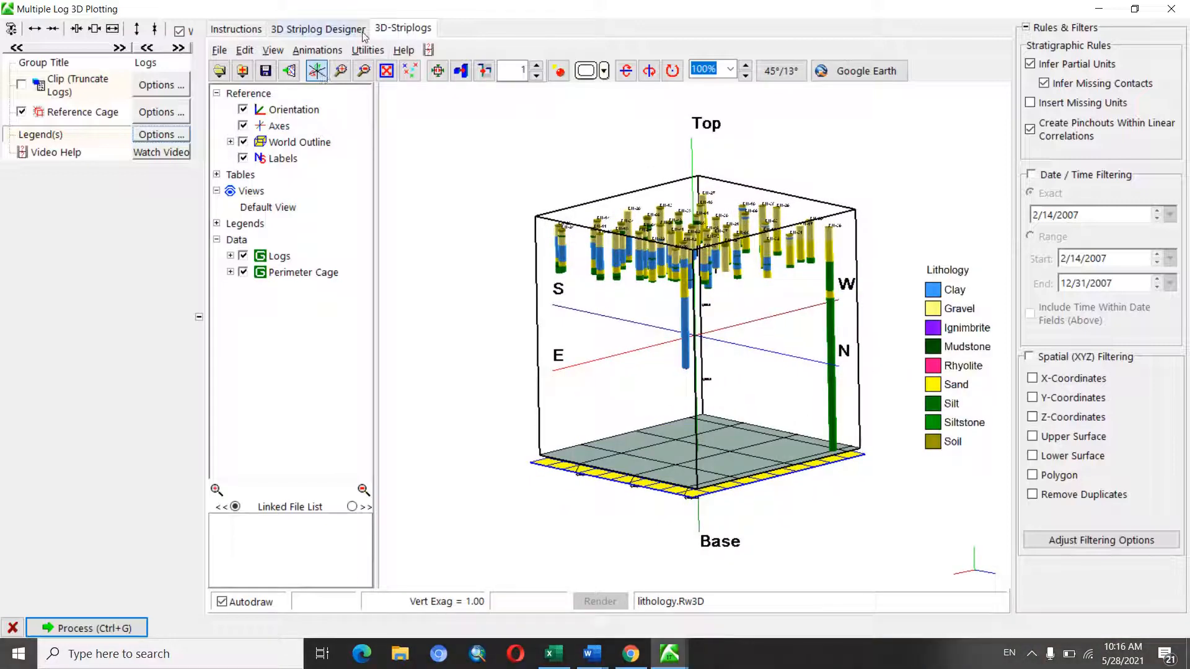
{"action": "left_click", "coordinate": [1173, 9]}
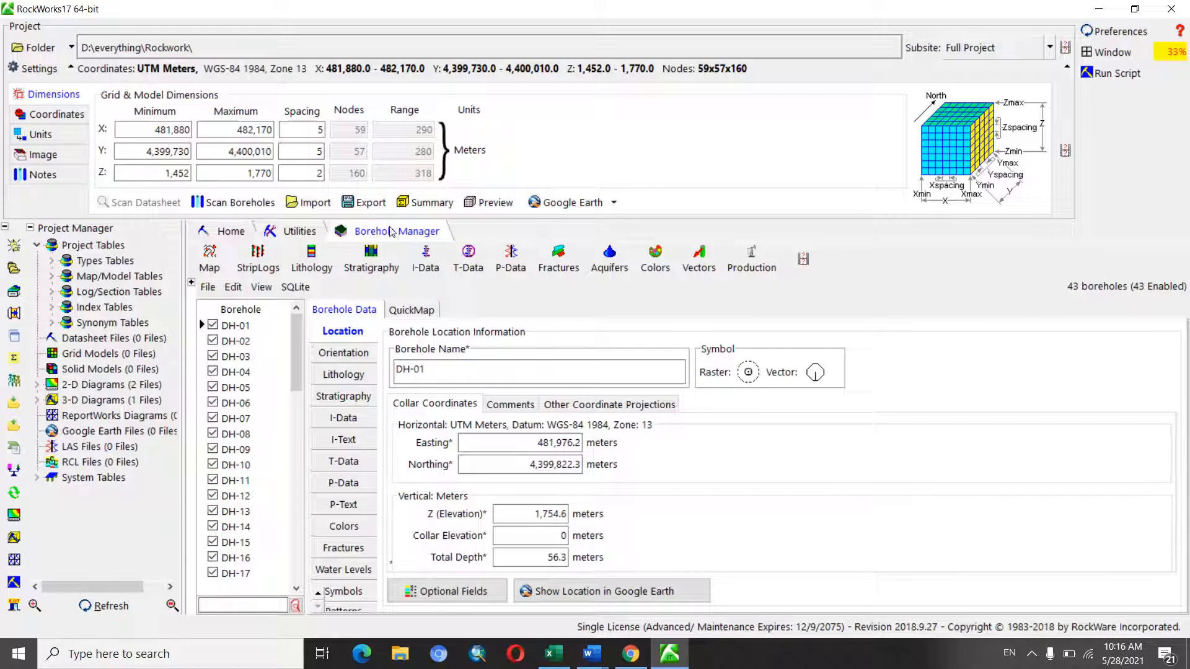
{"action": "left_click", "coordinate": [257, 259]}
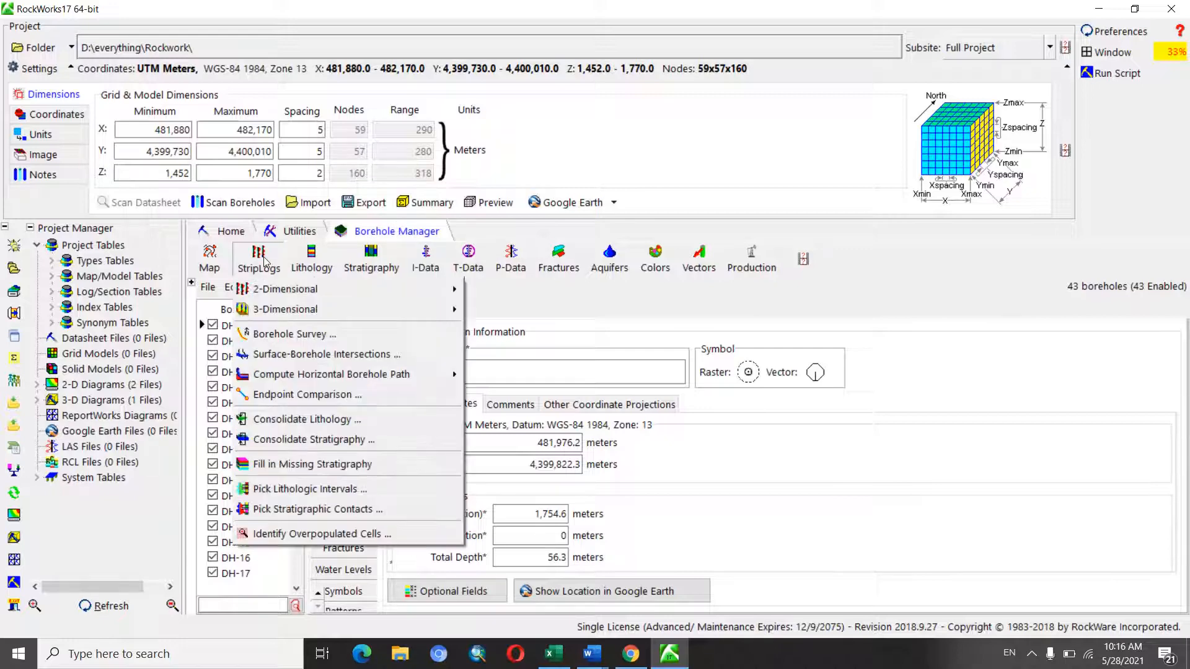
{"action": "mouse_move", "coordinate": [295, 312]}
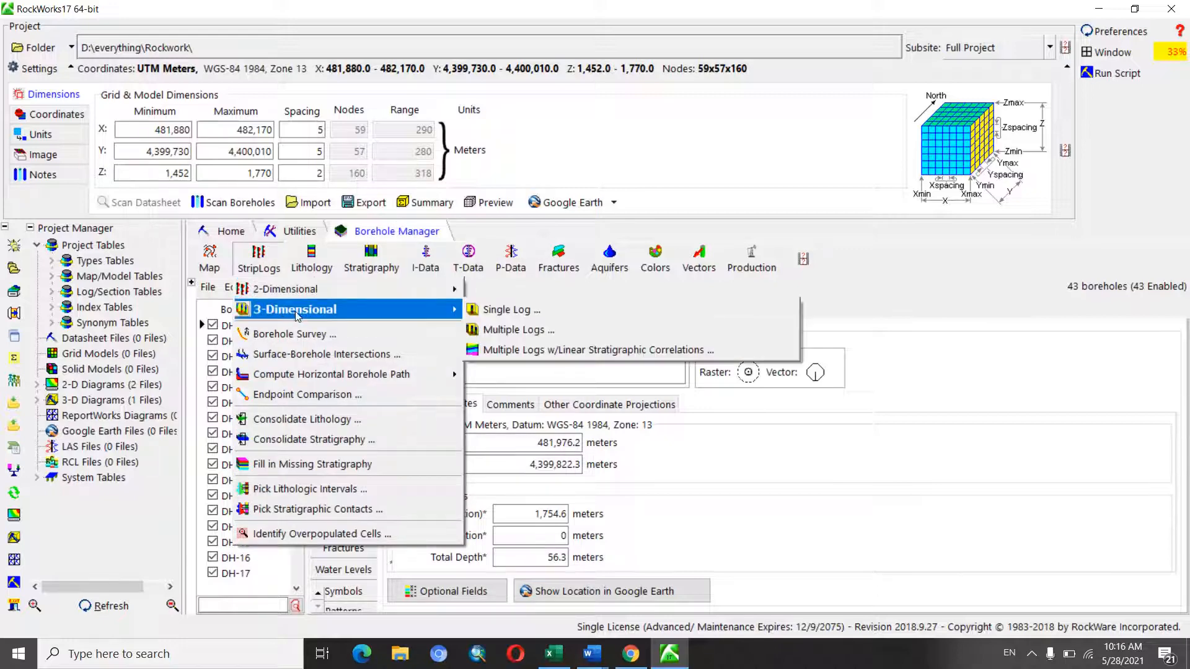
{"action": "left_click", "coordinate": [512, 329]}
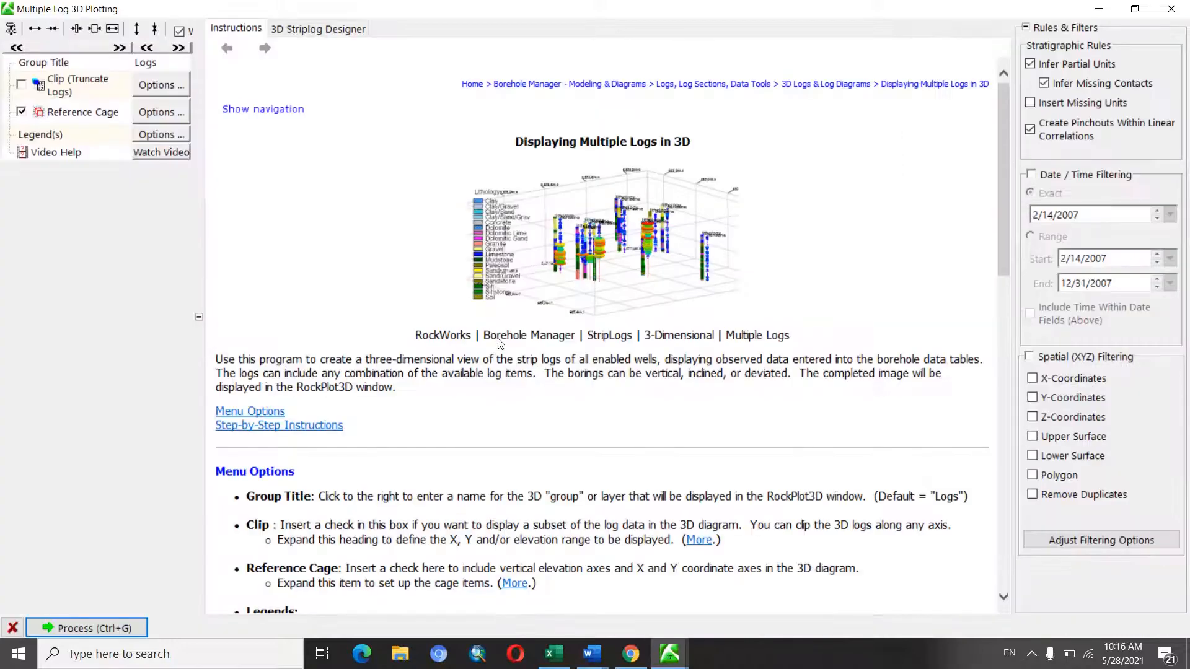
- Replace the lithology column with I-Data #1 in the 3D striplog design and set its track to Ca
{"action": "left_click", "coordinate": [282, 29]}
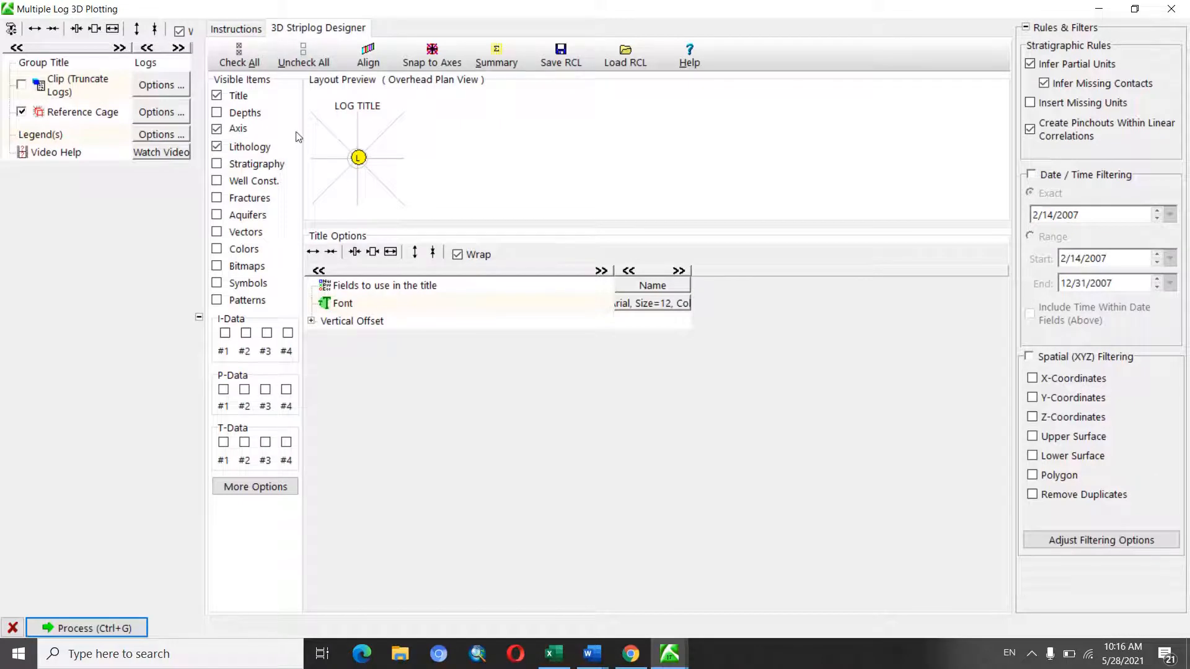
{"action": "left_click", "coordinate": [216, 148]}
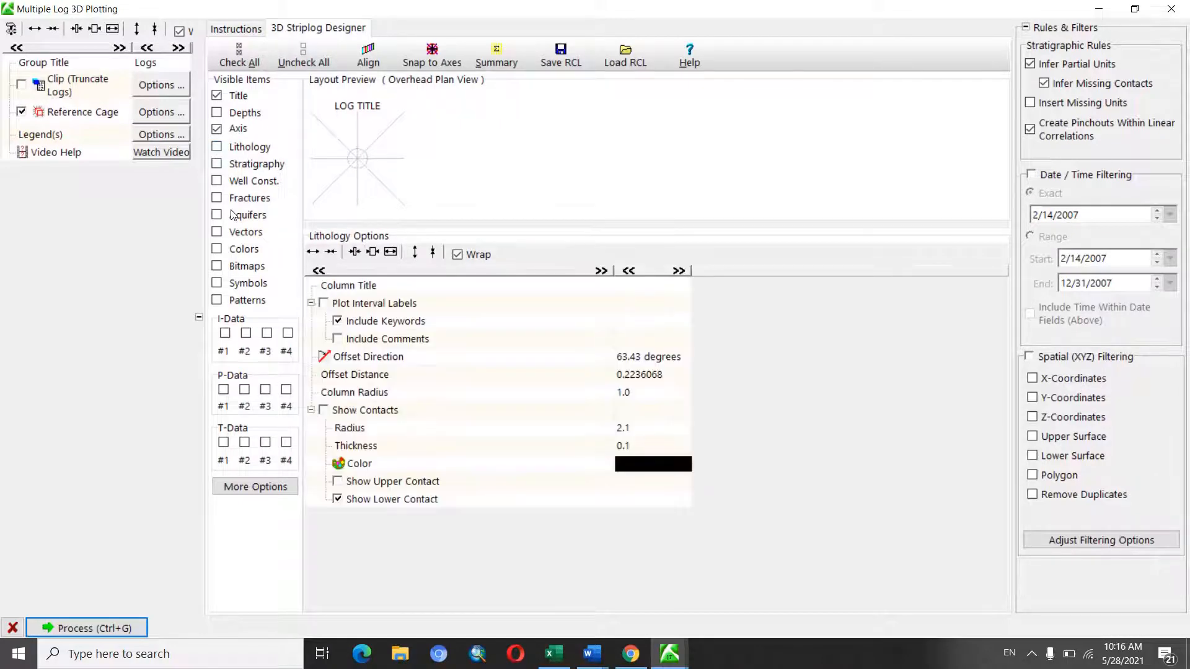
{"action": "left_click", "coordinate": [224, 333]}
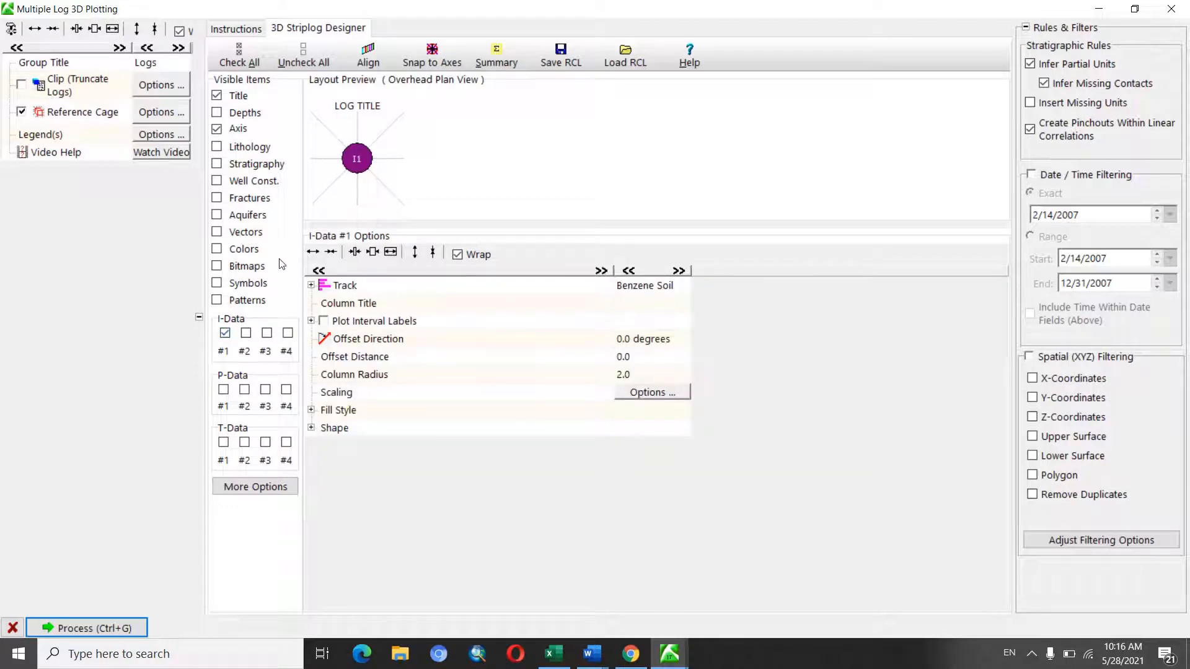
{"action": "left_click", "coordinate": [641, 287]}
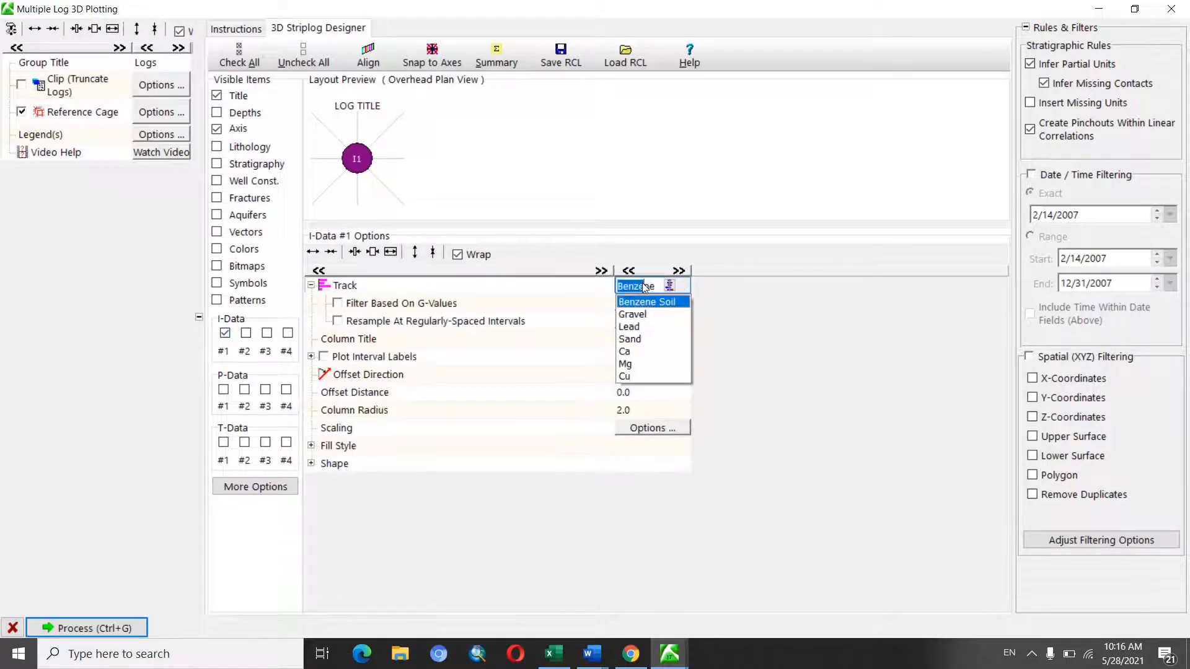
{"action": "left_click", "coordinate": [641, 357]}
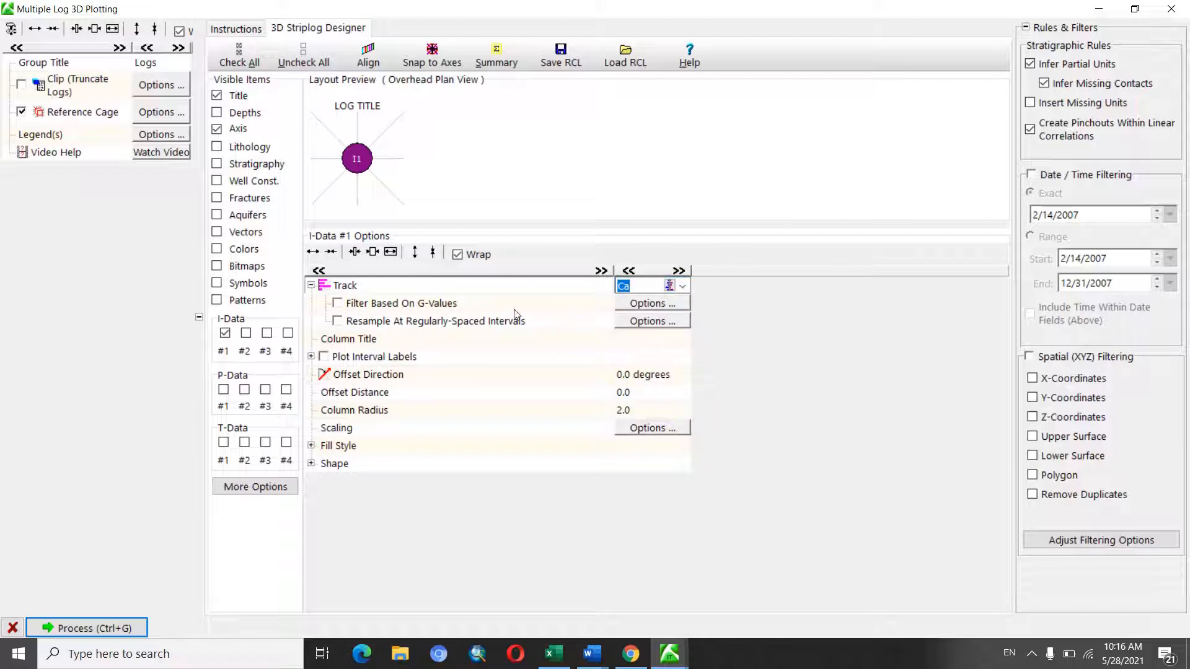
- Turn off the lithology legend and generate the 3D striplog plot with the Ca column
{"action": "left_click", "coordinate": [159, 135]}
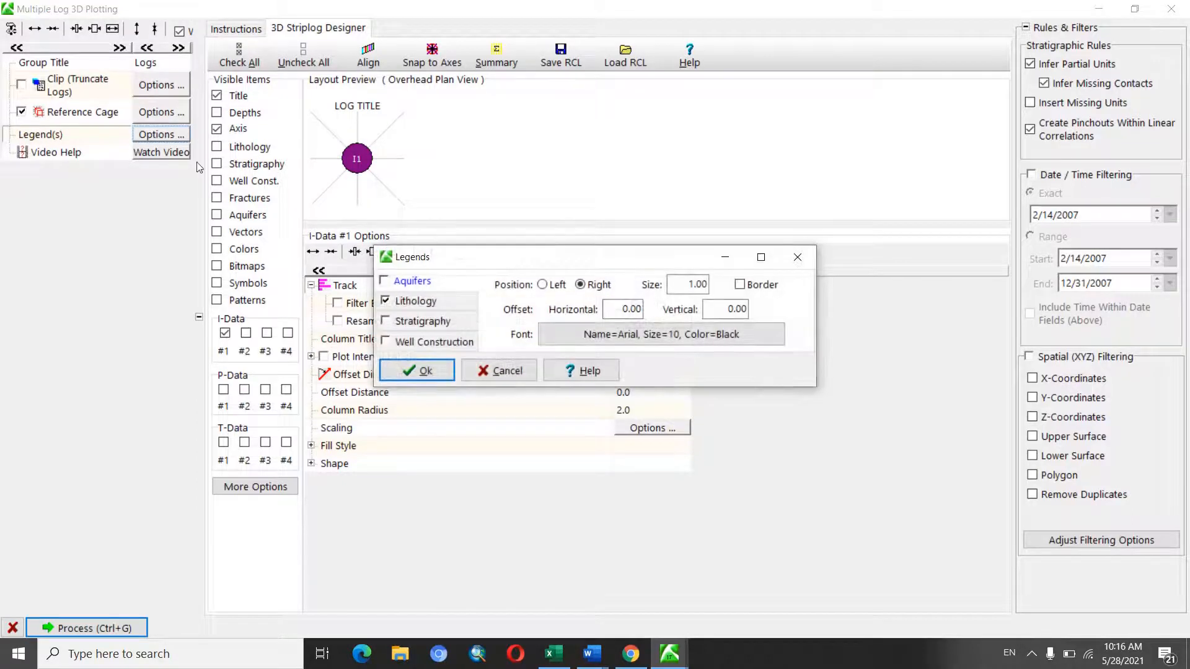
{"action": "left_click", "coordinate": [385, 301]}
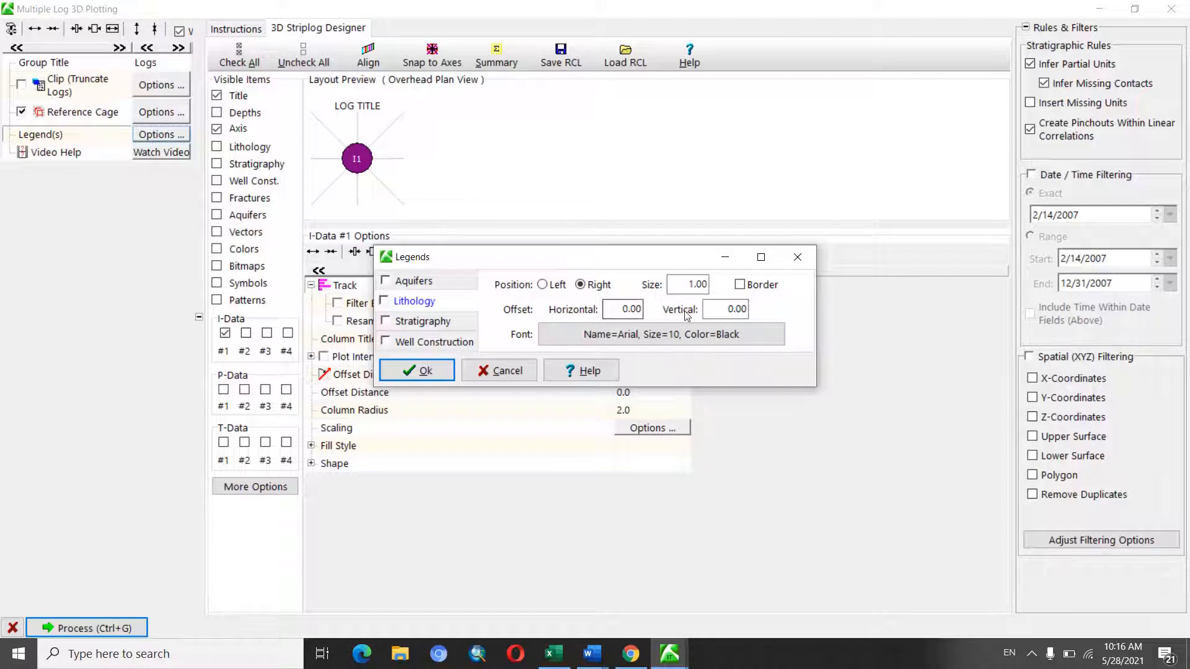
{"action": "left_click", "coordinate": [445, 372]}
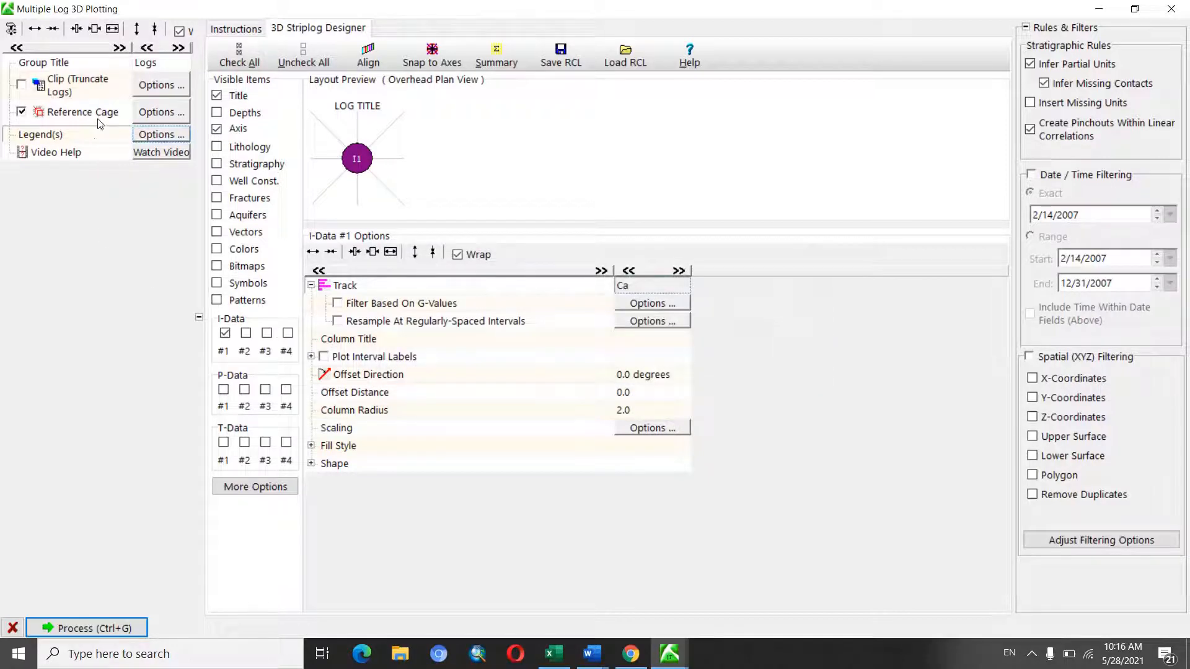
{"action": "left_click", "coordinate": [92, 627]}
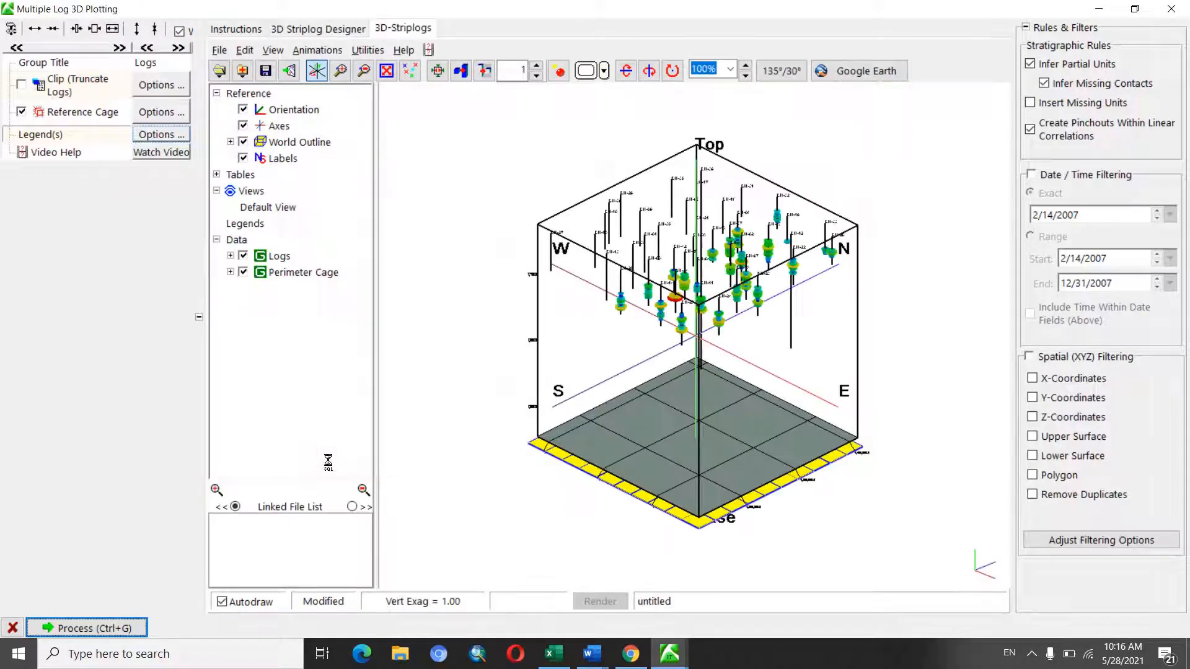
- Save the 3D striplog plot of Ca in the Rockwork folder as Ca_model.Rw3D
{"action": "mouse_move", "coordinate": [741, 412]}
{"action": "left_mouse_down"}
{"action": "mouse_move", "coordinate": [733, 391]}
{"action": "mouse_move", "coordinate": [749, 380]}
{"action": "mouse_move", "coordinate": [566, 348]}
{"action": "mouse_move", "coordinate": [646, 347]}
{"action": "mouse_move", "coordinate": [608, 340]}
{"action": "mouse_move", "coordinate": [598, 361]}
{"action": "left_mouse_up"}
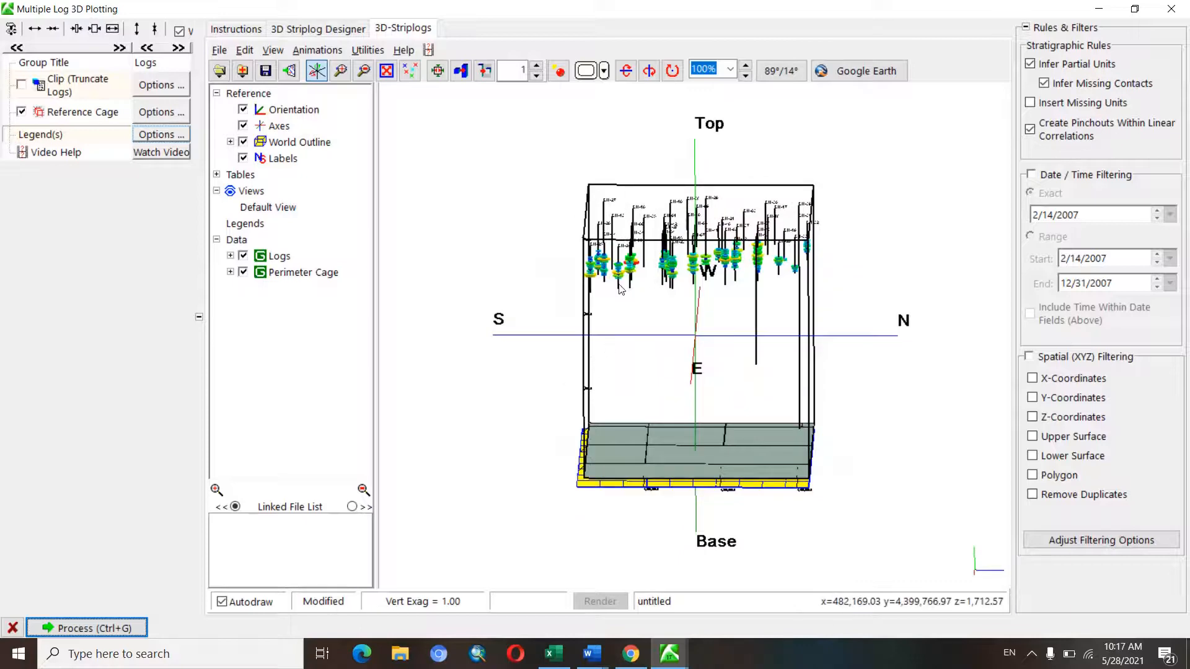
{"action": "mouse_move", "coordinate": [618, 284]}
{"action": "left_mouse_down"}
{"action": "mouse_move", "coordinate": [676, 251]}
{"action": "mouse_move", "coordinate": [629, 293]}
{"action": "mouse_move", "coordinate": [686, 322]}
{"action": "mouse_move", "coordinate": [678, 301]}
{"action": "mouse_move", "coordinate": [727, 295]}
{"action": "mouse_move", "coordinate": [744, 355]}
{"action": "mouse_move", "coordinate": [674, 331]}
{"action": "mouse_move", "coordinate": [625, 334]}
{"action": "mouse_move", "coordinate": [620, 316]}
{"action": "mouse_move", "coordinate": [610, 350]}
{"action": "mouse_move", "coordinate": [583, 345]}
{"action": "mouse_move", "coordinate": [692, 282]}
{"action": "left_mouse_up"}
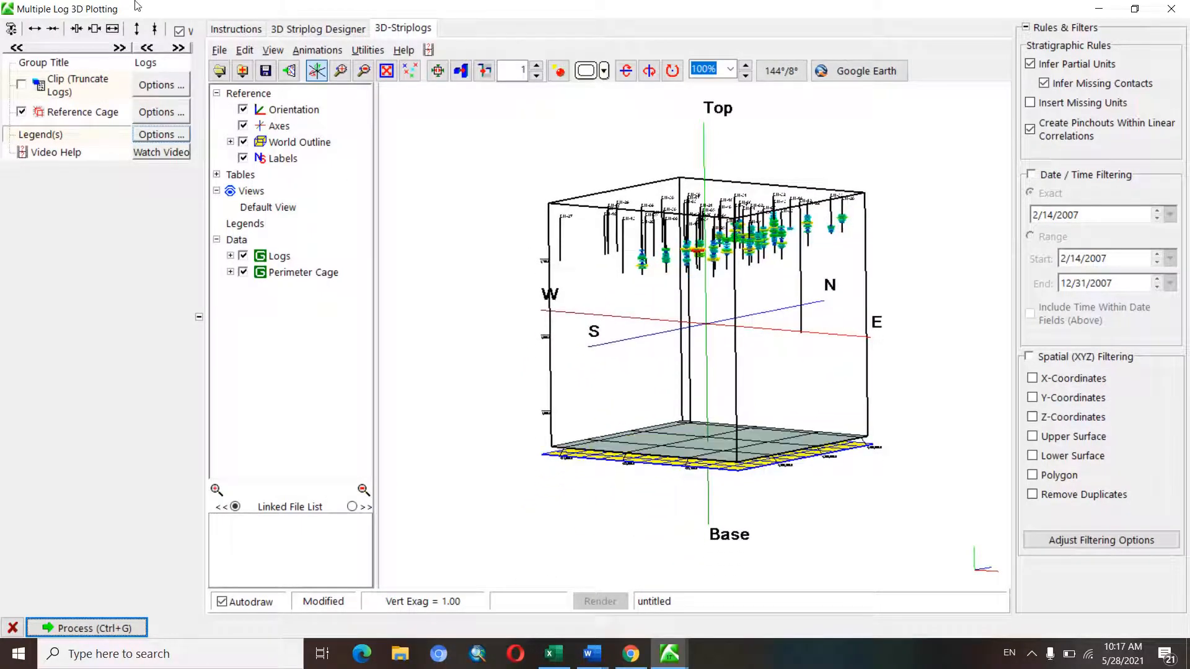
{"action": "left_click", "coordinate": [219, 50]}
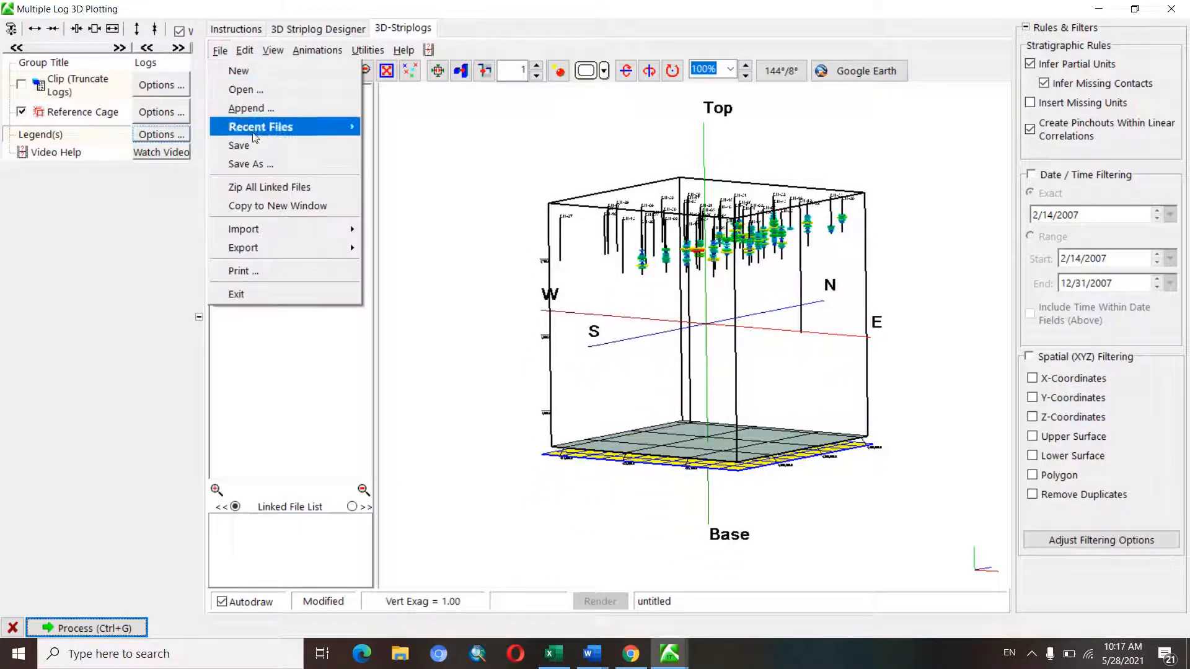
{"action": "left_click", "coordinate": [265, 166]}
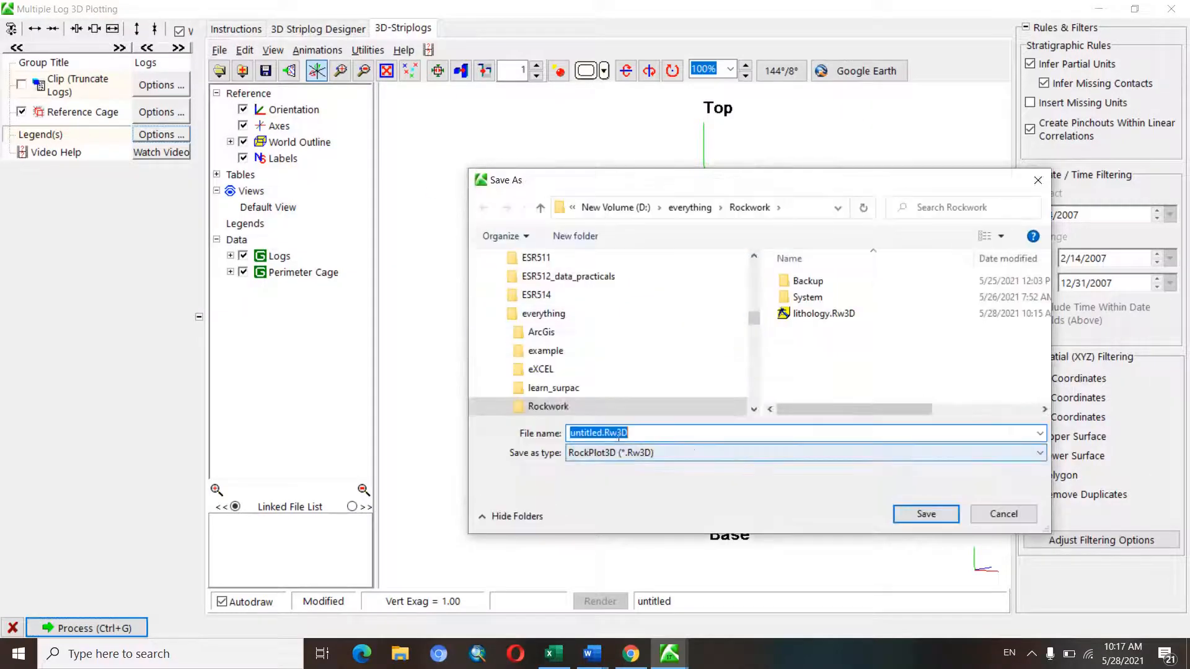
{"action": "left_click", "coordinate": [601, 434]}
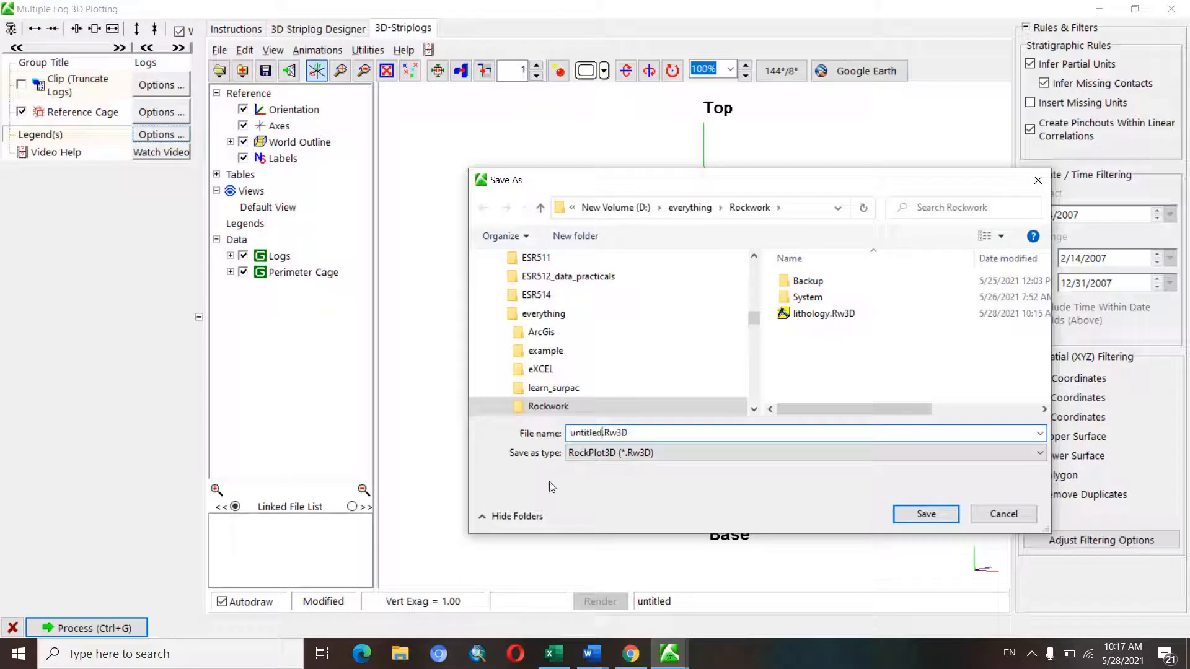
{"action": "key", "text": "BackSpace"}
{"action": "key", "text": "BackSpace"}
{"action": "key", "text": "BackSpace"}
{"action": "key", "text": "BackSpace"}
{"action": "key", "text": "BackSpace"}
{"action": "key", "text": "BackSpace"}
{"action": "key", "text": "BackSpace"}
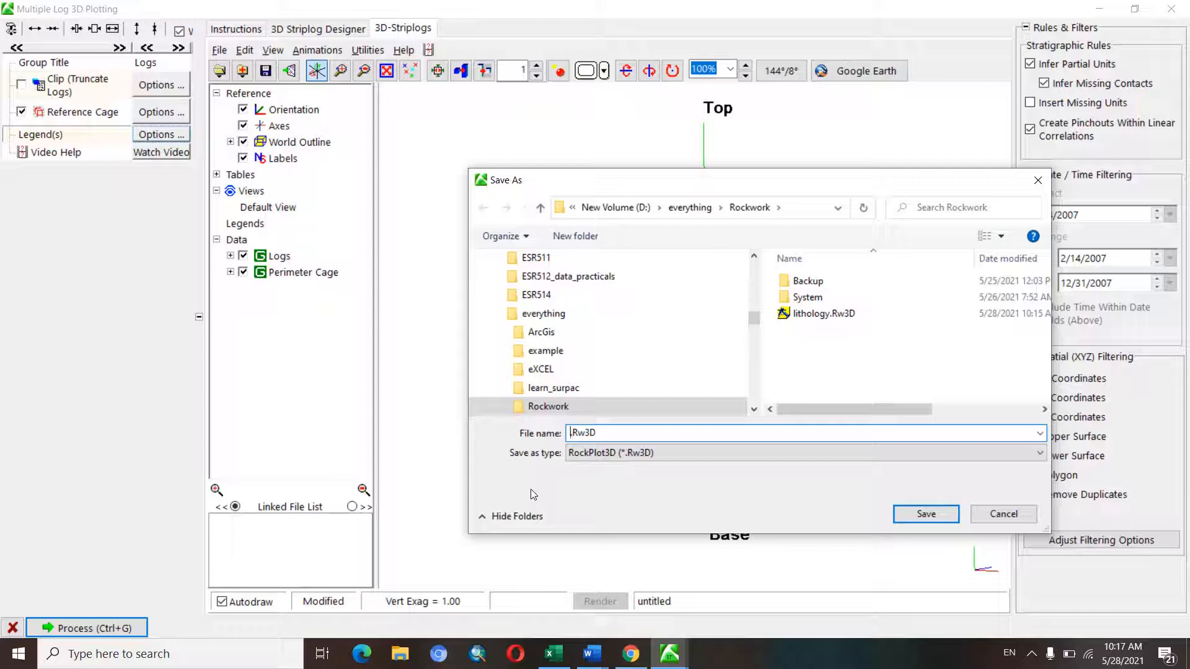
{"action": "type", "text": "Ca_model"}
{"action": "left_click", "coordinate": [923, 518]}
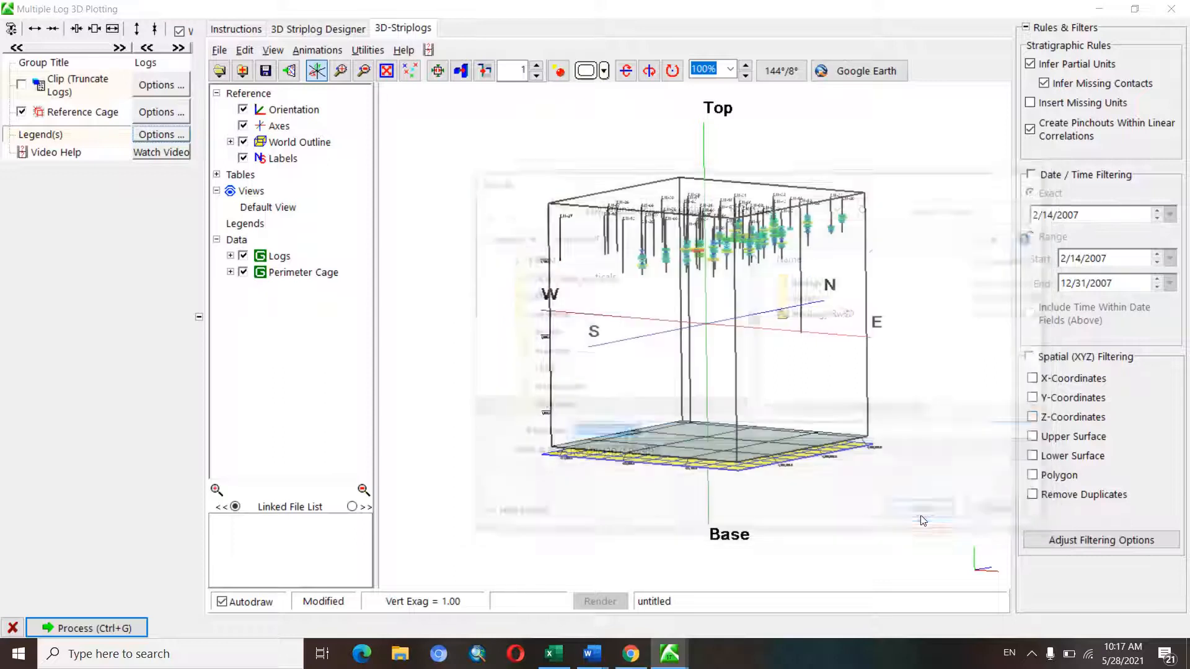
{"action": "left_click_drag", "start_coordinate": [717, 380], "coordinate": [665, 354]}
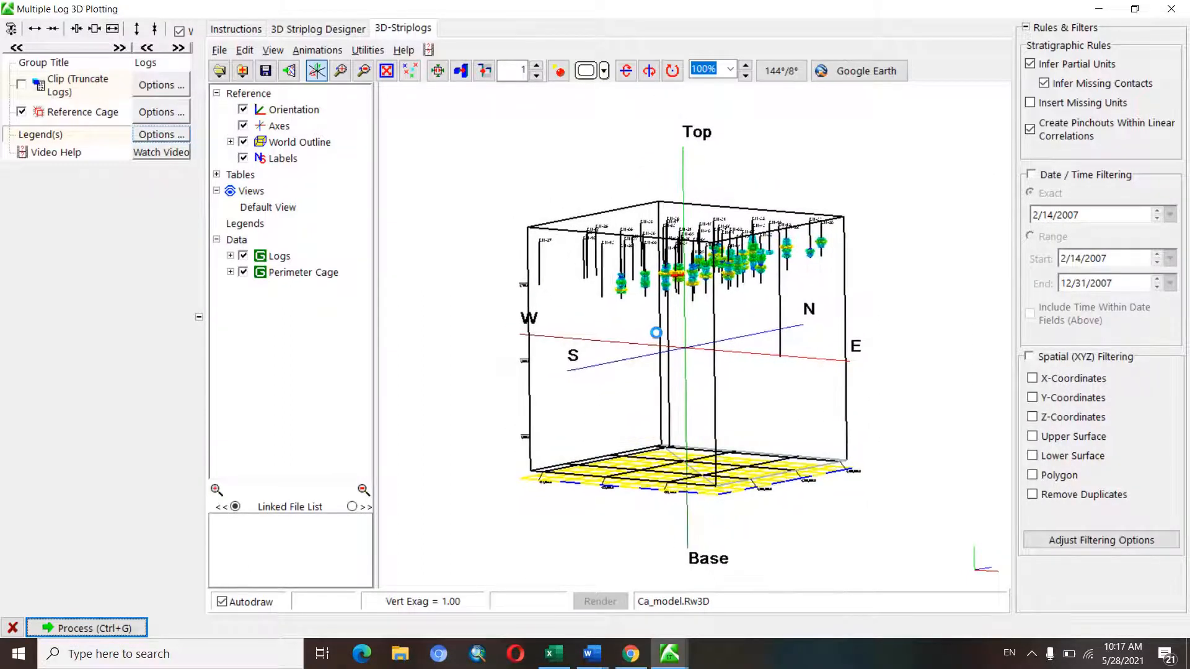